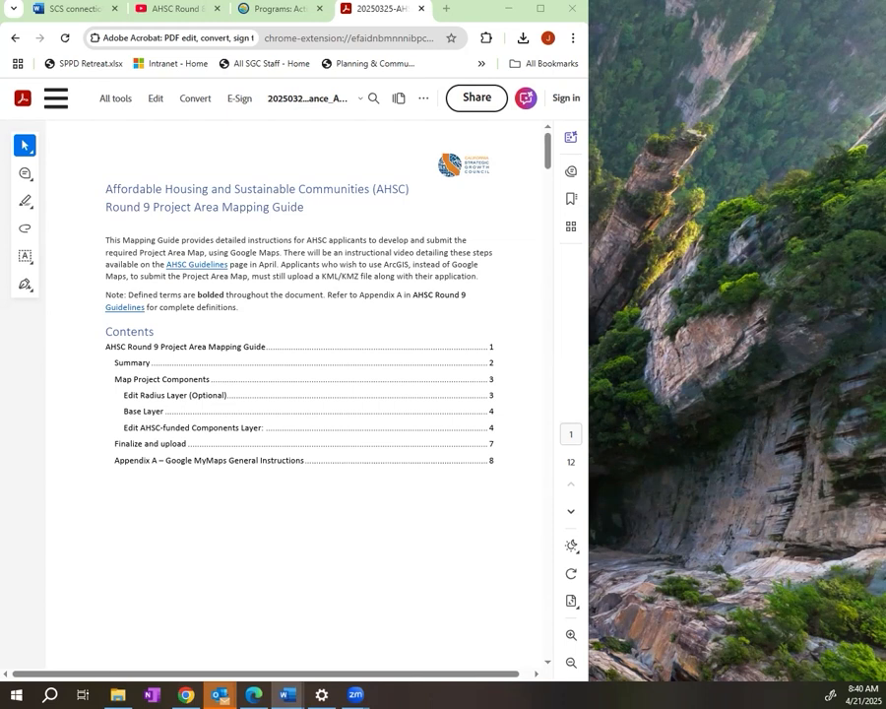
Step: Look through the mapping guide's contents, summary and Map Project Components sections
{"action": "scroll", "coordinate": [288, 243], "scroll_direction": "down", "scroll_amount": 5}
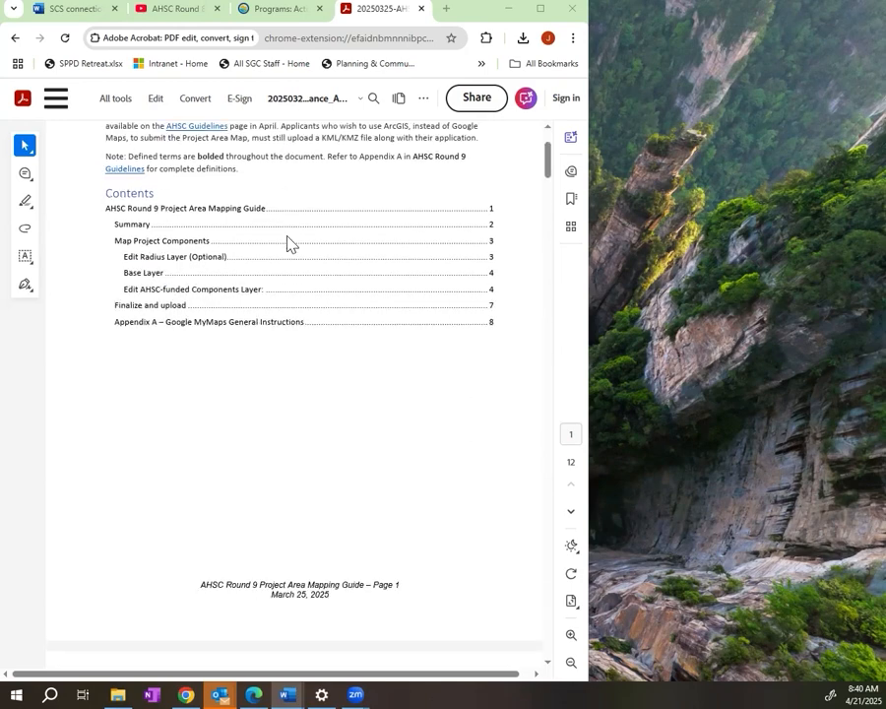
{"action": "scroll", "coordinate": [289, 243], "scroll_direction": "down", "scroll_amount": 8}
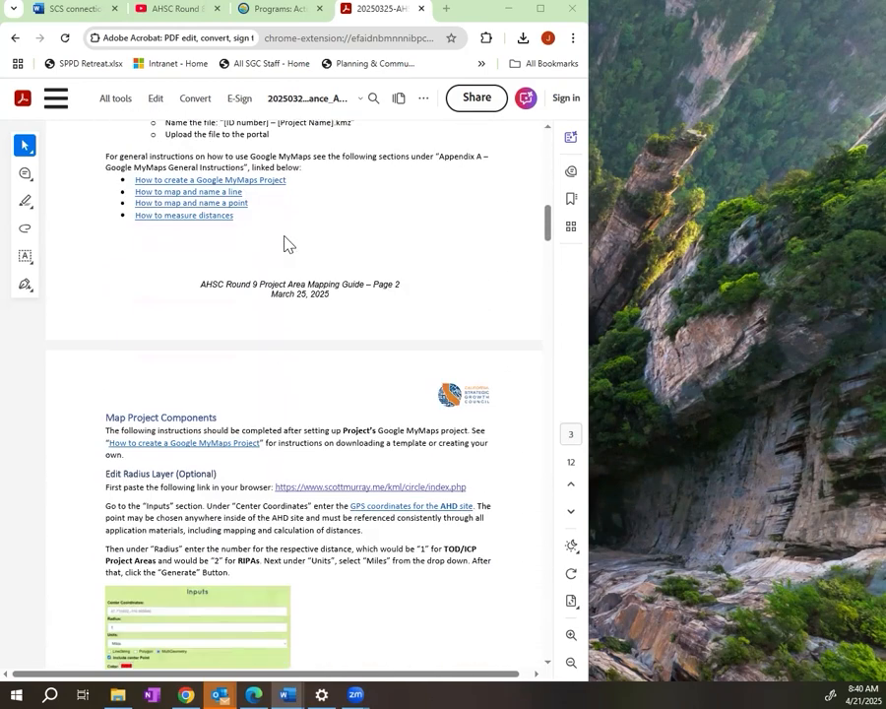
{"action": "scroll", "coordinate": [288, 243], "scroll_direction": "up", "scroll_amount": 4}
{"action": "scroll", "coordinate": [283, 242], "scroll_direction": "up", "scroll_amount": 10}
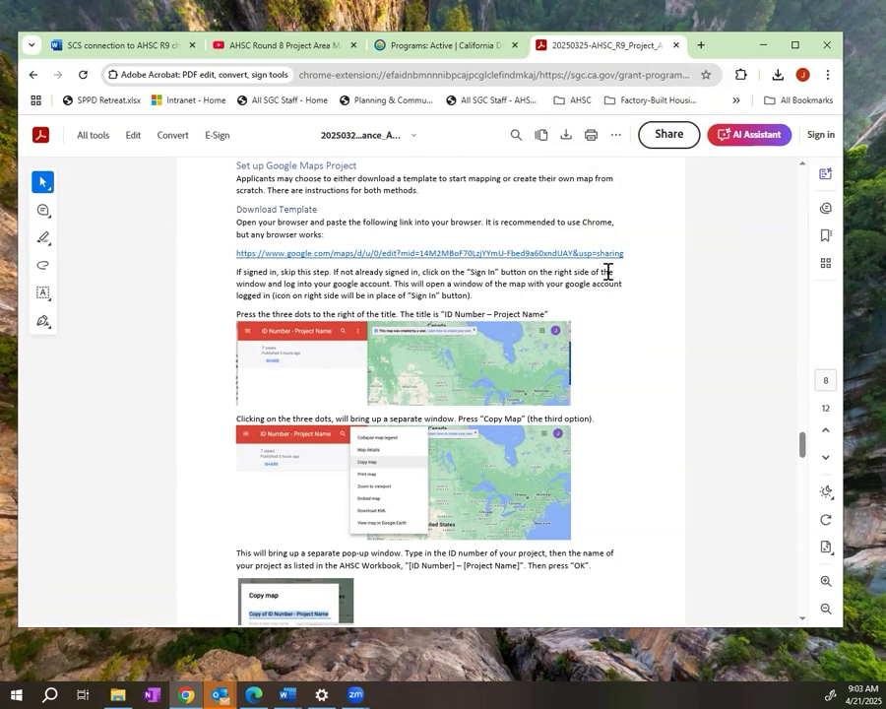
Step: Open the guide's Google My Maps template link in a new browser tab and check which Google account is signed in
{"action": "left_click_drag", "start_coordinate": [630, 254], "coordinate": [246, 259]}
{"action": "key", "text": "ctrl+c"}
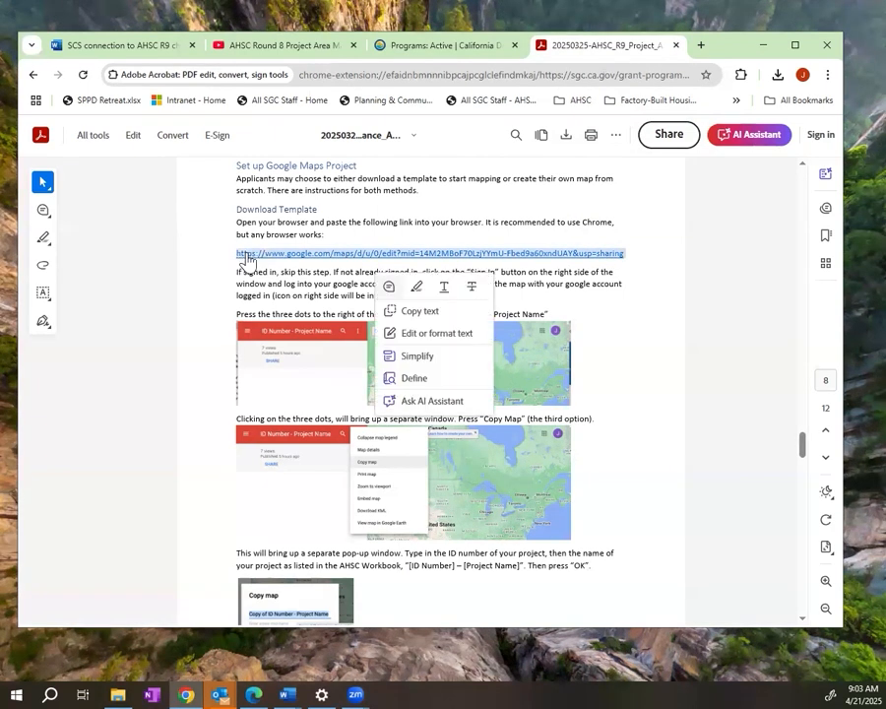
{"action": "left_click", "coordinate": [699, 45]}
{"action": "key", "text": "ctrl+v"}
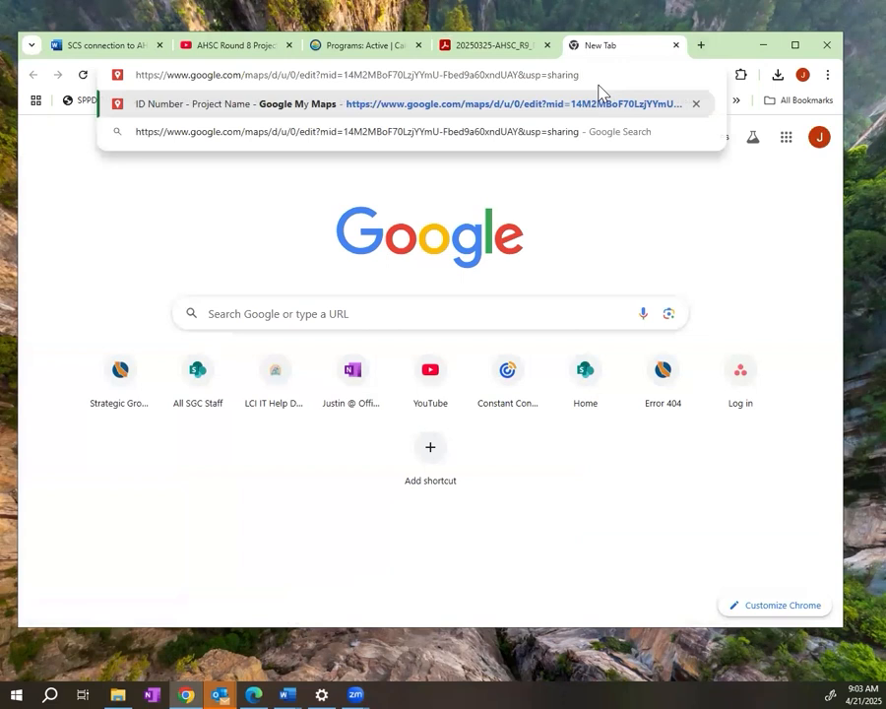
{"action": "key", "text": "Return"}
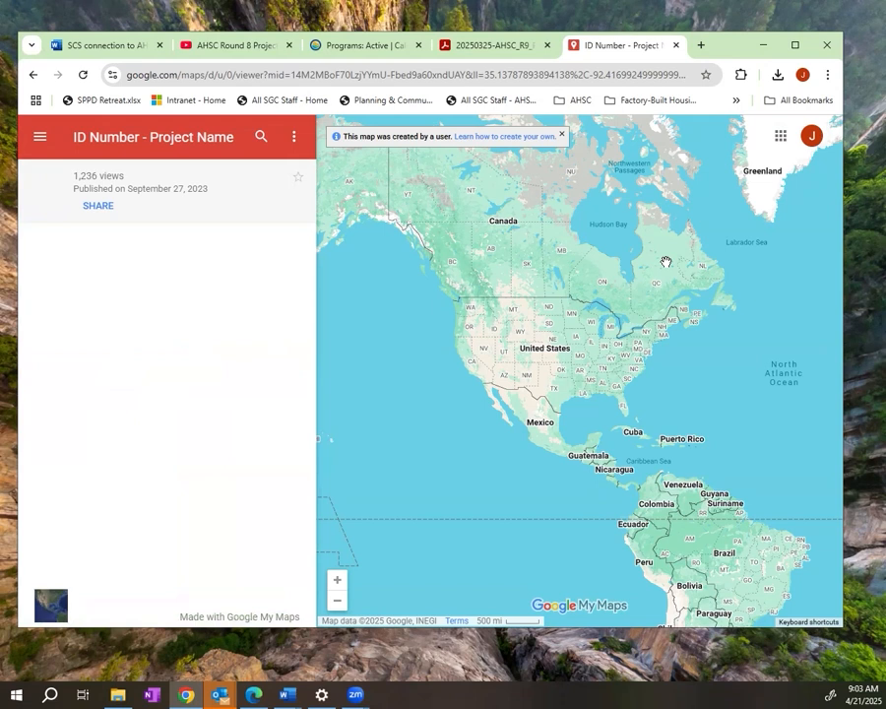
{"action": "left_click", "coordinate": [811, 138]}
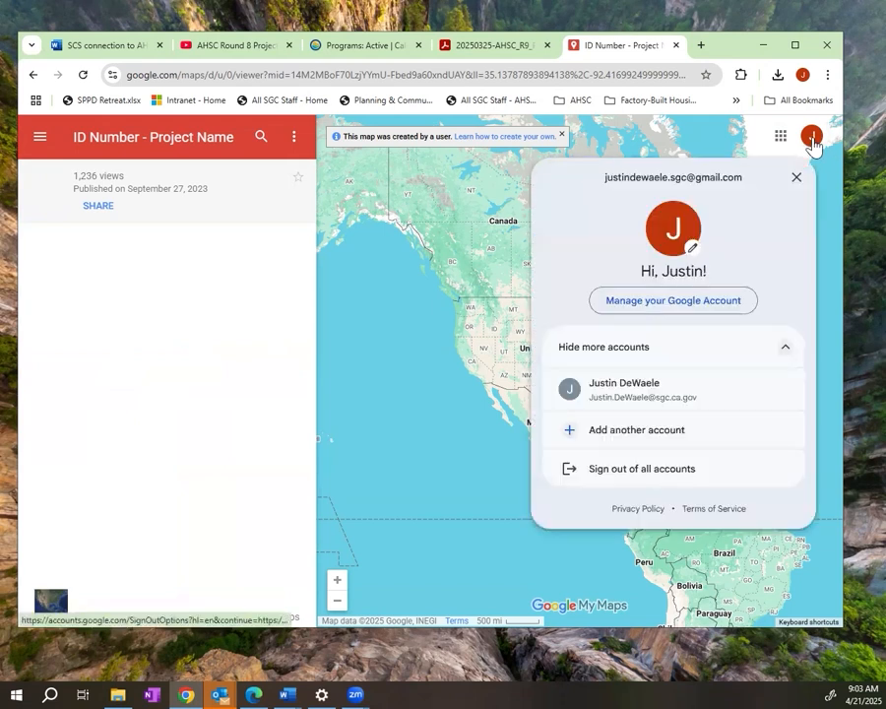
{"action": "left_click", "coordinate": [811, 139]}
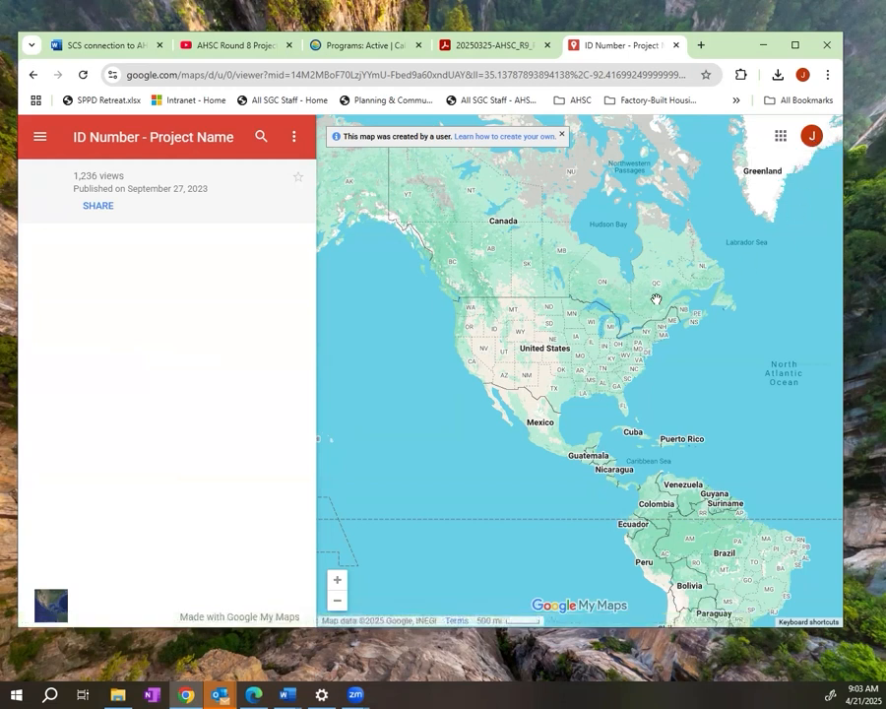
Step: Copy the template map under the name "01 - AHSC Project"
{"action": "left_click", "coordinate": [293, 137]}
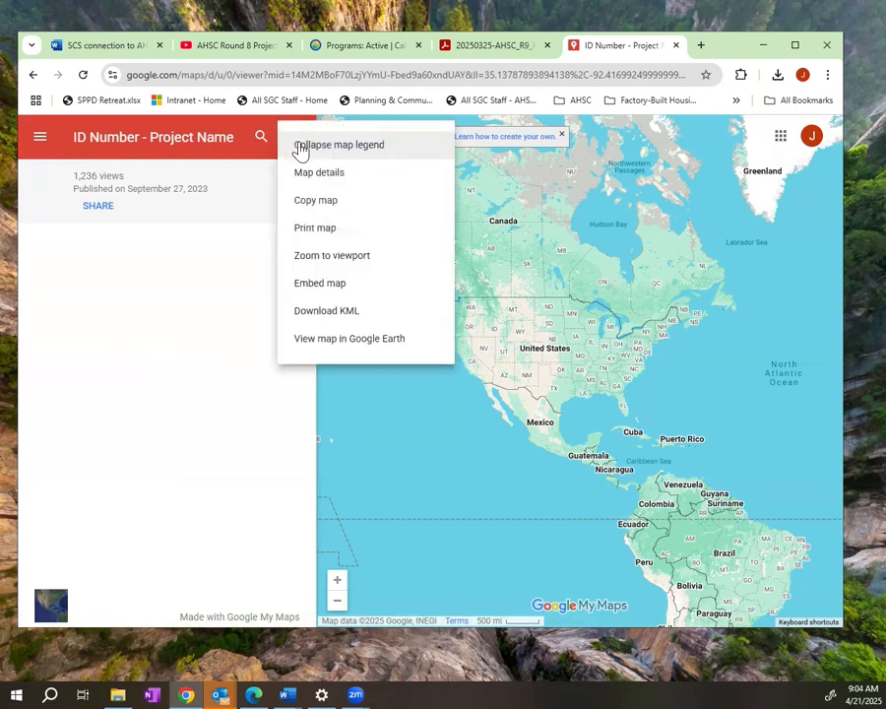
{"action": "left_click", "coordinate": [364, 213]}
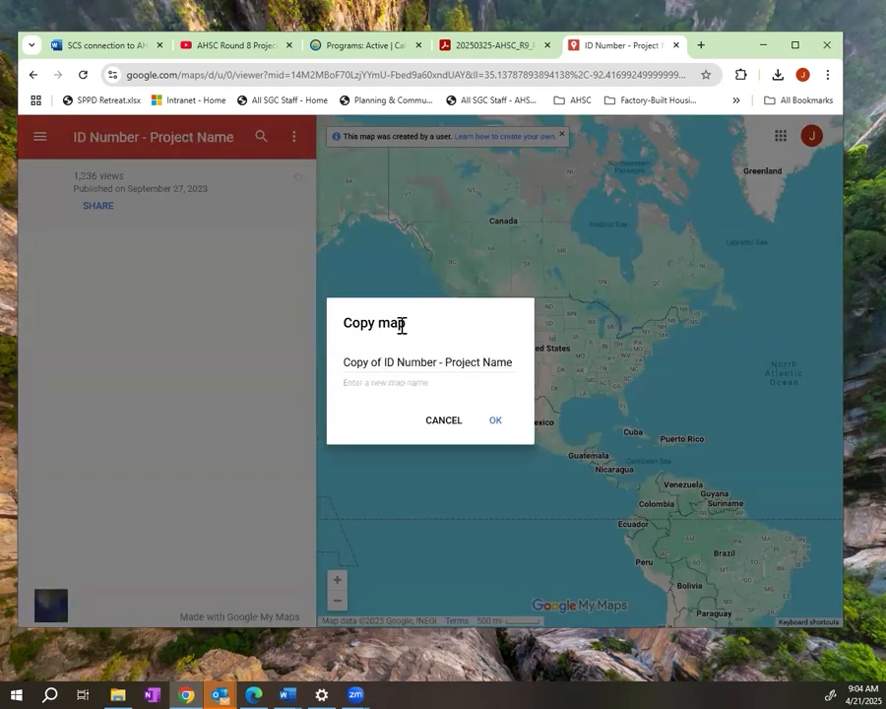
{"action": "left_click", "coordinate": [410, 361]}
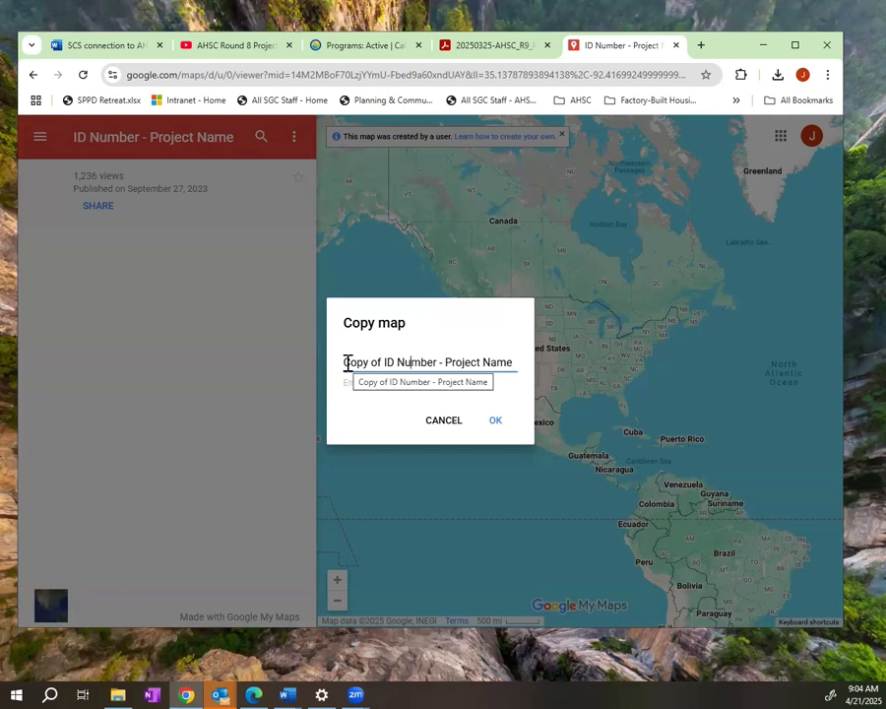
{"action": "left_click_drag", "start_coordinate": [346, 362], "coordinate": [556, 366]}
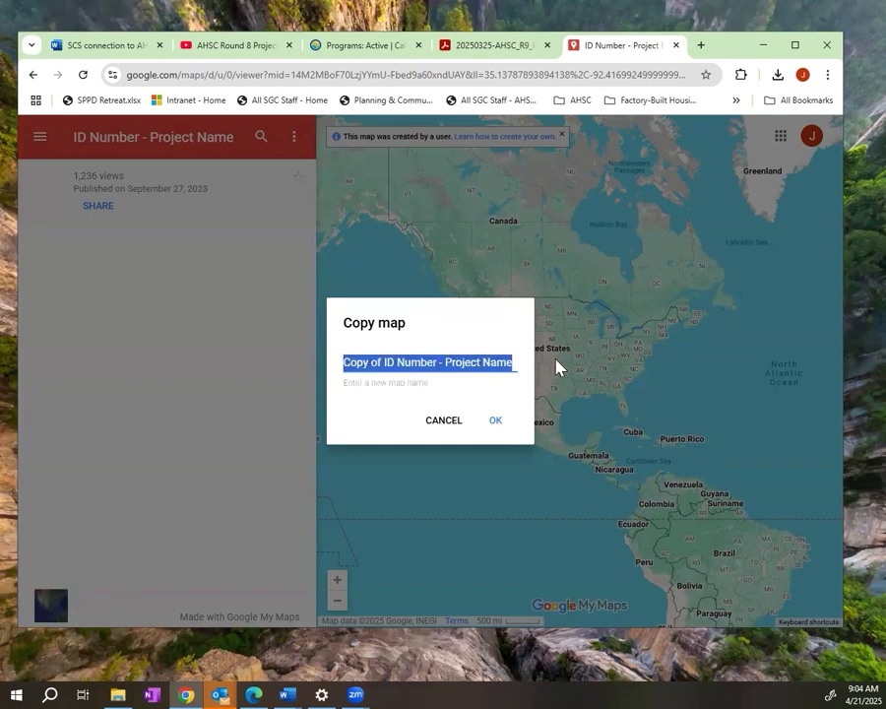
{"action": "type", "text": "01 -"}
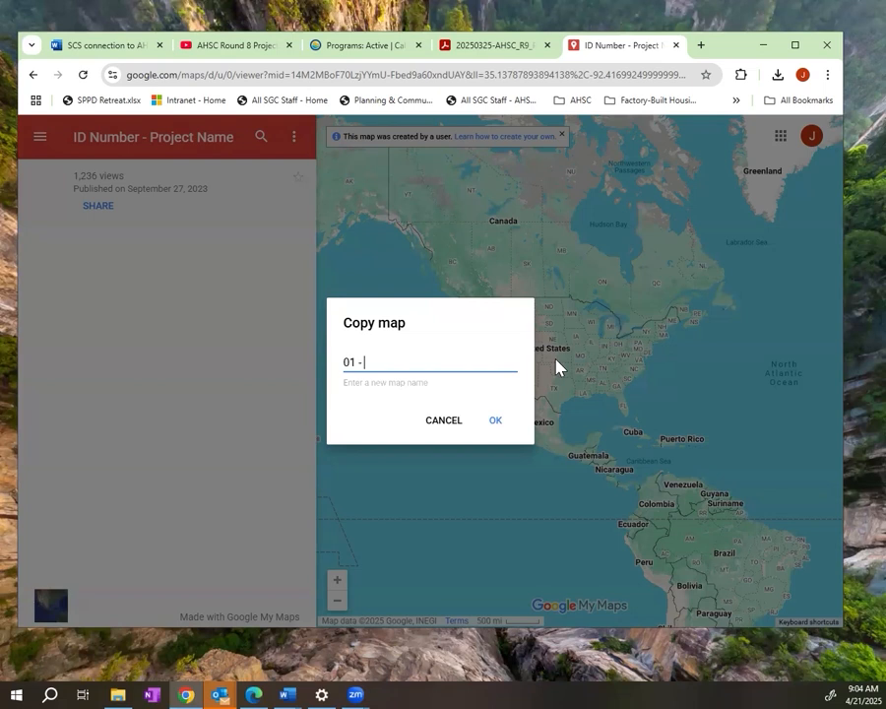
{"action": "type", "text": "AHSC Project"}
{"action": "left_click", "coordinate": [499, 424]}
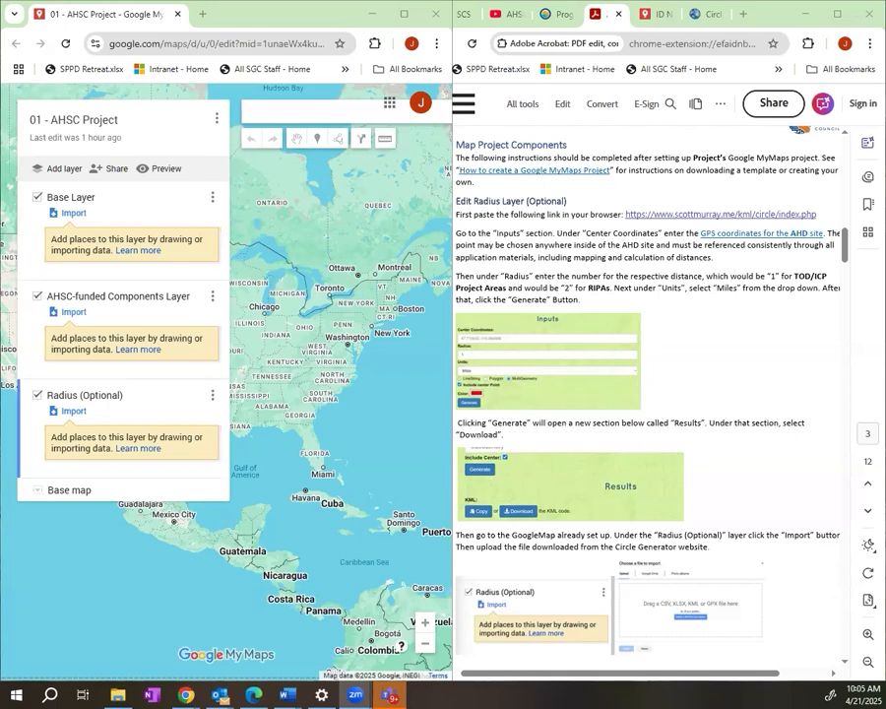
Step: Open Google Maps in a new browser tab and find the project site by its street address
{"action": "left_click", "coordinate": [203, 19]}
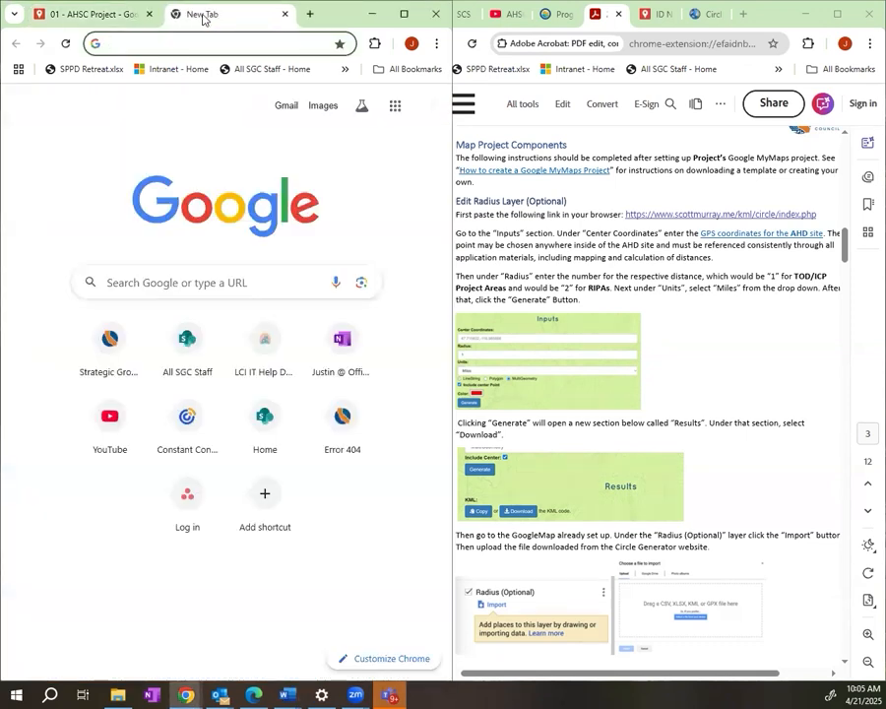
{"action": "type", "text": "maps"}
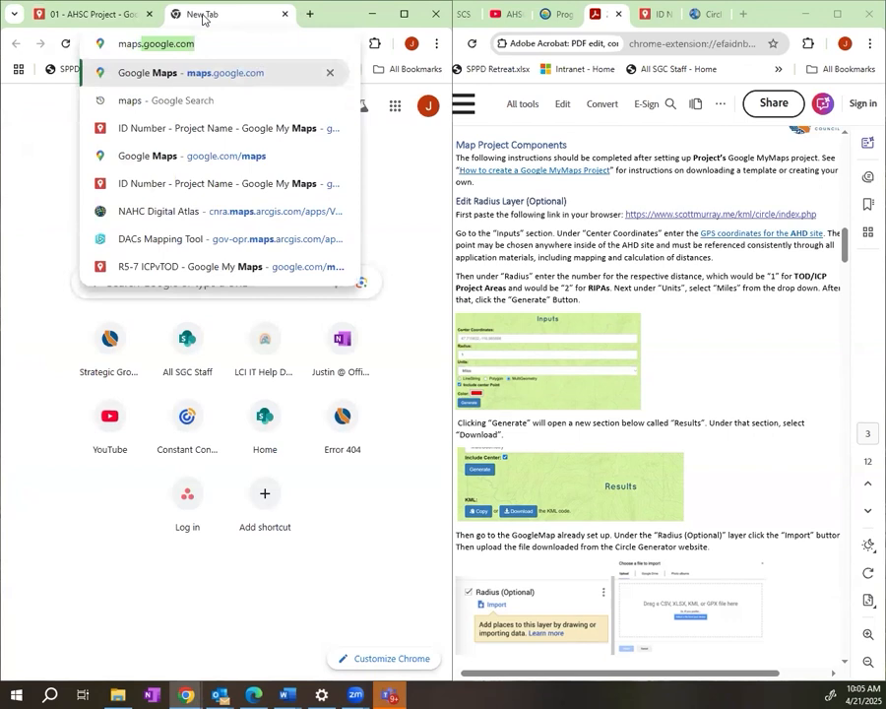
{"action": "key", "text": "Return"}
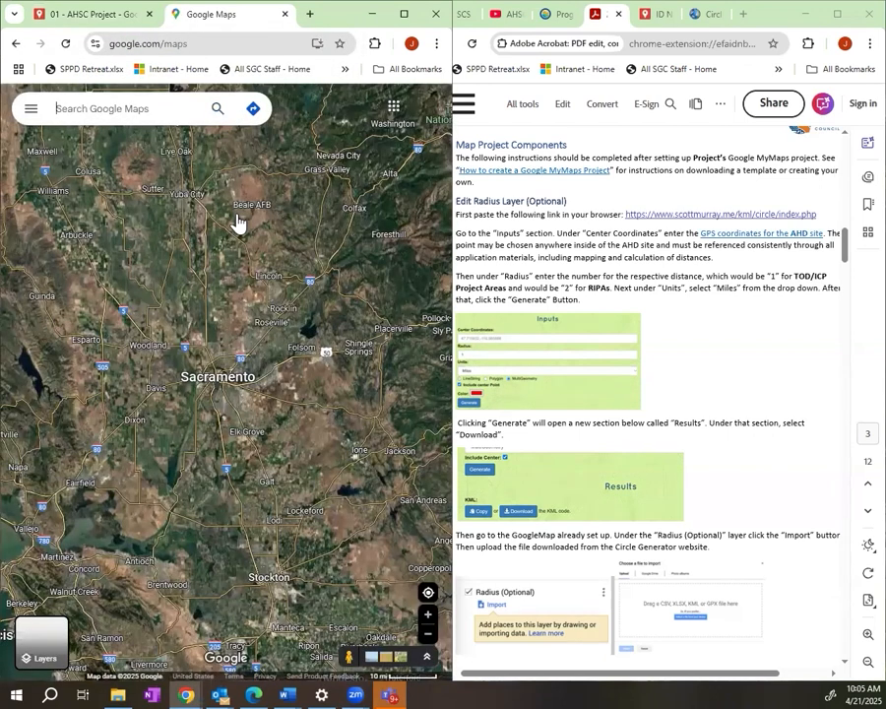
{"action": "type", "text": "1400"}
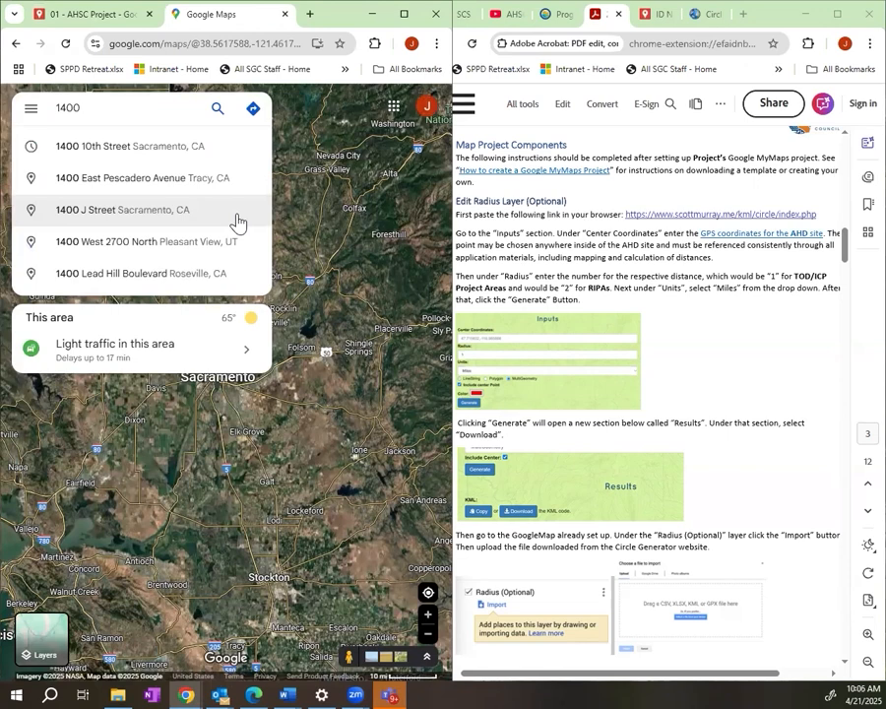
{"action": "left_click", "coordinate": [102, 150]}
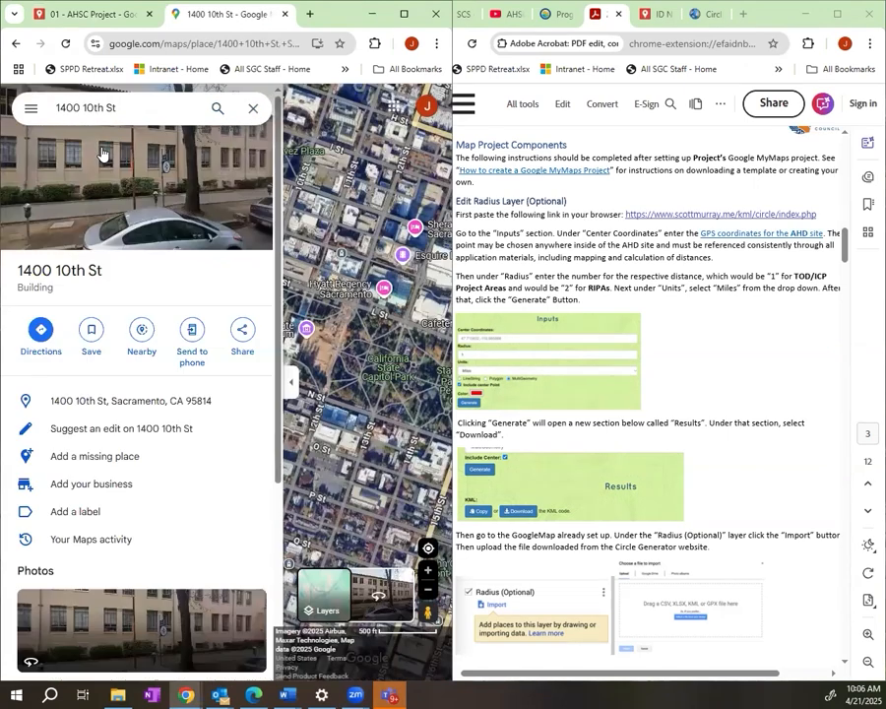
Step: Bring up the GPS coordinates of the project site's marker on the map
{"action": "left_click", "coordinate": [291, 387]}
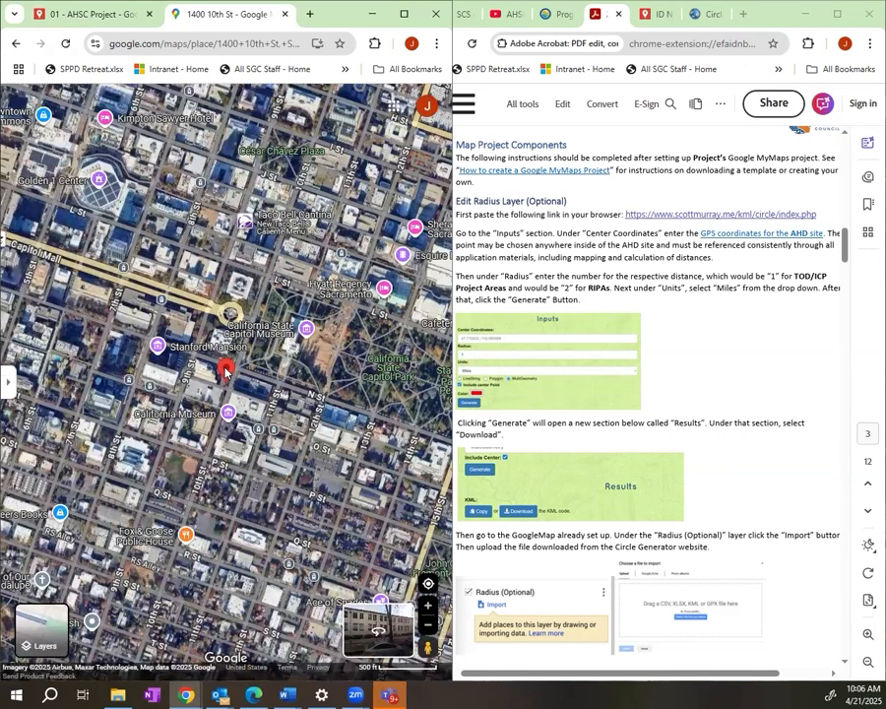
{"action": "left_click", "coordinate": [225, 371]}
{"action": "right_click", "coordinate": [367, 372]}
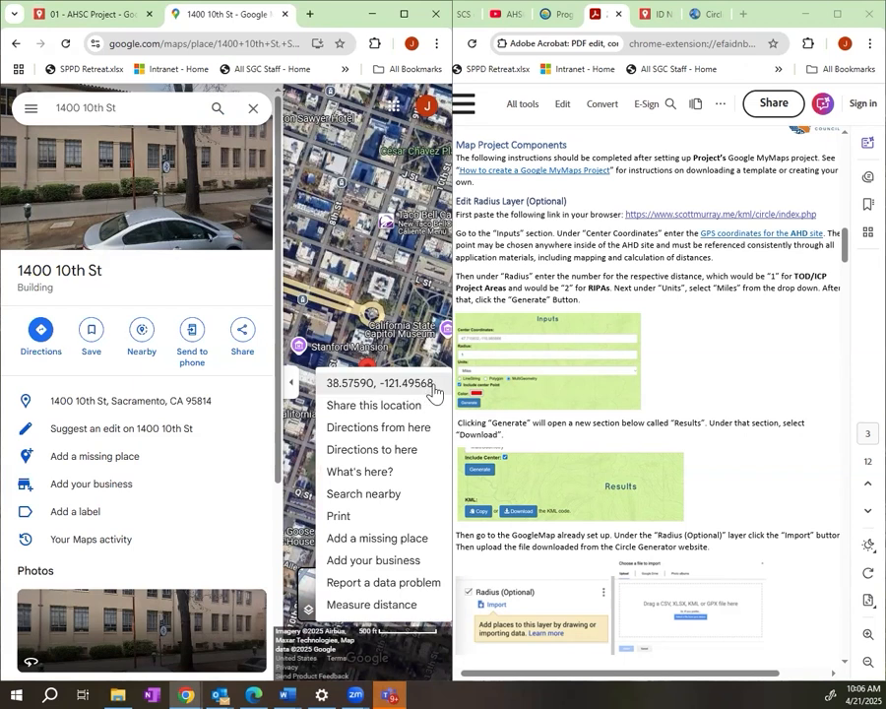
Step: Copy the site marker's coordinates from Google Maps and enter them as the center on the already open Circle Generator page
{"action": "left_click", "coordinate": [584, 191]}
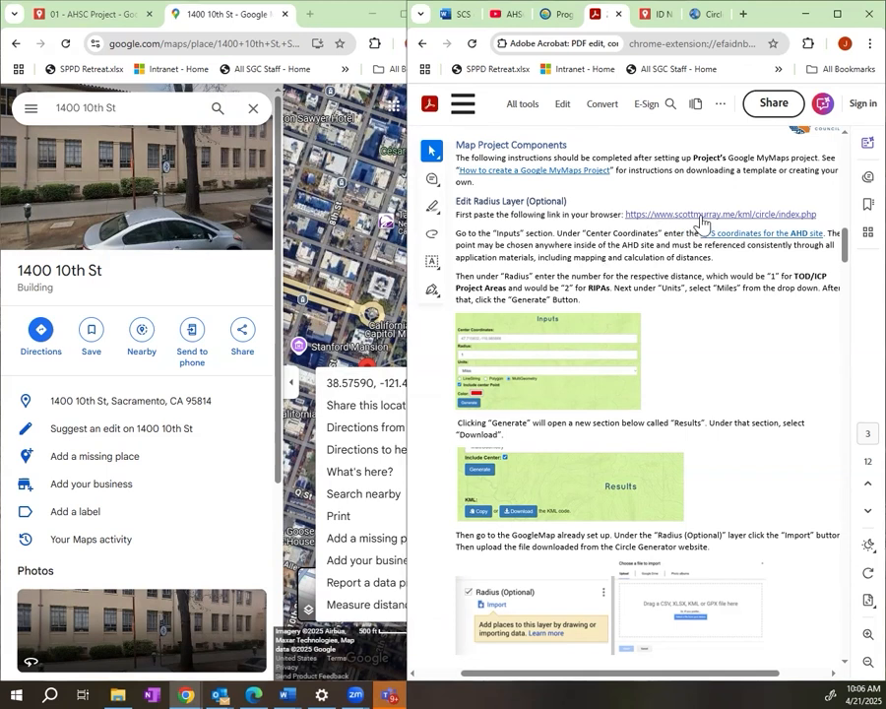
{"action": "left_click", "coordinate": [707, 14]}
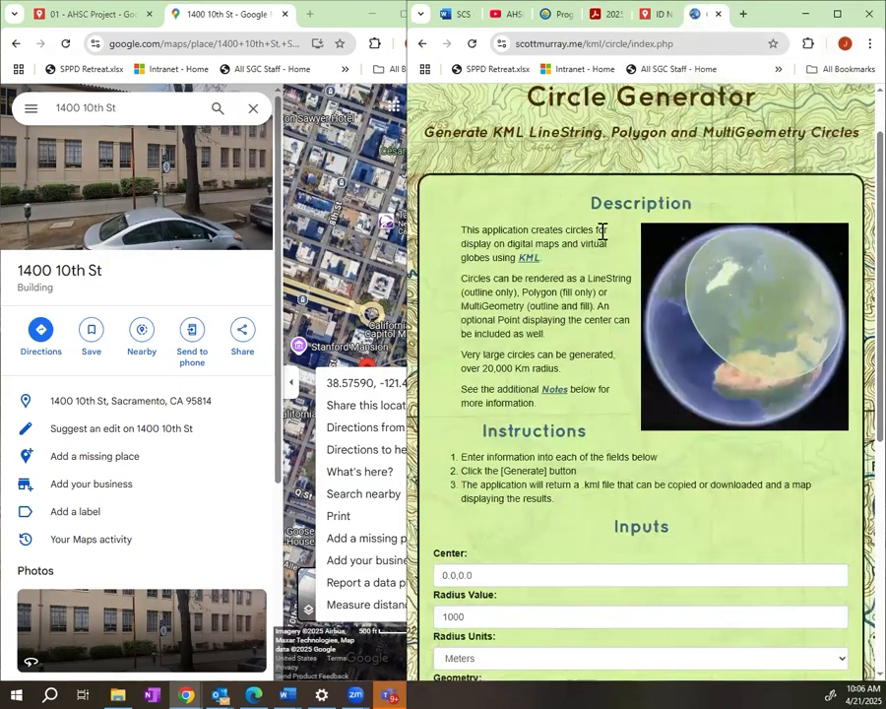
{"action": "scroll", "coordinate": [600, 231], "scroll_direction": "down", "scroll_amount": 3}
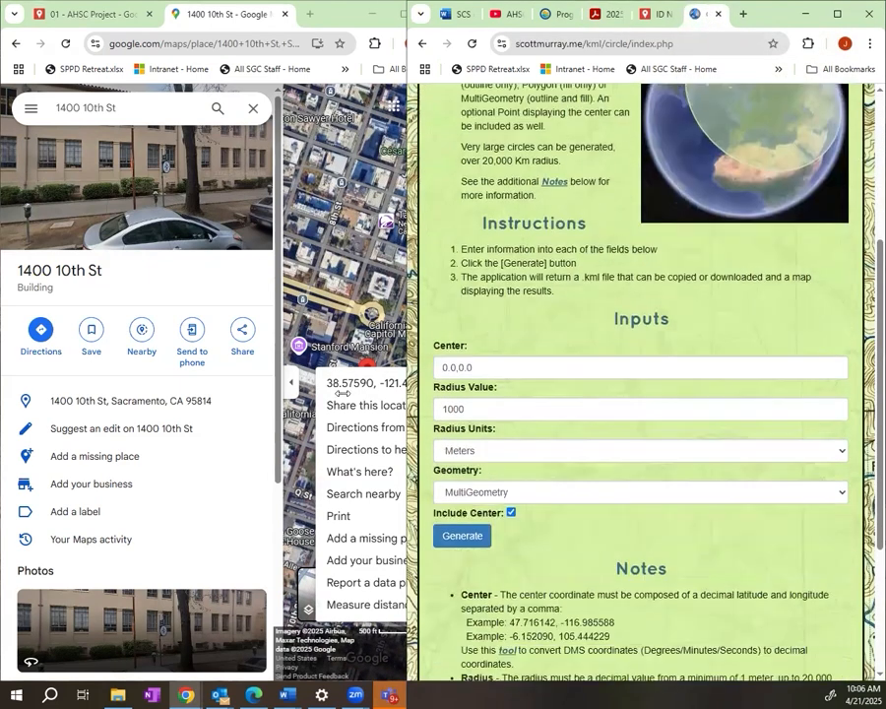
{"action": "left_click", "coordinate": [354, 383]}
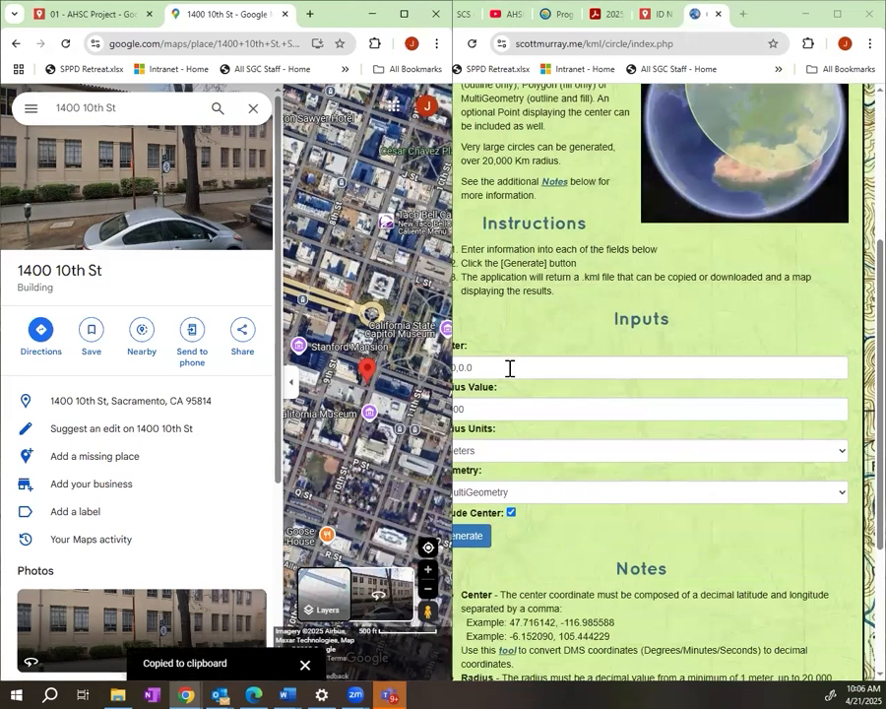
{"action": "left_click", "coordinate": [507, 369]}
{"action": "double_click", "coordinate": [504, 368]}
{"action": "key", "text": "BackSpace"}
{"action": "key", "text": "ctrl+v"}
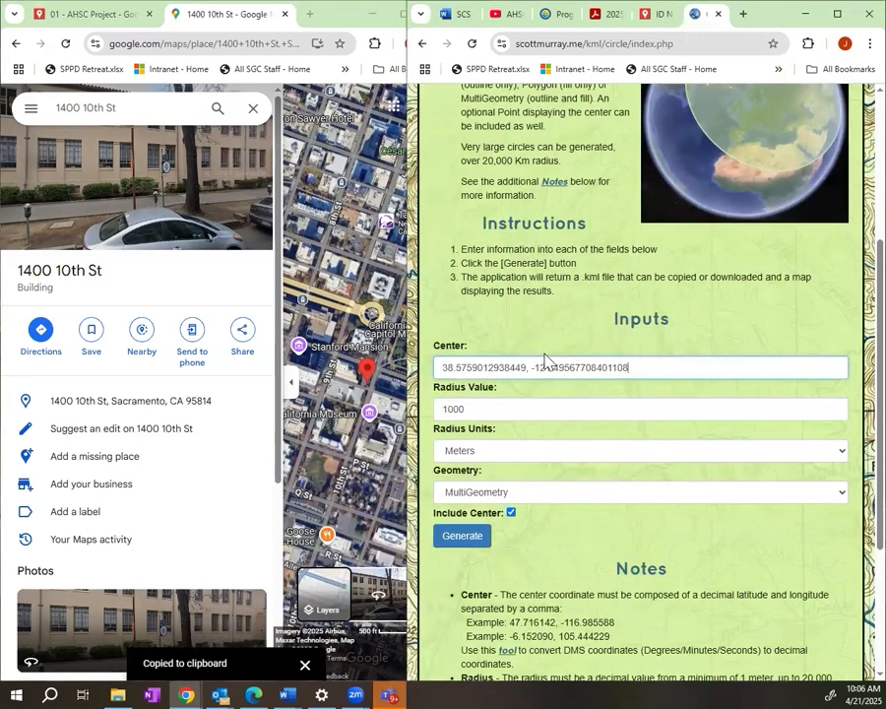
Step: Set the circle's radius value to 1 and its radius units to Miles
{"action": "left_click", "coordinate": [520, 407]}
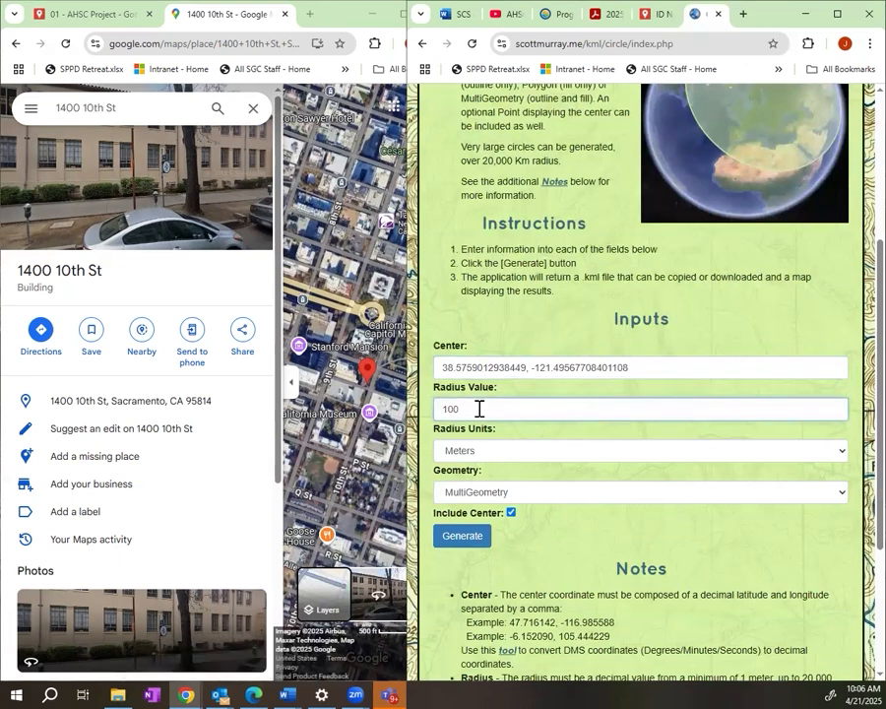
{"action": "left_click", "coordinate": [842, 453]}
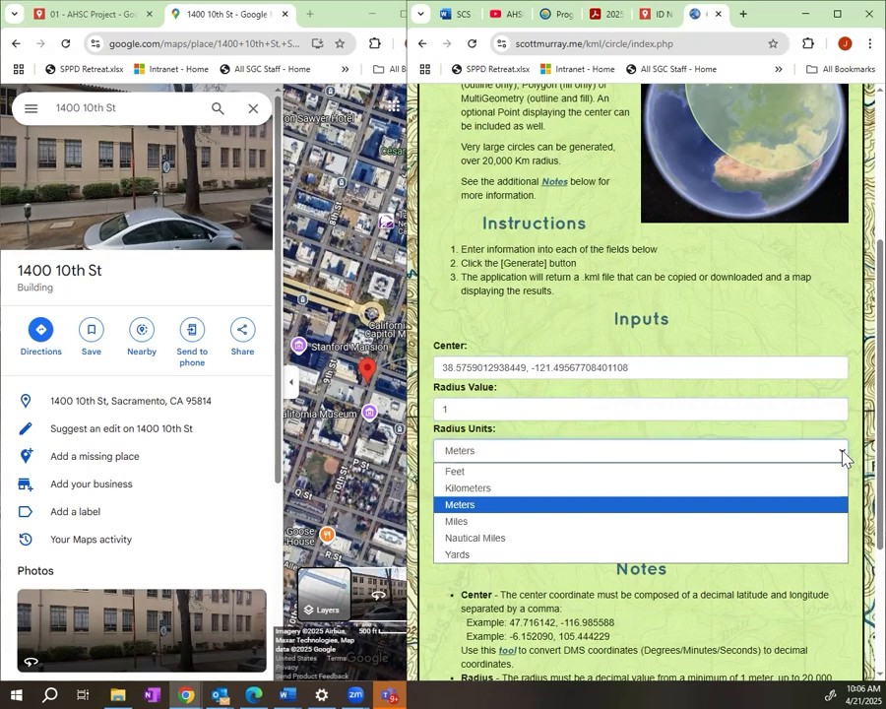
{"action": "left_click", "coordinate": [506, 524]}
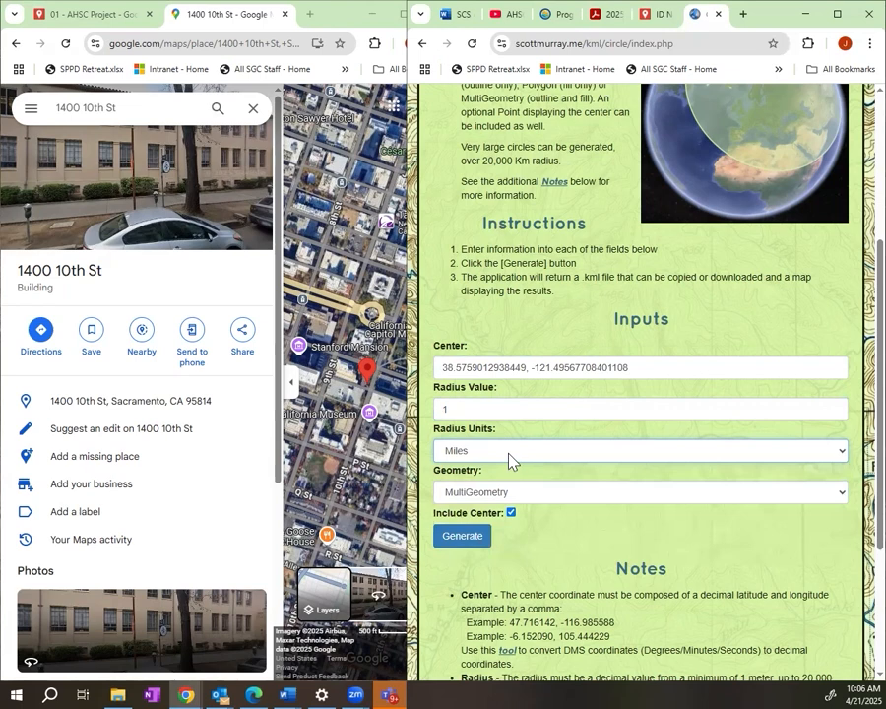
Step: Generate the MultiGeometry circle with its center included and download the resulting KML file
{"action": "scroll", "coordinate": [512, 502], "scroll_direction": "down", "scroll_amount": 1}
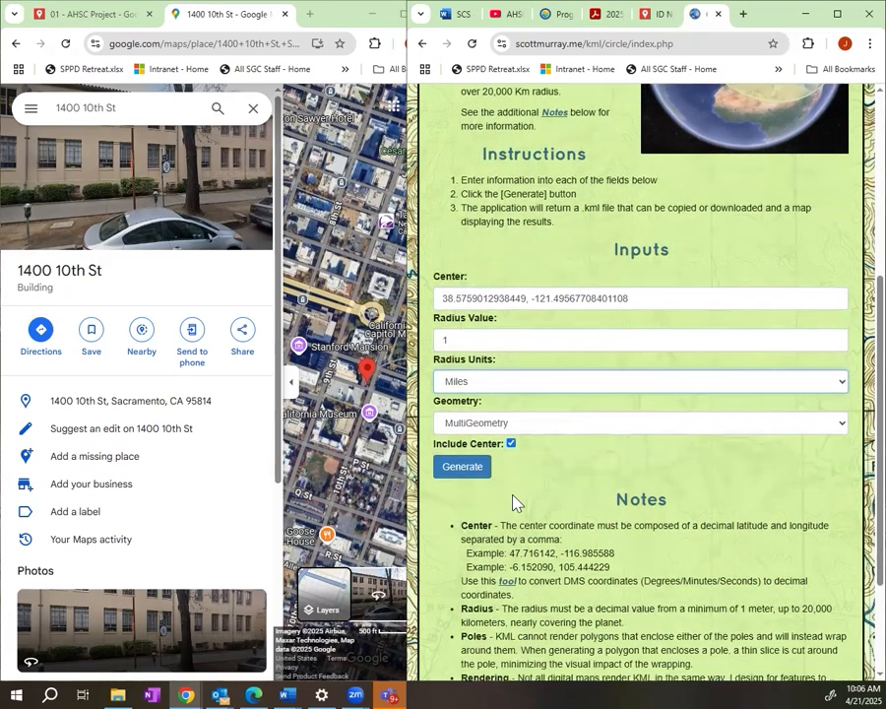
{"action": "scroll", "coordinate": [545, 430], "scroll_direction": "down", "scroll_amount": 1}
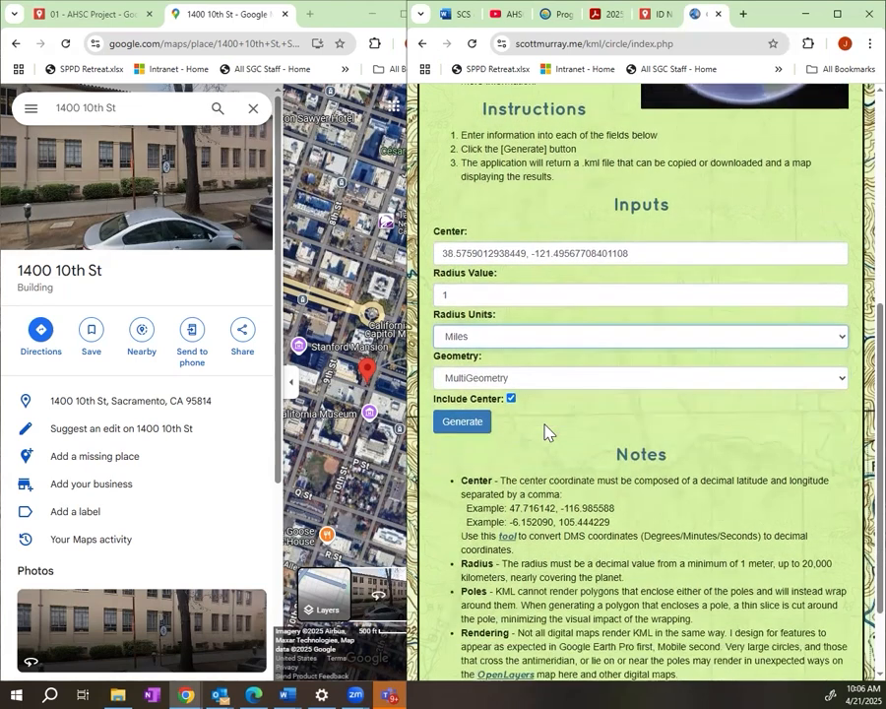
{"action": "left_click", "coordinate": [461, 398]}
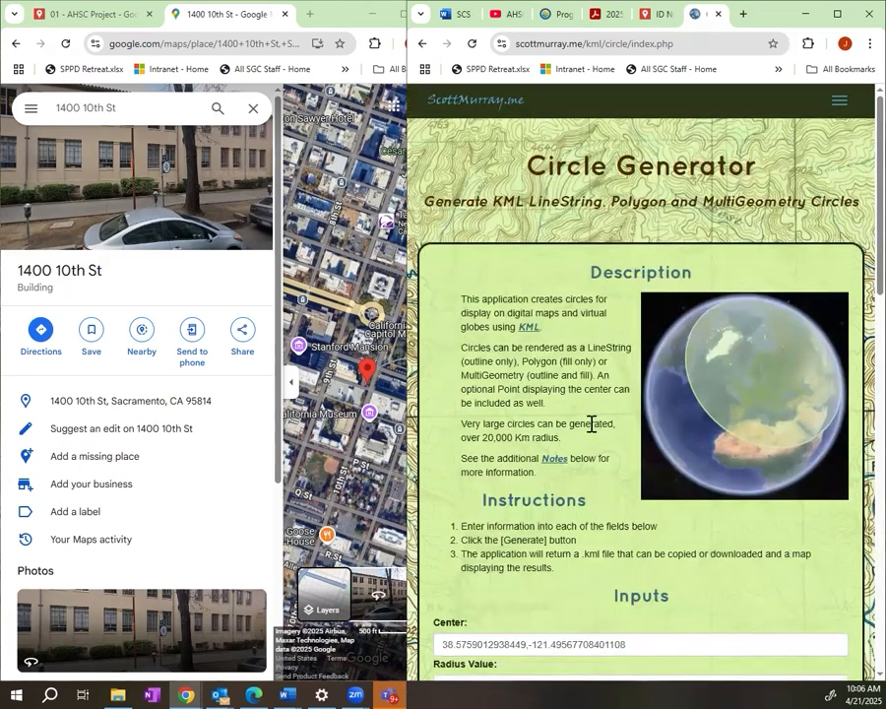
{"action": "scroll", "coordinate": [590, 423], "scroll_direction": "down", "scroll_amount": 6}
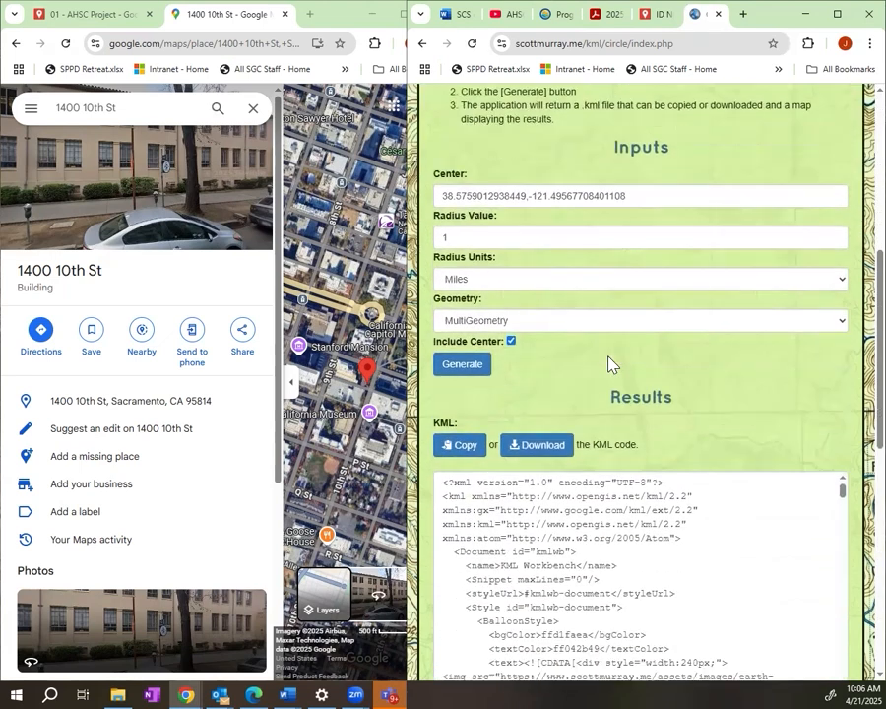
{"action": "scroll", "coordinate": [608, 364], "scroll_direction": "down", "scroll_amount": 1}
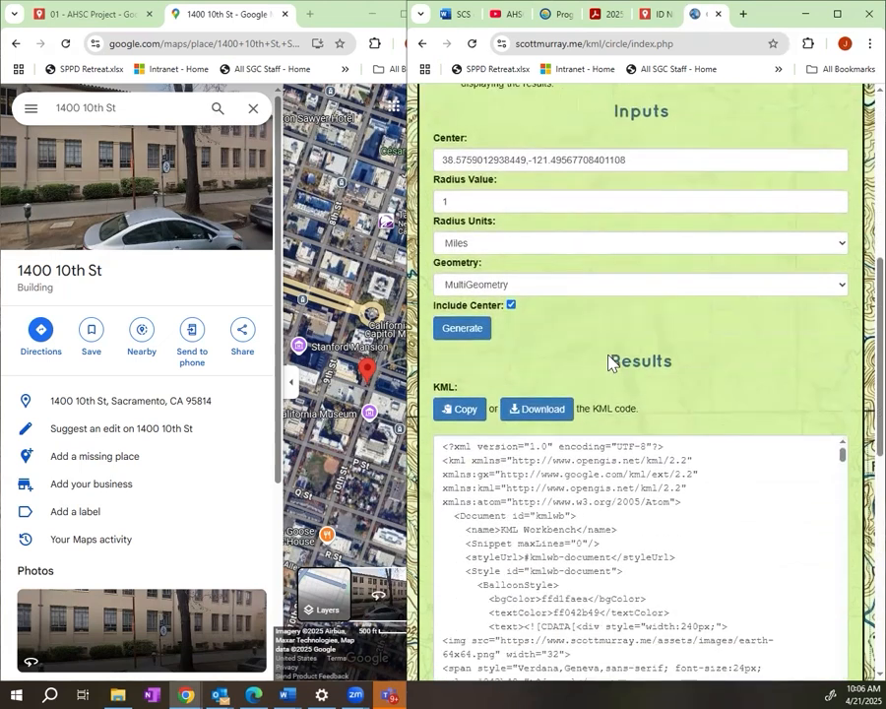
{"action": "left_click", "coordinate": [540, 408]}
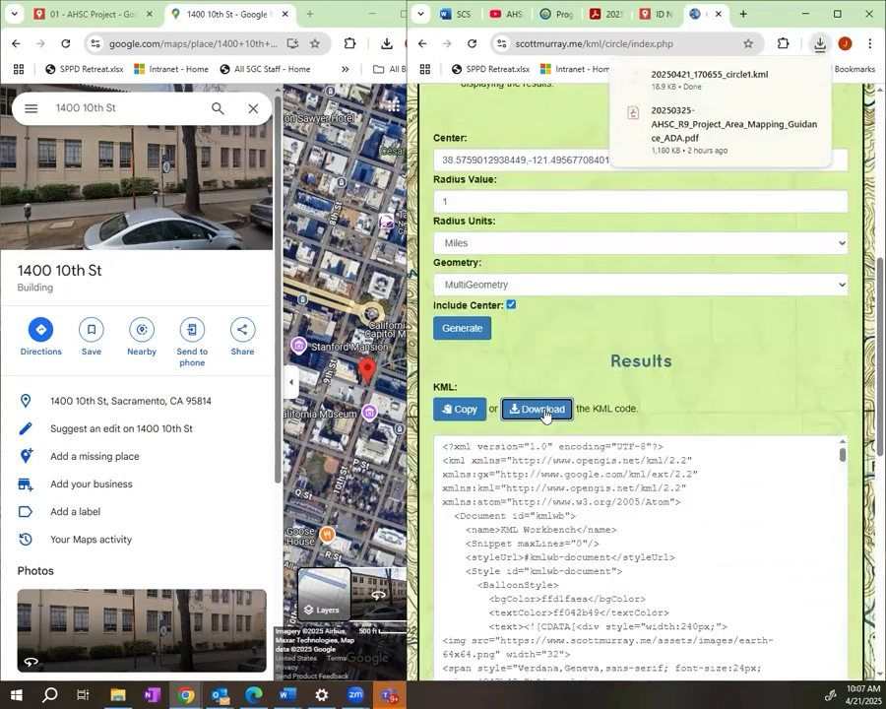
Step: Import the downloaded file 20250421_170655_circle1.kml into the Radius (Optional) layer of the 01 - AHSC Project map in Google My Maps
{"action": "mouse_move", "coordinate": [696, 90]}
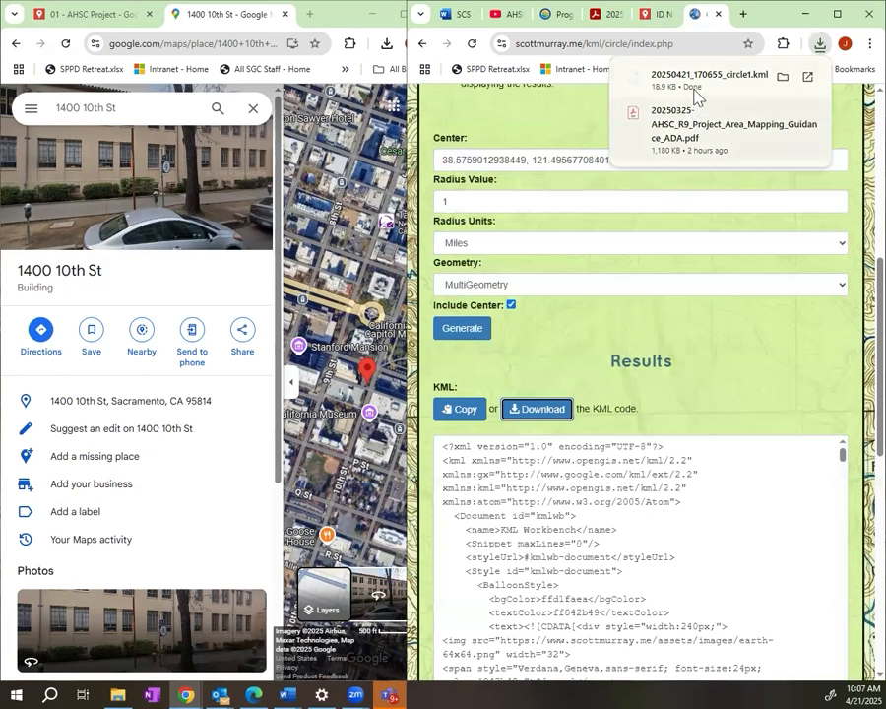
{"action": "left_click", "coordinate": [690, 83]}
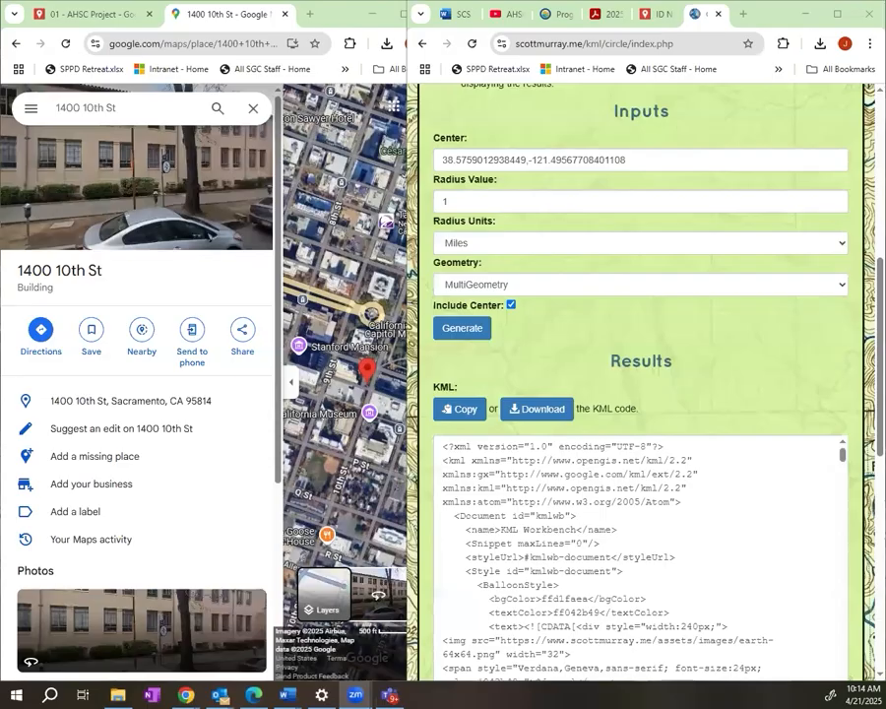
{"action": "left_click", "coordinate": [93, 22]}
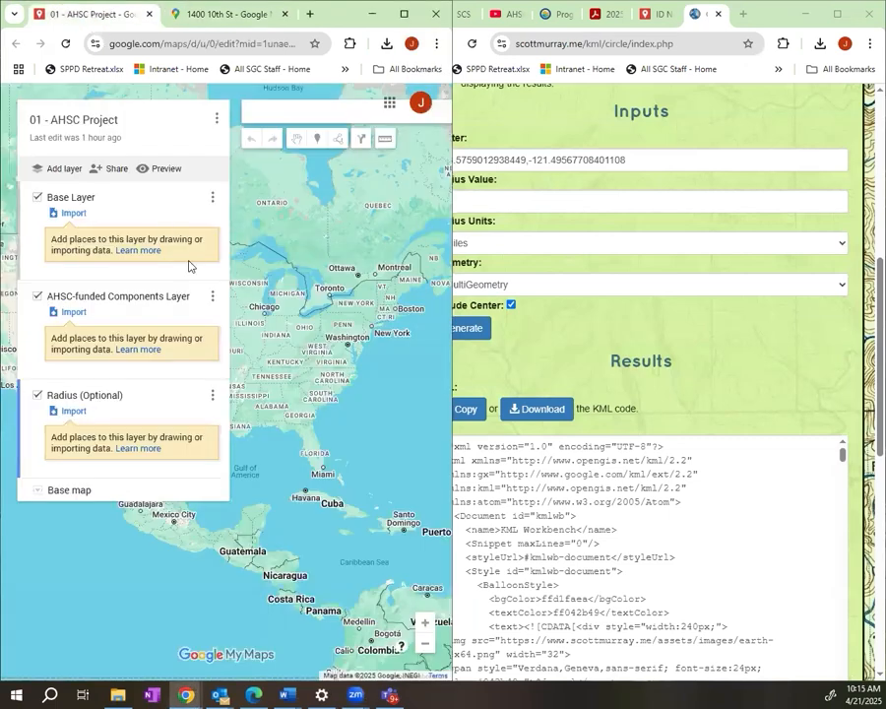
{"action": "left_click", "coordinate": [71, 416]}
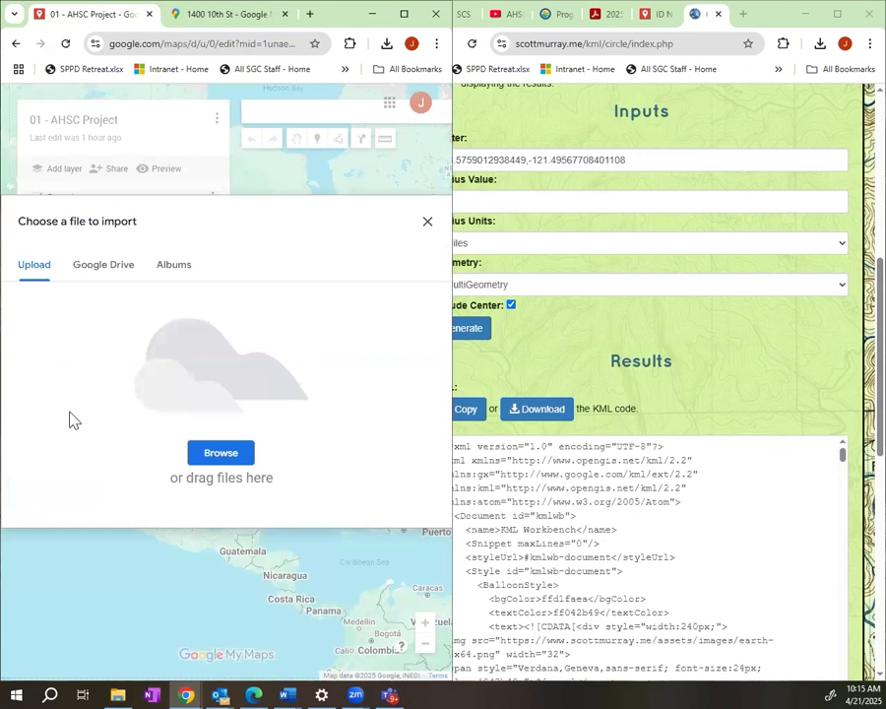
{"action": "left_click", "coordinate": [220, 453]}
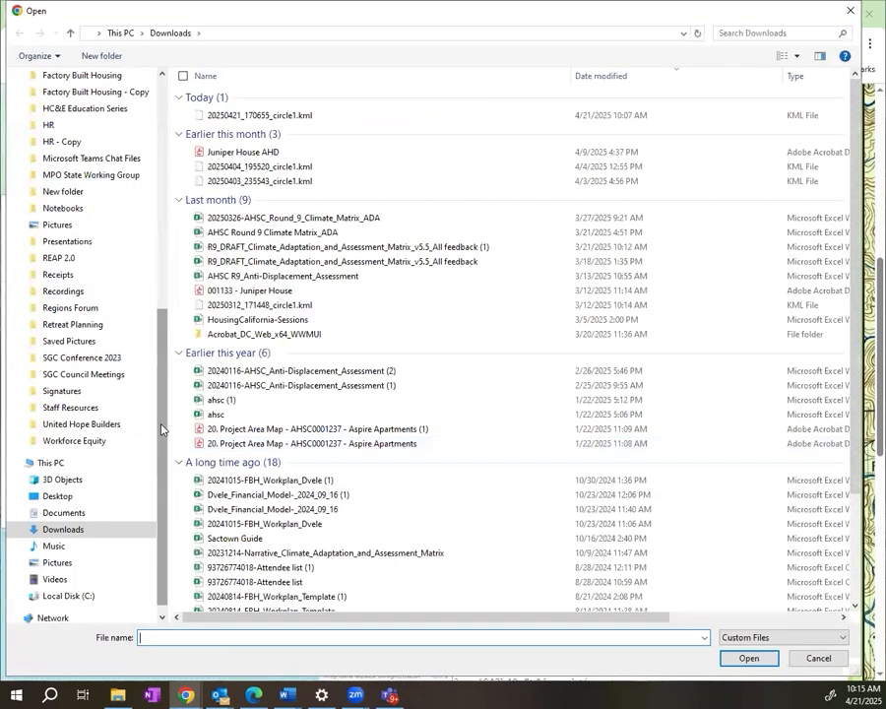
{"action": "left_click_drag", "start_coordinate": [165, 428], "coordinate": [169, 183]}
{"action": "left_click", "coordinate": [71, 123]}
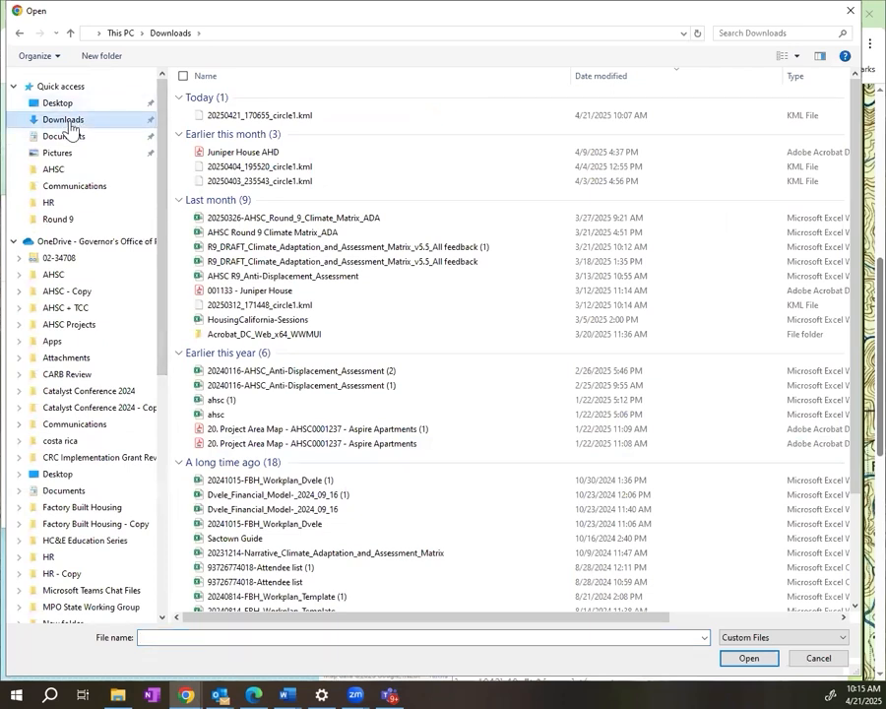
{"action": "double_click", "coordinate": [254, 117]}
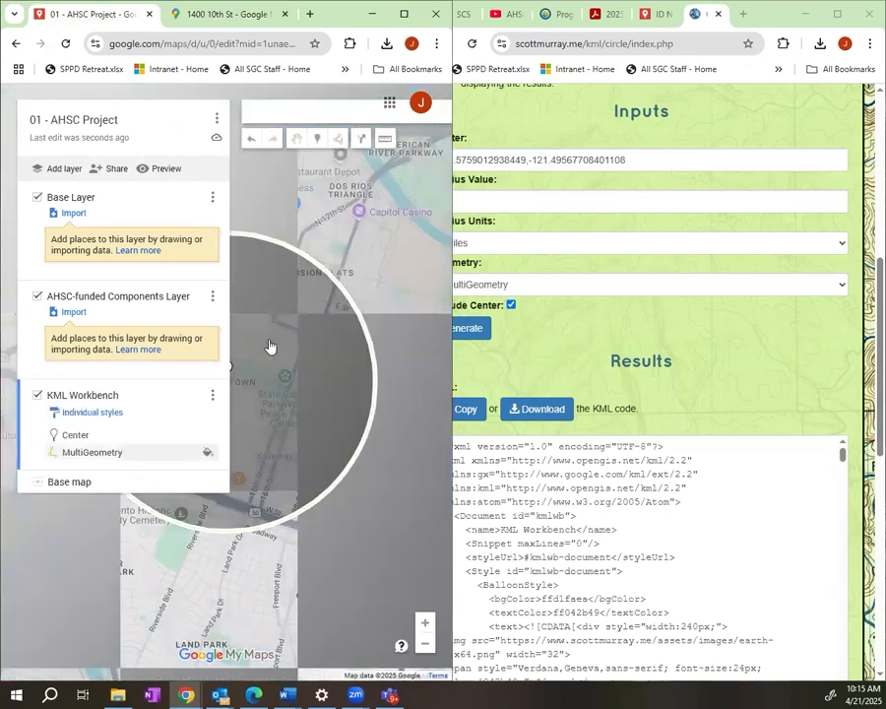
{"action": "left_click_drag", "start_coordinate": [418, 258], "coordinate": [434, 237]}
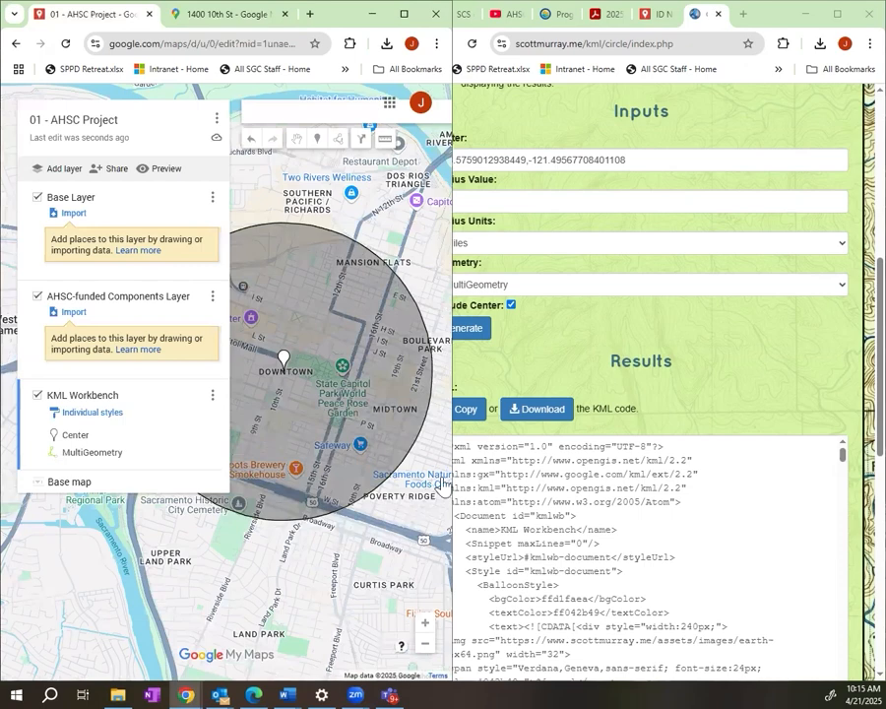
{"action": "left_click", "coordinate": [426, 649]}
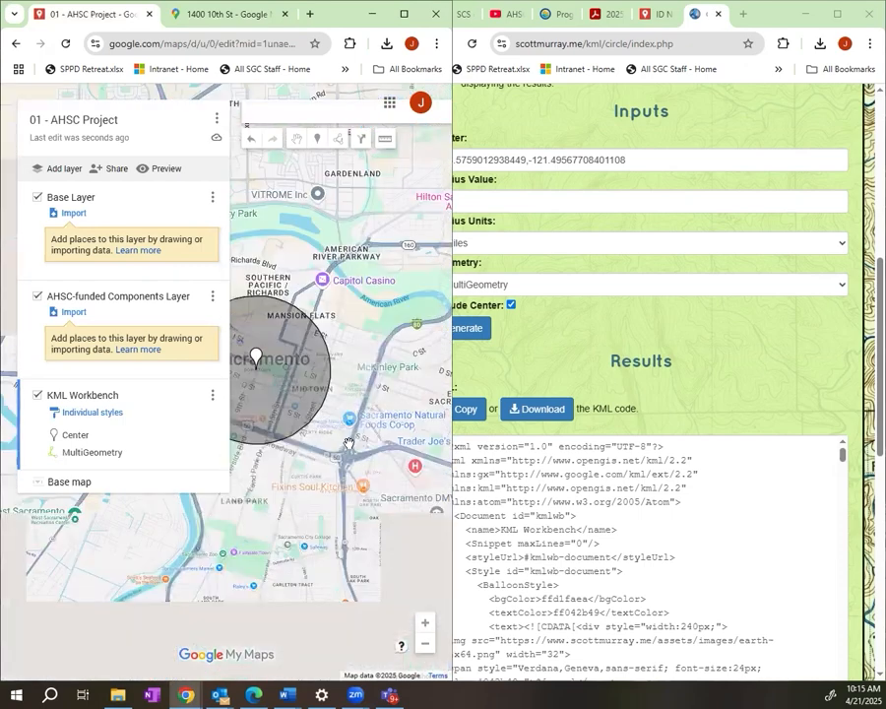
{"action": "left_click_drag", "start_coordinate": [344, 406], "coordinate": [348, 411]}
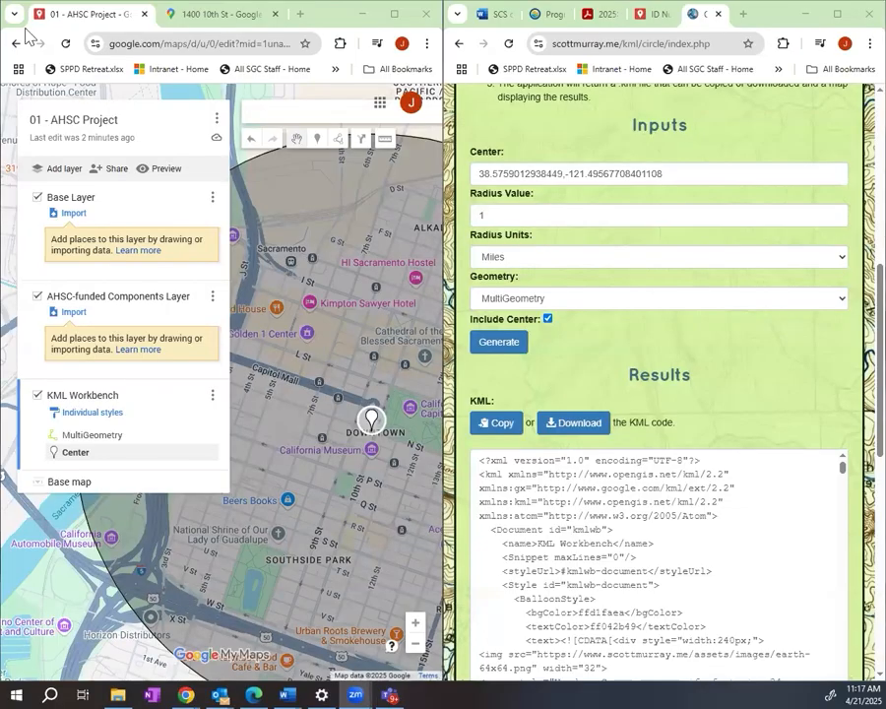
Step: Move the Center marker from the KML Workbench layer into the Base Layer and make the Base Layer active
{"action": "left_click", "coordinate": [79, 453]}
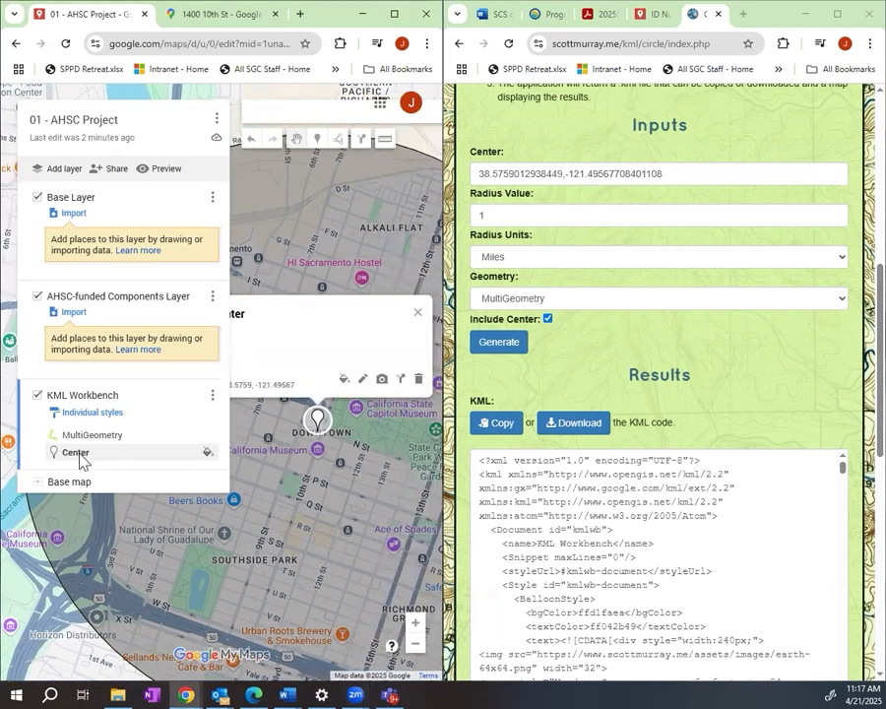
{"action": "left_click_drag", "start_coordinate": [79, 460], "coordinate": [74, 255]}
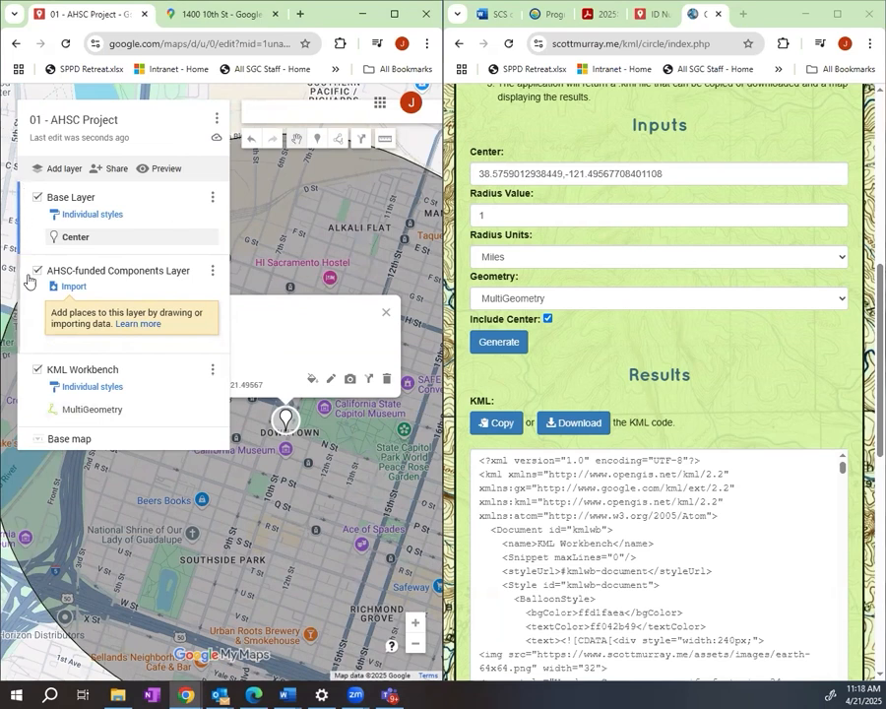
{"action": "left_click", "coordinate": [28, 394]}
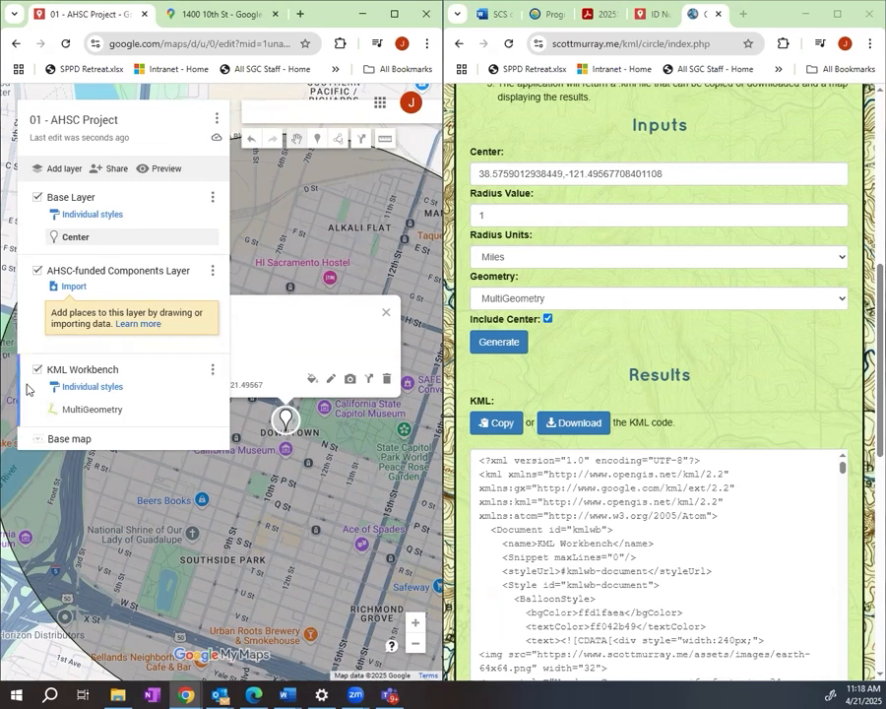
{"action": "left_click", "coordinate": [28, 232]}
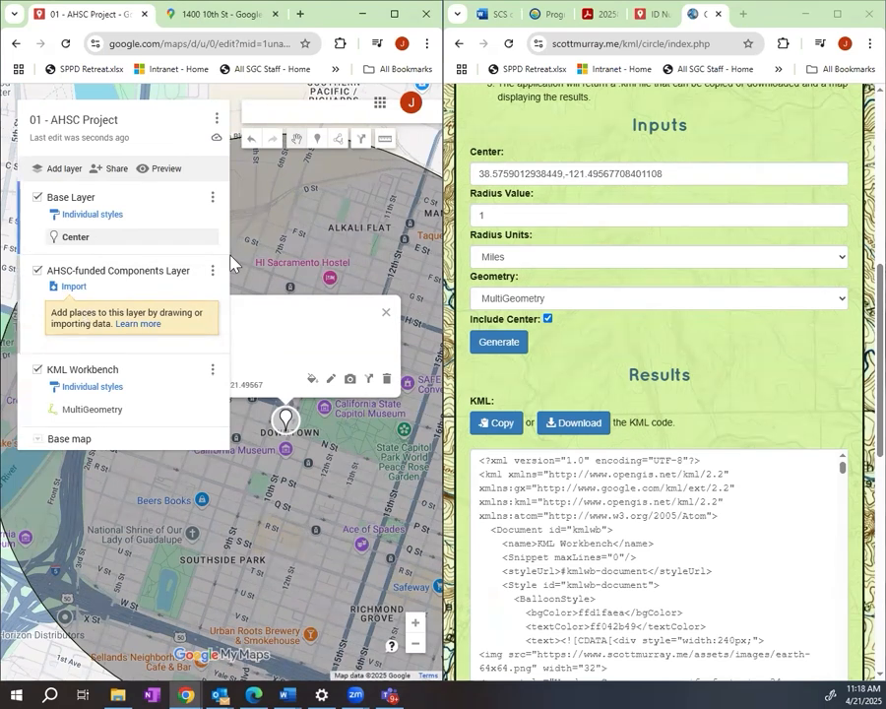
Step: Rename the Center marker as AHD Project and save the new name
{"action": "left_click_drag", "start_coordinate": [283, 243], "coordinate": [338, 204]}
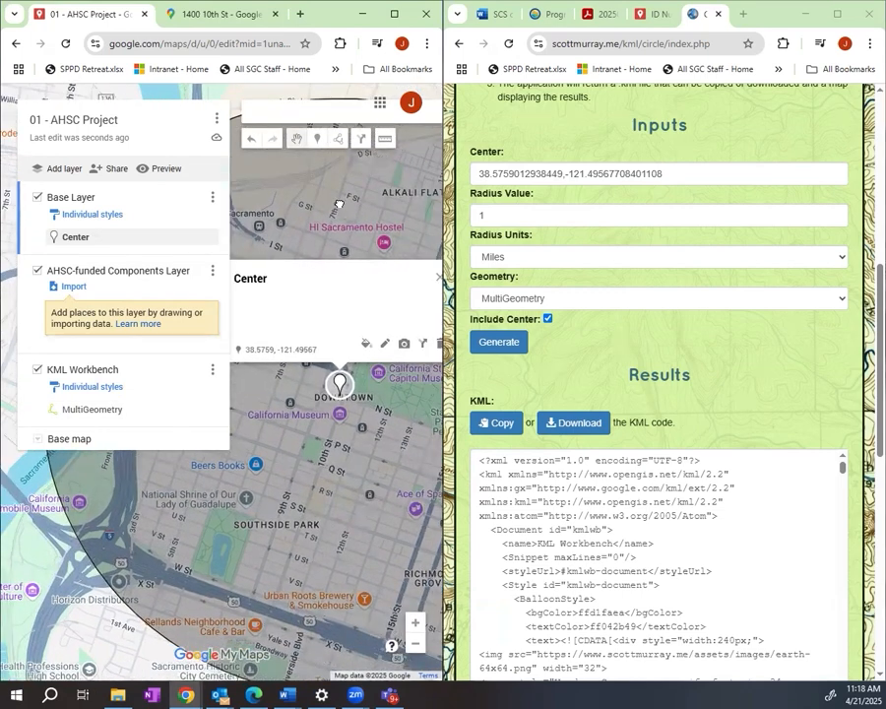
{"action": "left_click", "coordinate": [417, 645]}
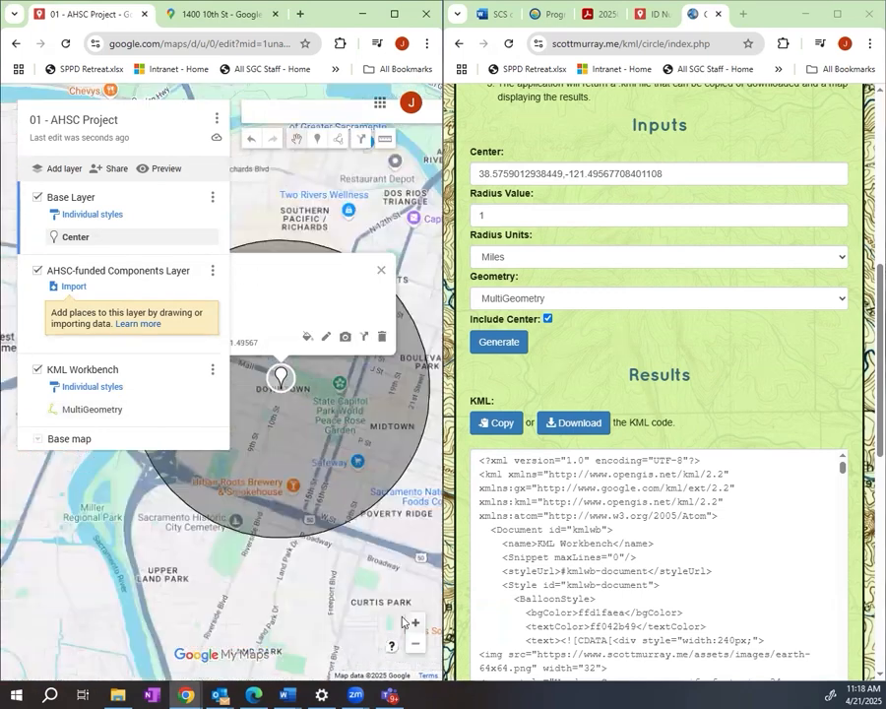
{"action": "left_click_drag", "start_coordinate": [323, 450], "coordinate": [391, 500]}
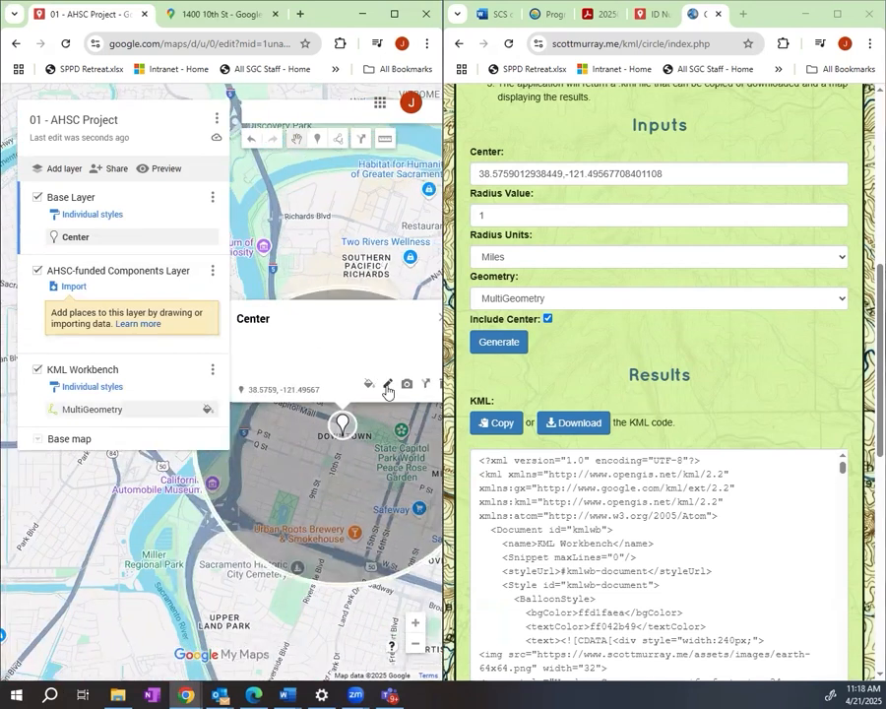
{"action": "left_click", "coordinate": [386, 390]}
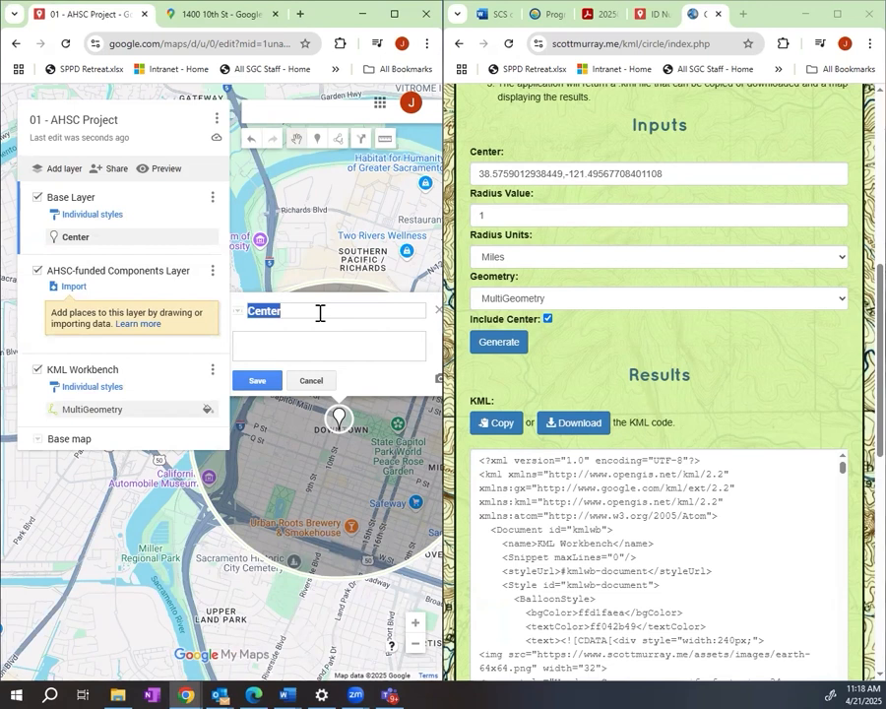
{"action": "left_click_drag", "start_coordinate": [319, 313], "coordinate": [234, 304]}
{"action": "type", "text": "AHD Orihe"}
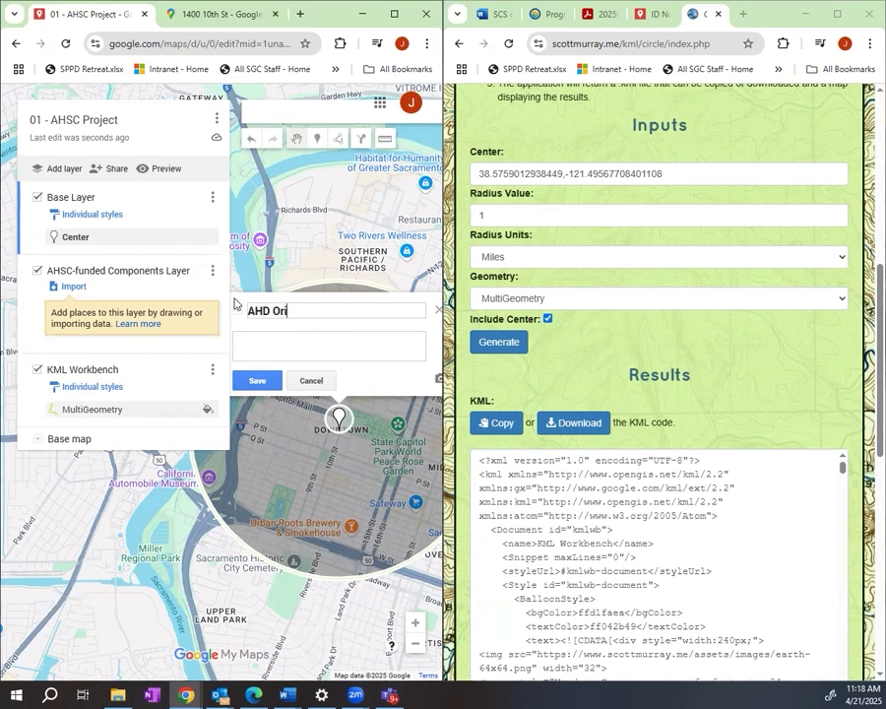
{"action": "key", "text": "BackSpace"}
{"action": "key", "text": "BackSpace"}
{"action": "key", "text": "BackSpace"}
{"action": "type", "text": "Project"}
{"action": "left_click", "coordinate": [263, 382]}
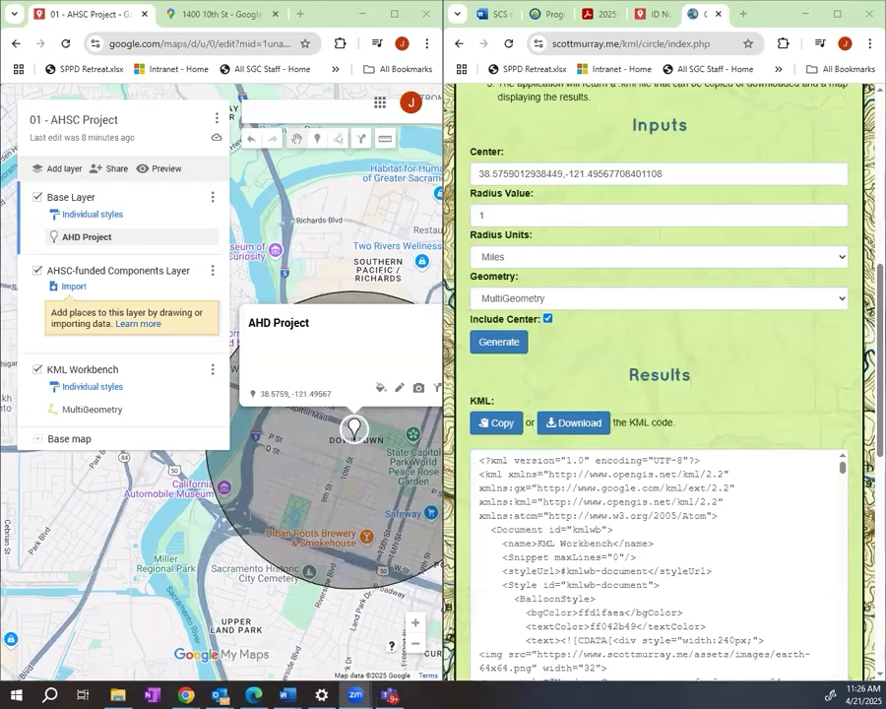
Step: Try to recolor the AHD Project marker blue, RGB (2, 136, 209)
{"action": "left_click", "coordinate": [380, 391]}
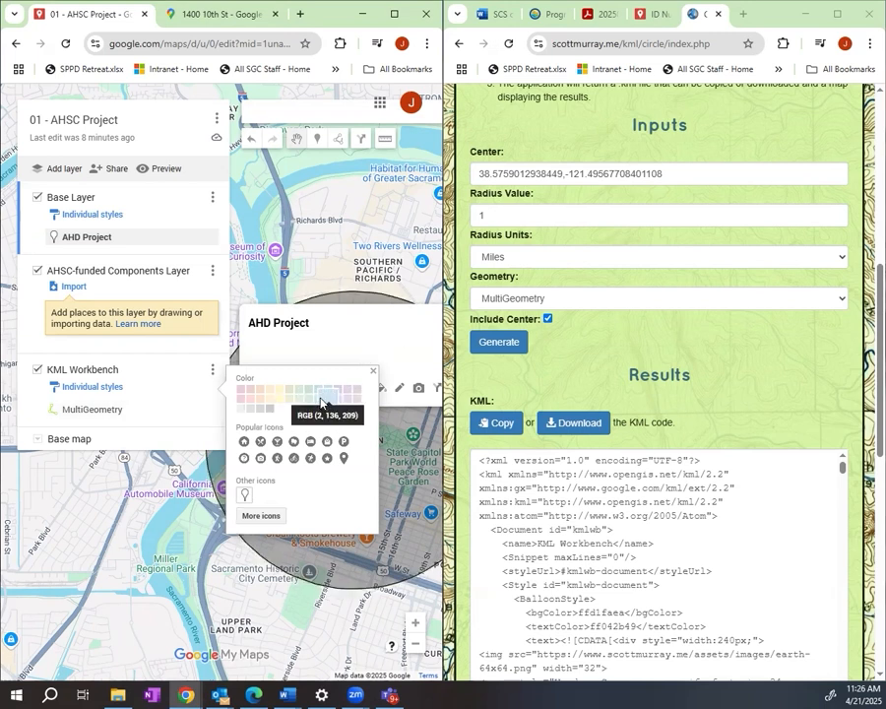
{"action": "left_click", "coordinate": [325, 402]}
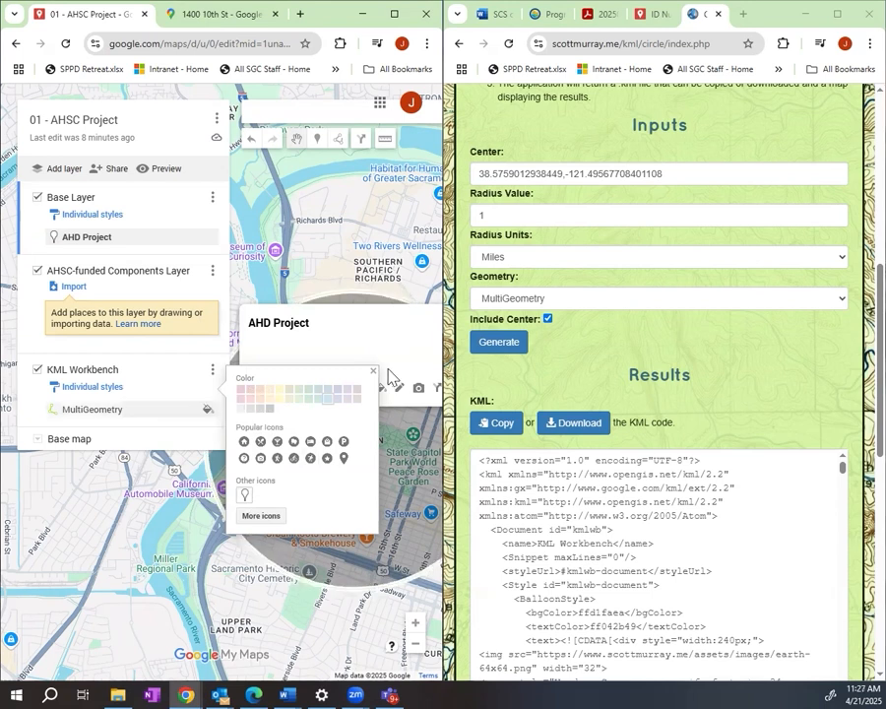
{"action": "left_click", "coordinate": [374, 372]}
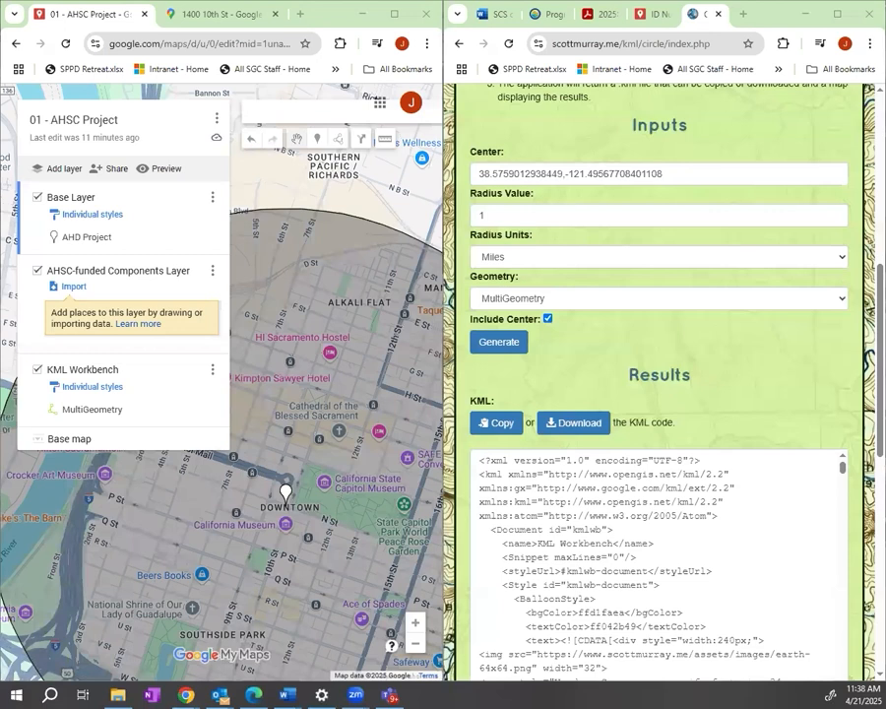
Step: Place a new marker in the Base Layer on 8th St just south of K St
{"action": "mouse_move", "coordinate": [371, 191]}
{"action": "left_mouse_down"}
{"action": "mouse_move", "coordinate": [414, 179]}
{"action": "mouse_move", "coordinate": [411, 145]}
{"action": "mouse_move", "coordinate": [383, 140]}
{"action": "left_mouse_up"}
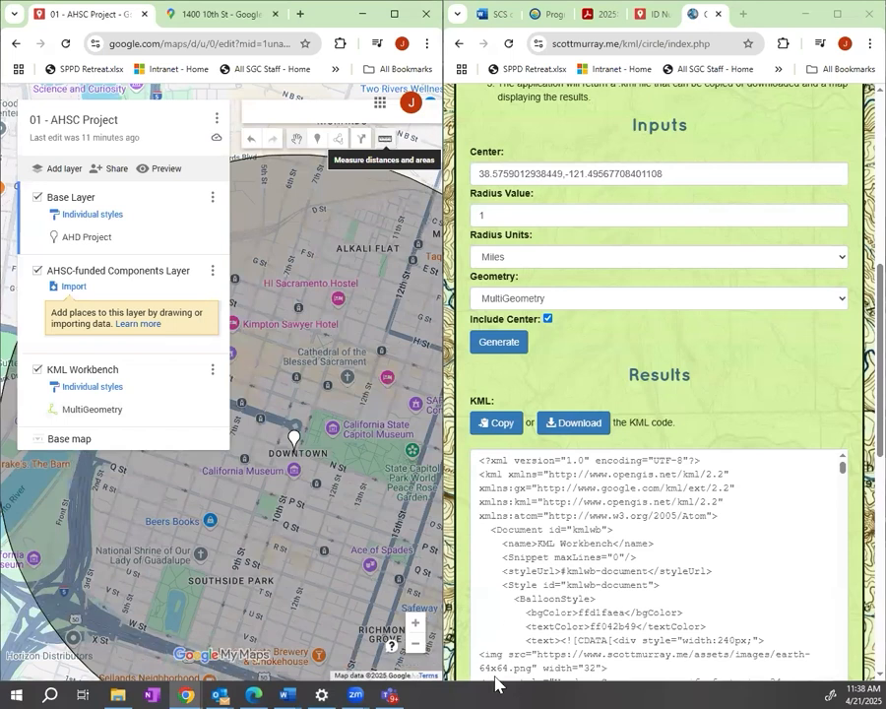
{"action": "scroll", "coordinate": [344, 616], "scroll_direction": "up", "scroll_amount": 2}
{"action": "scroll", "coordinate": [344, 616], "scroll_direction": "down", "scroll_amount": 2}
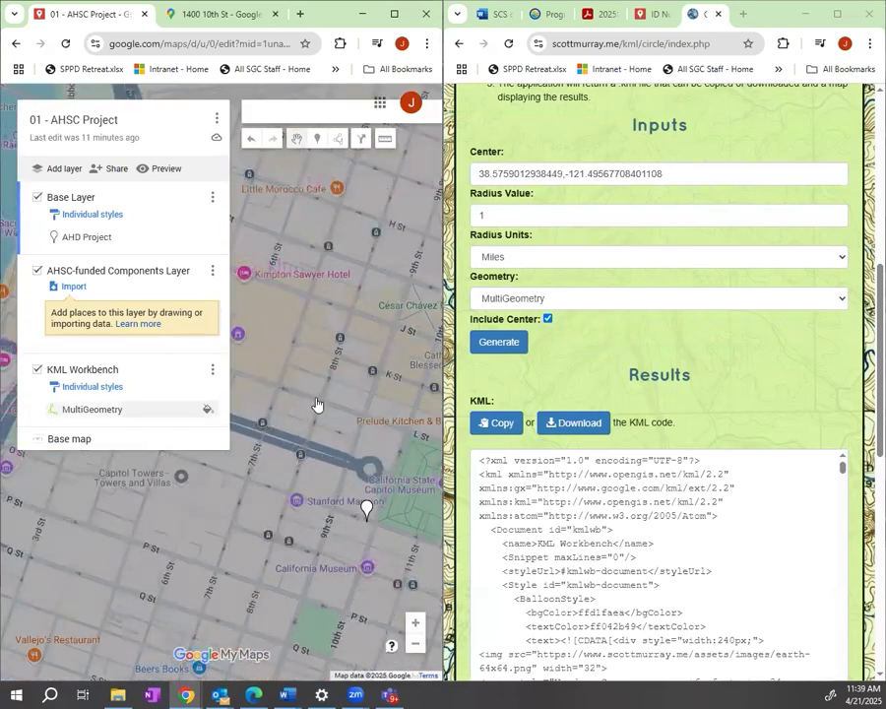
{"action": "left_click", "coordinate": [317, 143]}
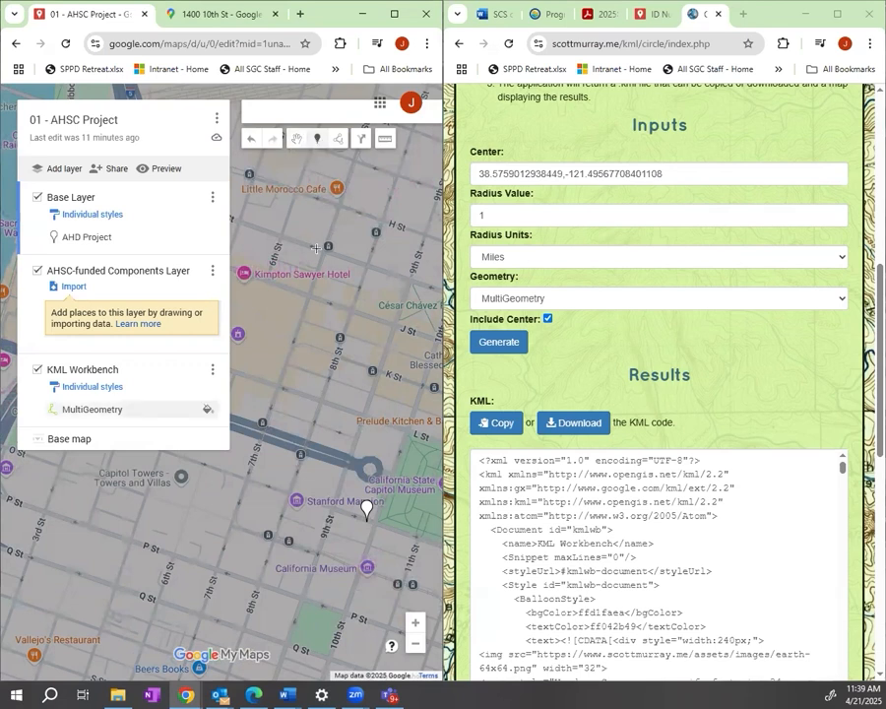
{"action": "left_click", "coordinate": [317, 399]}
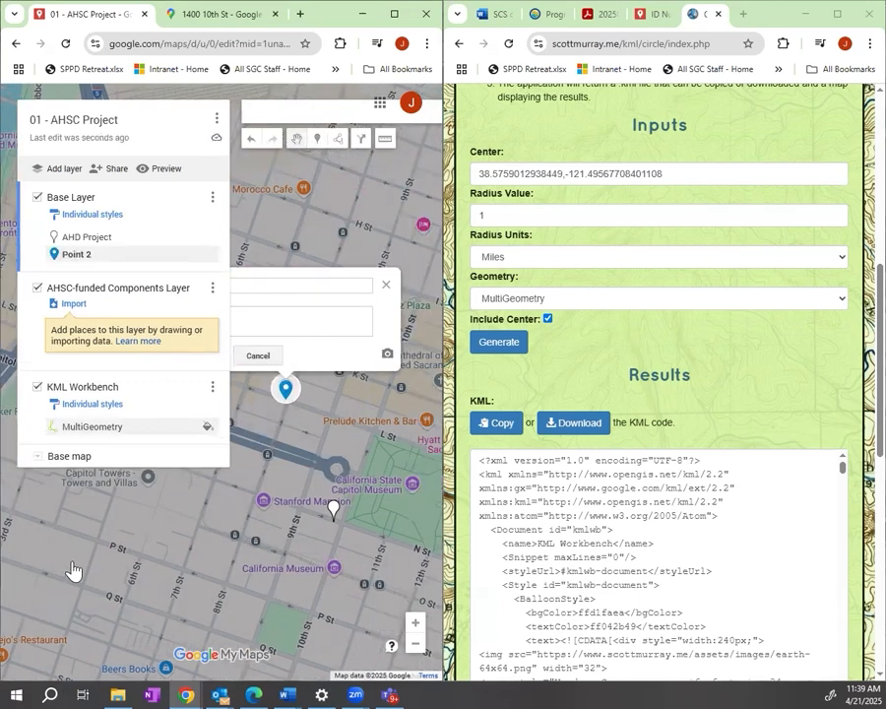
Step: Name the new 8th St marker Qualifying Stop, save it and close its info card
{"action": "left_click", "coordinate": [339, 278]}
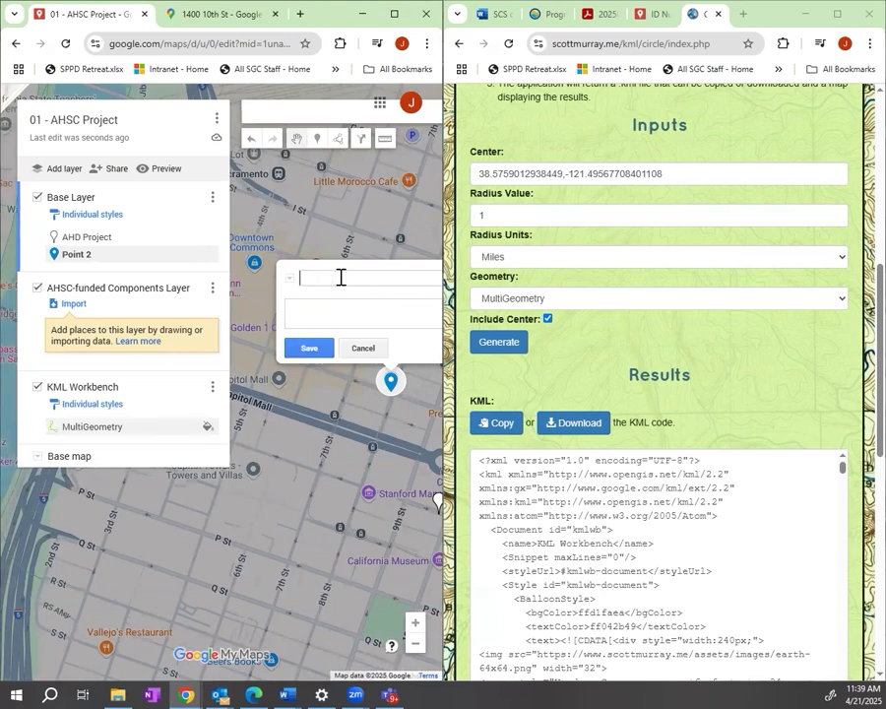
{"action": "type", "text": "Qu"}
{"action": "type", "text": "alifying Stop"}
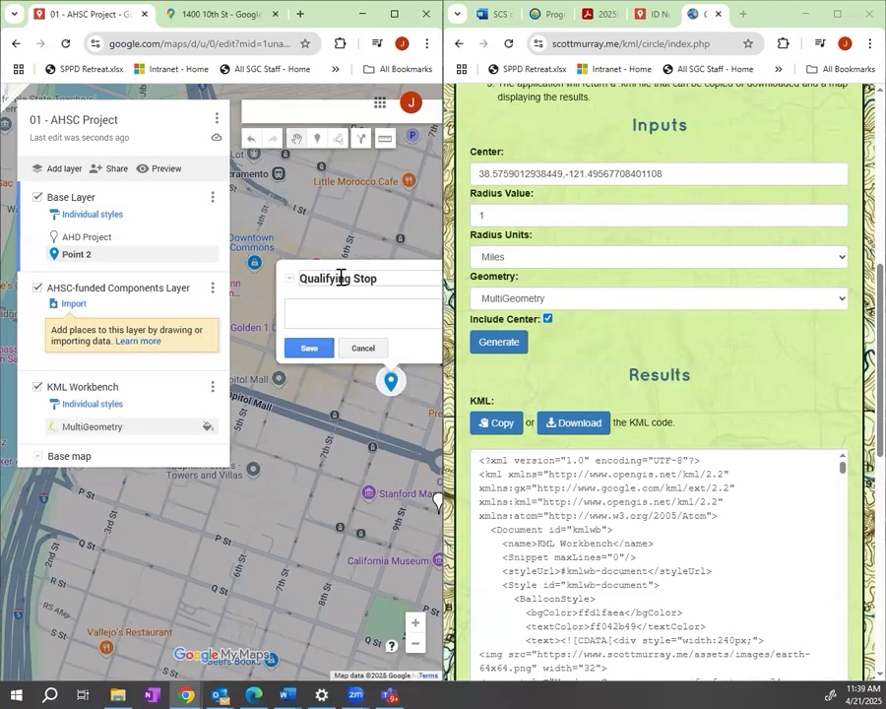
{"action": "left_click", "coordinate": [310, 347]}
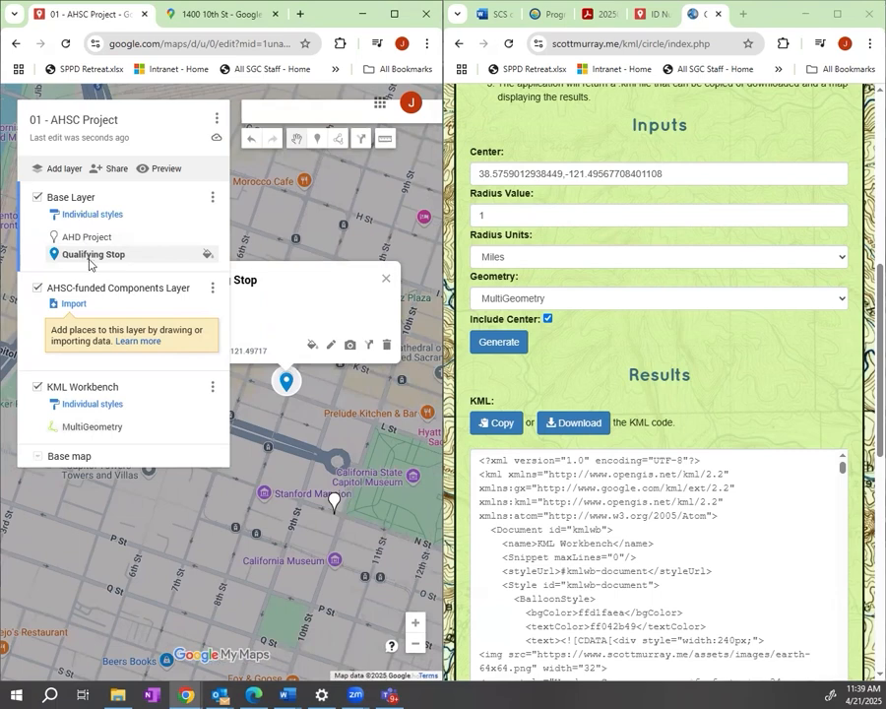
{"action": "left_click", "coordinate": [385, 278]}
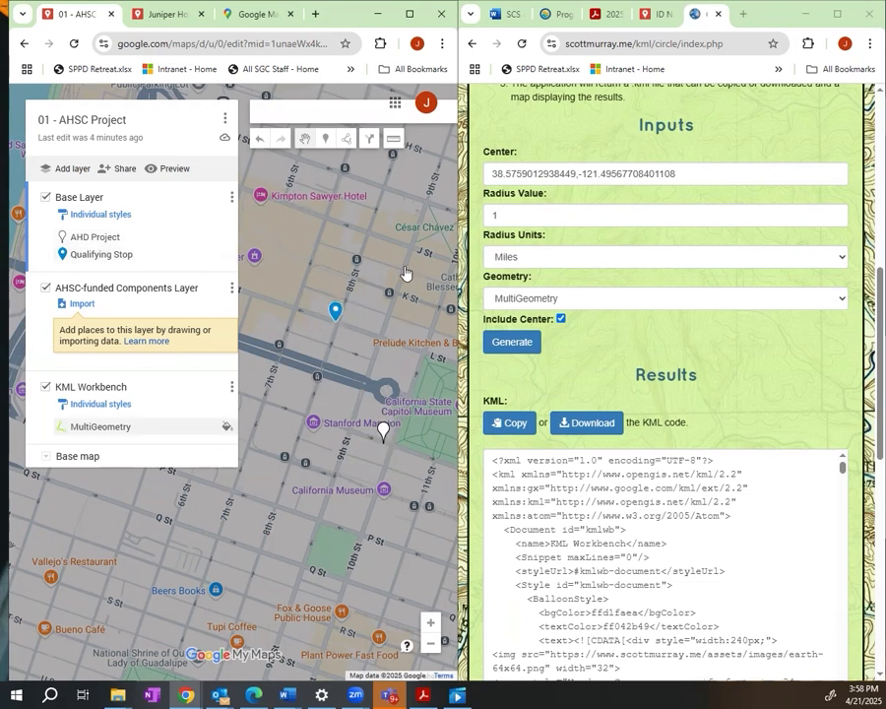
Step: Draw a two-segment line in the Base Layer from the AHD Project marker west to 8th St, ending at the Qualifying Stop marker
{"action": "left_click", "coordinate": [347, 146]}
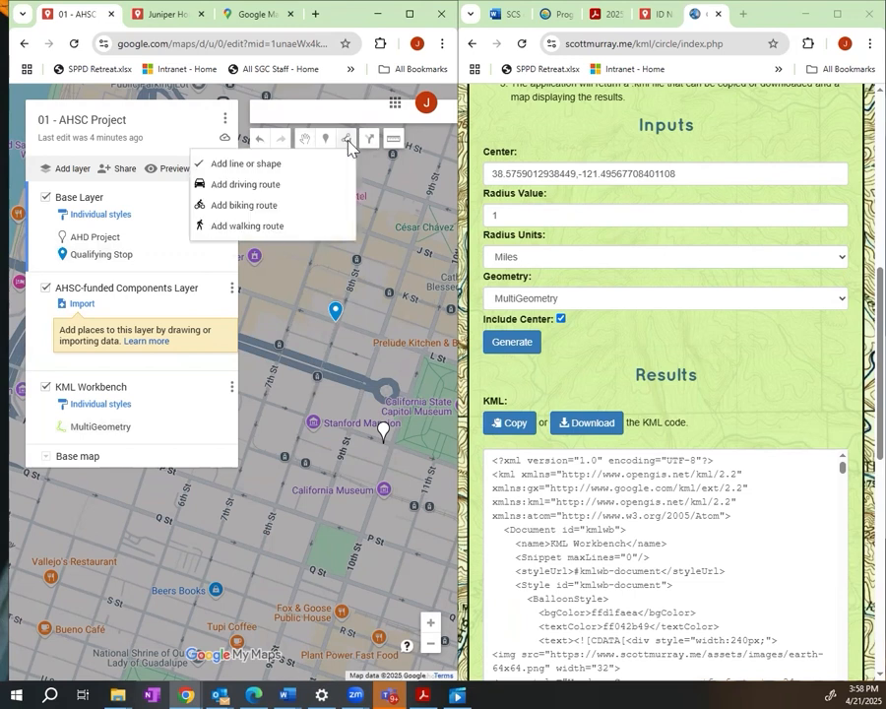
{"action": "left_click", "coordinate": [294, 164]}
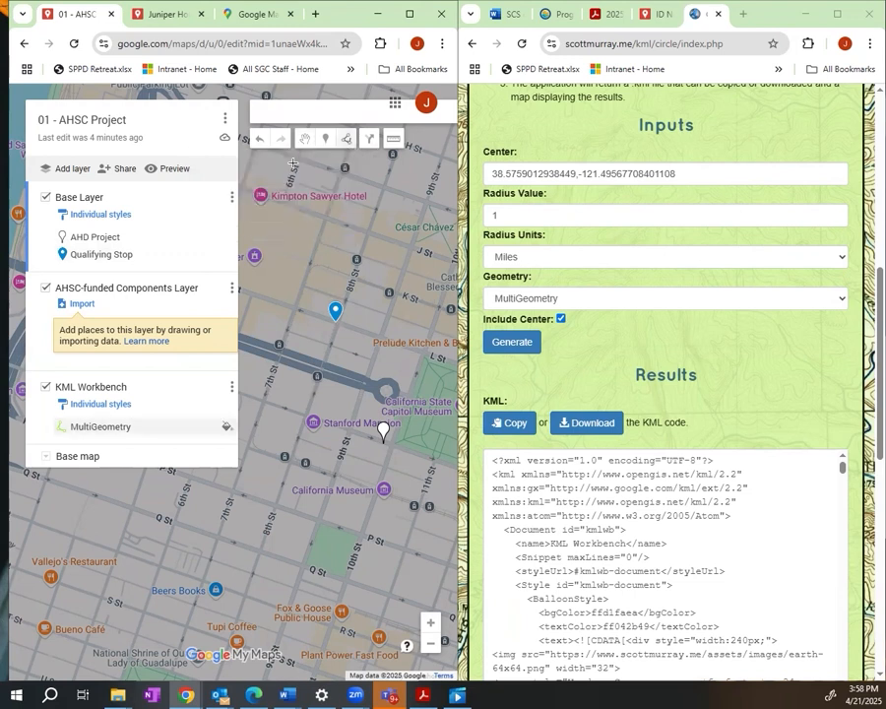
{"action": "left_click", "coordinate": [384, 441]}
{"action": "left_click", "coordinate": [304, 414]}
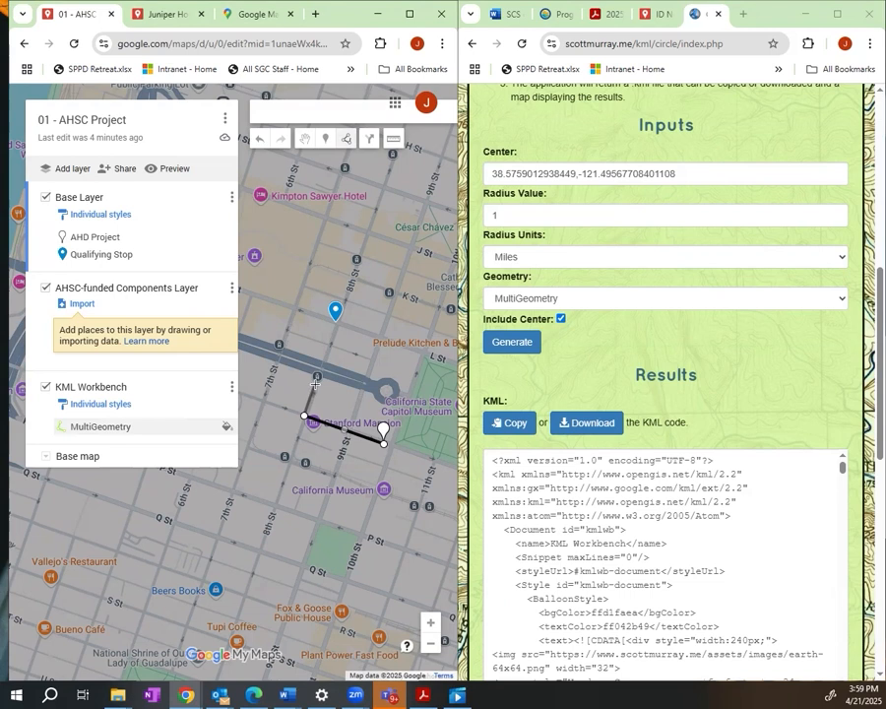
{"action": "left_click", "coordinate": [337, 321]}
{"action": "left_click", "coordinate": [335, 322]}
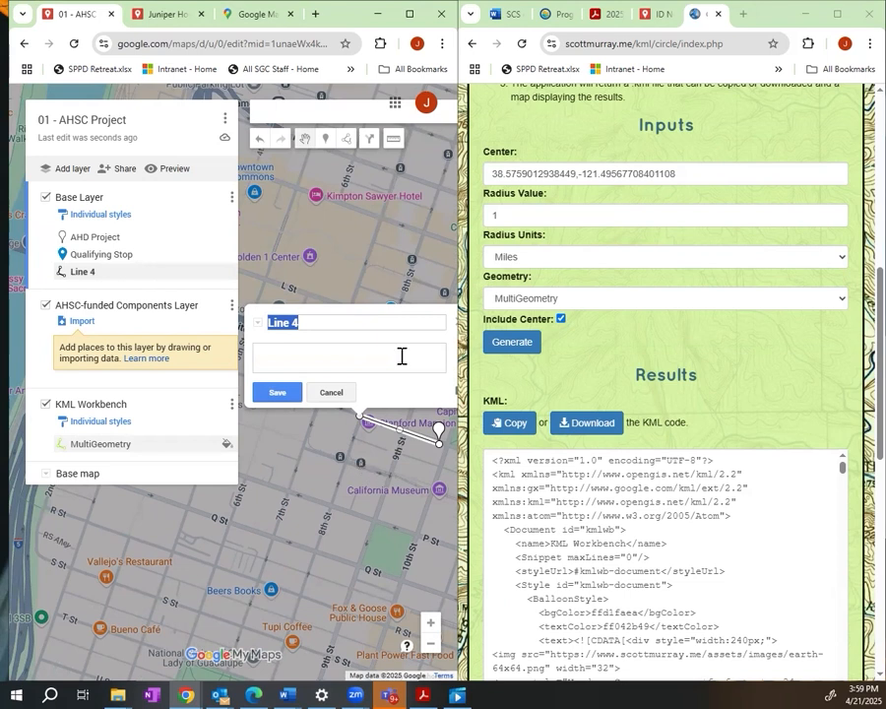
Step: Name the line between the AHD Project and Qualifying Stop markers Pedestrian Access Route and save it
{"action": "left_click", "coordinate": [303, 317]}
{"action": "left_click_drag", "start_coordinate": [302, 318], "coordinate": [272, 321]}
{"action": "type", "text": "pEDE"}
{"action": "key", "text": "BackSpace"}
{"action": "key", "text": "BackSpace"}
{"action": "key", "text": "BackSpace"}
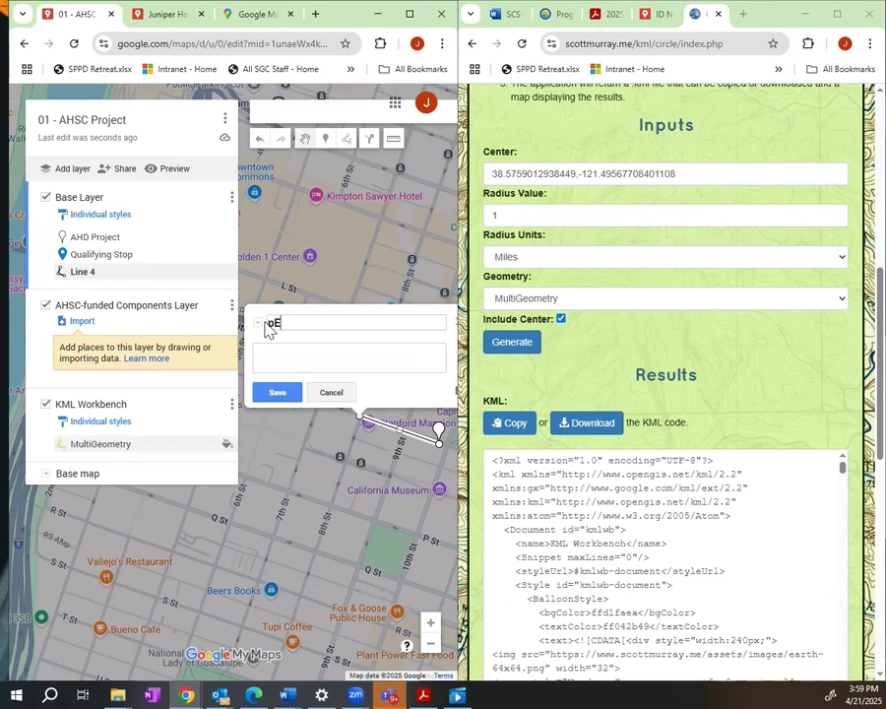
{"action": "type", "text": "Pedestrian Access Route"}
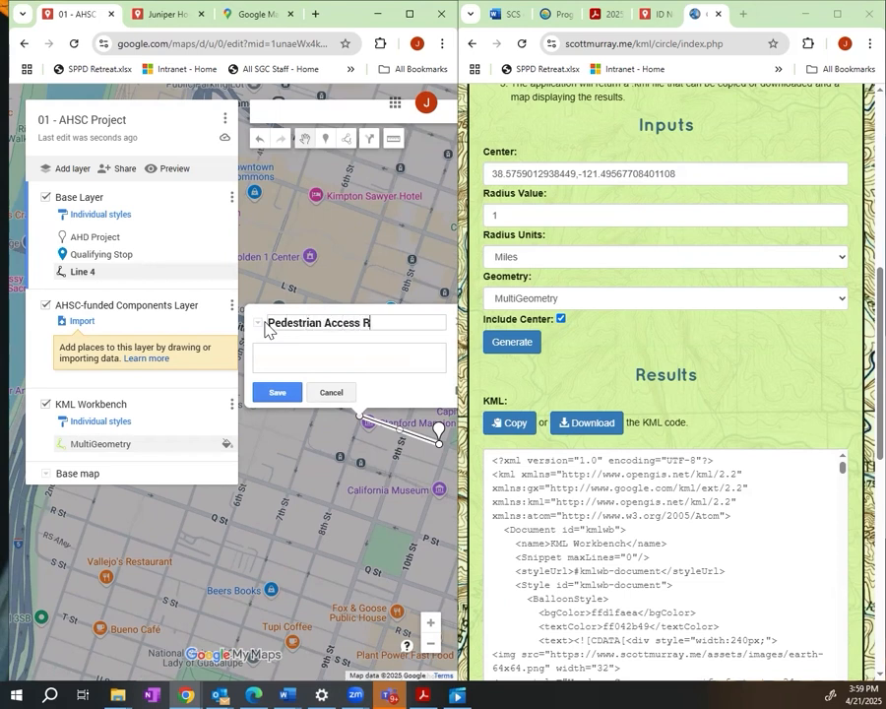
{"action": "left_click_drag", "start_coordinate": [336, 449], "coordinate": [357, 447]}
{"action": "left_click", "coordinate": [294, 396]}
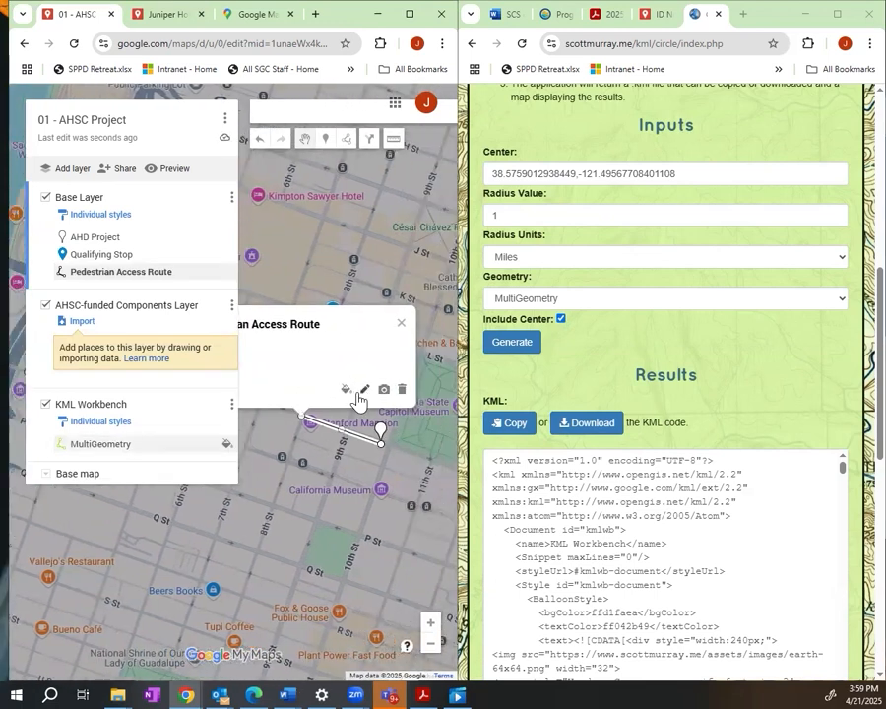
Step: Recolor the Pedestrian Access Route line blue and close its info card
{"action": "left_click", "coordinate": [346, 392]}
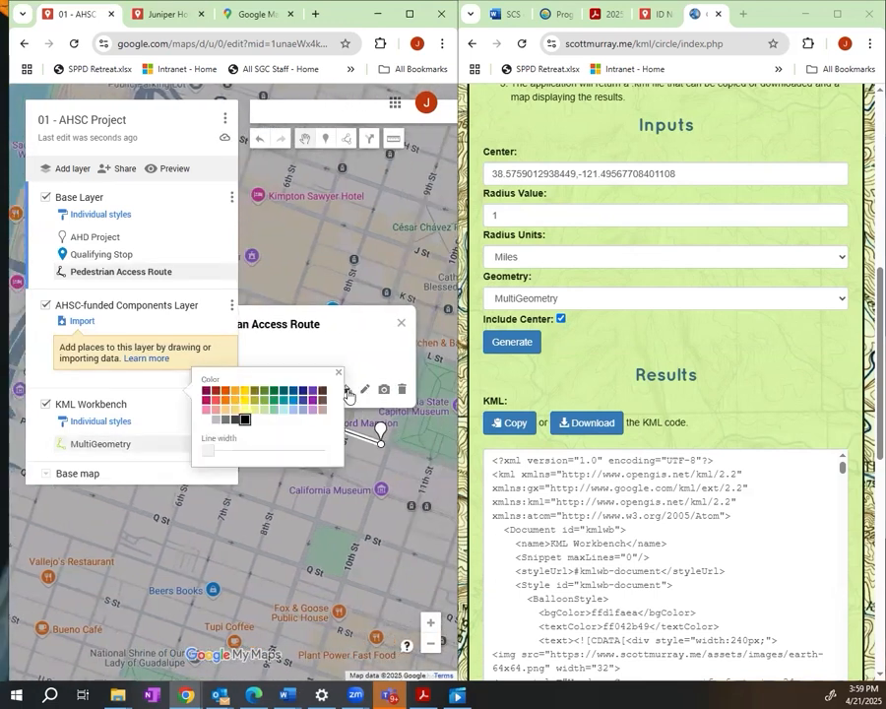
{"action": "left_click", "coordinate": [291, 403]}
{"action": "left_click", "coordinate": [336, 377]}
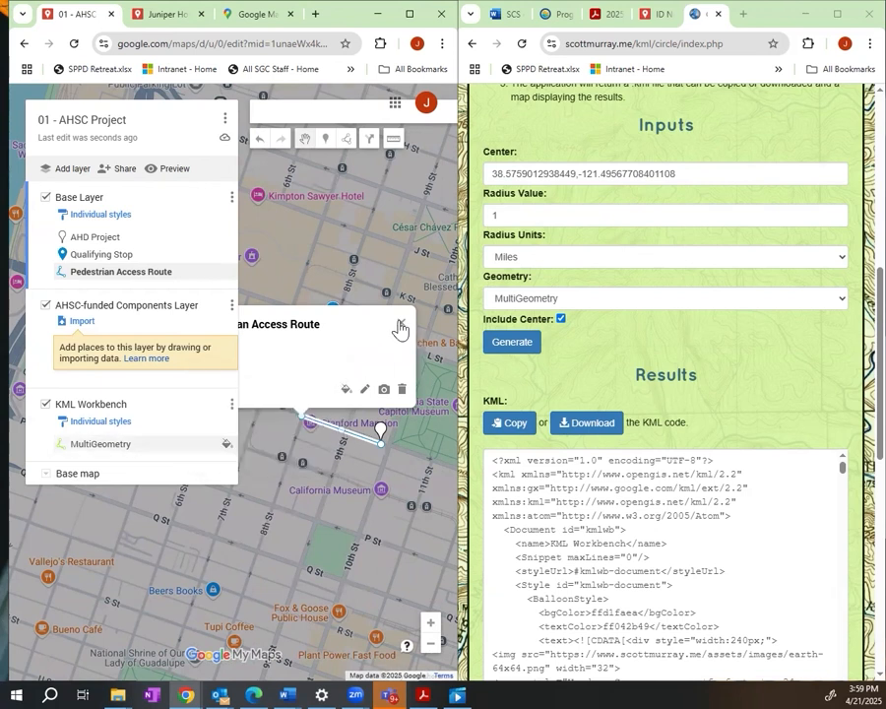
{"action": "left_click", "coordinate": [401, 323]}
{"action": "left_click_drag", "start_coordinate": [317, 498], "coordinate": [310, 464]}
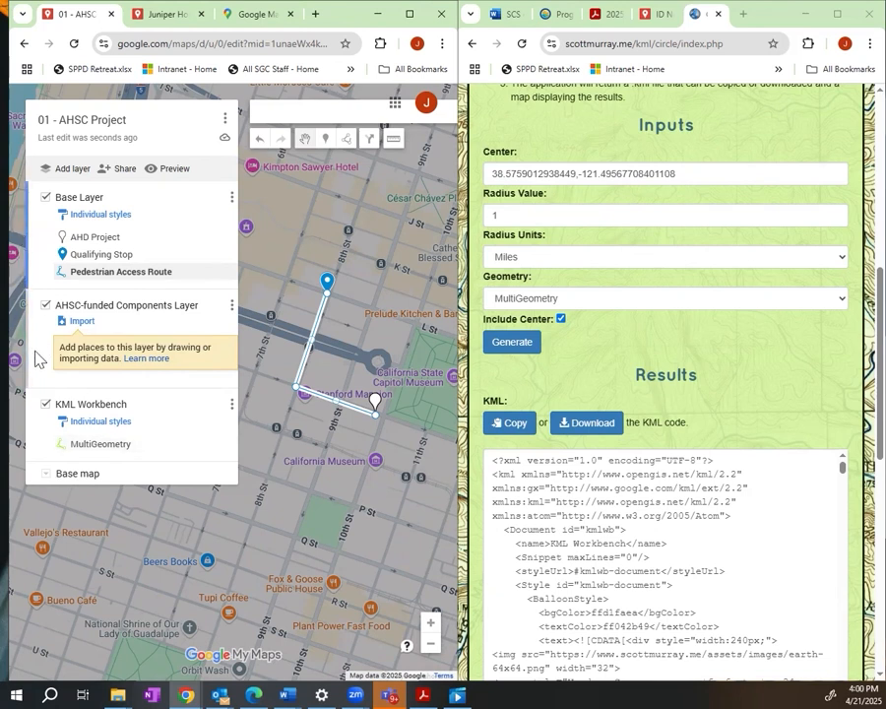
Step: Draw a two-segment line in the AHSC-funded Components Layer south along 10th St to Q St, turning east along Q St
{"action": "left_click", "coordinate": [28, 304]}
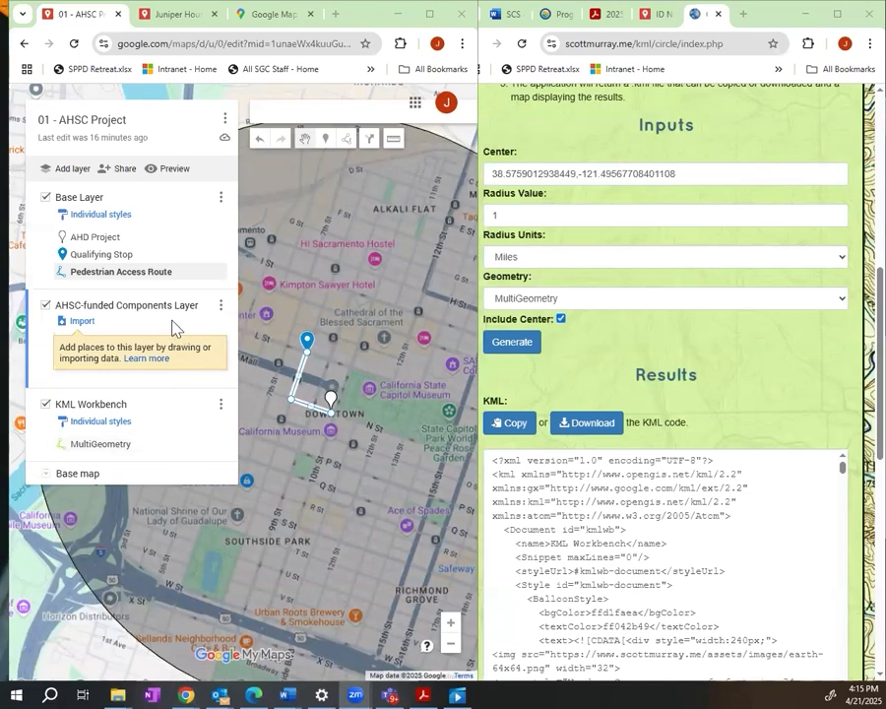
{"action": "left_click", "coordinate": [221, 307]}
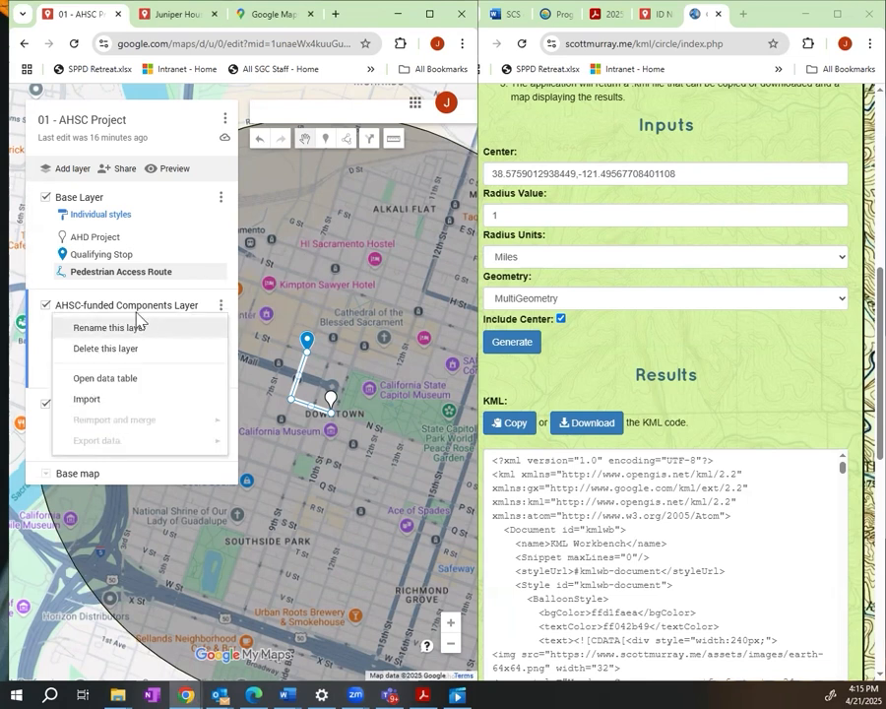
{"action": "left_click", "coordinate": [27, 370]}
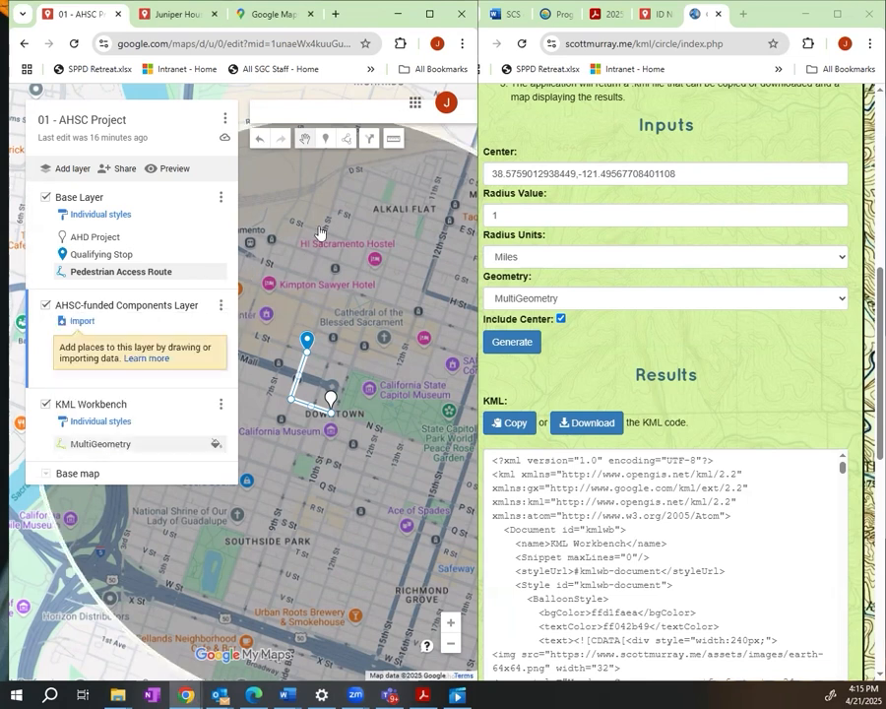
{"action": "left_click", "coordinate": [347, 145]}
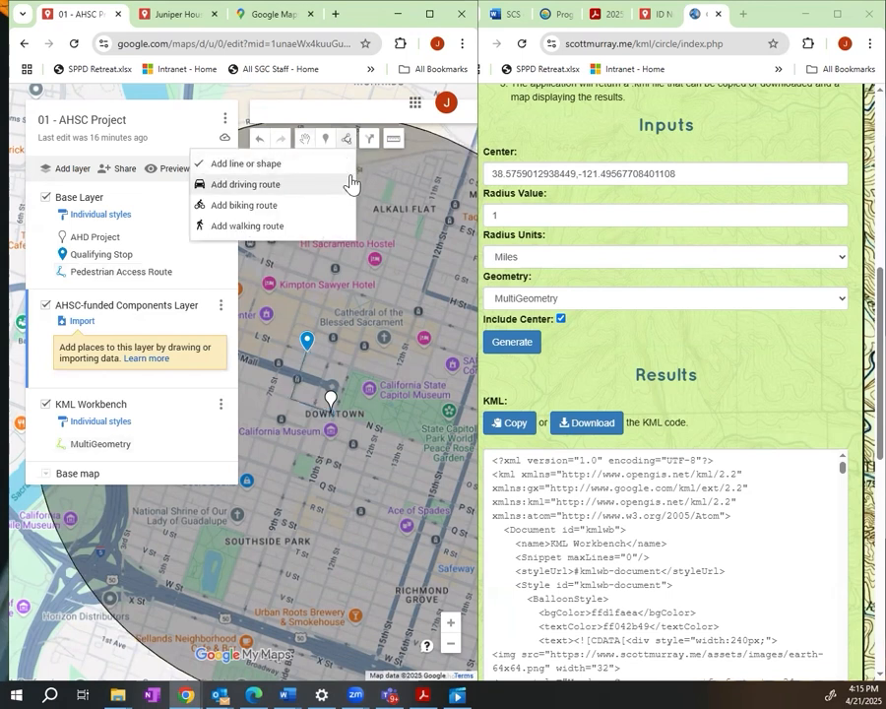
{"action": "left_click", "coordinate": [269, 165]}
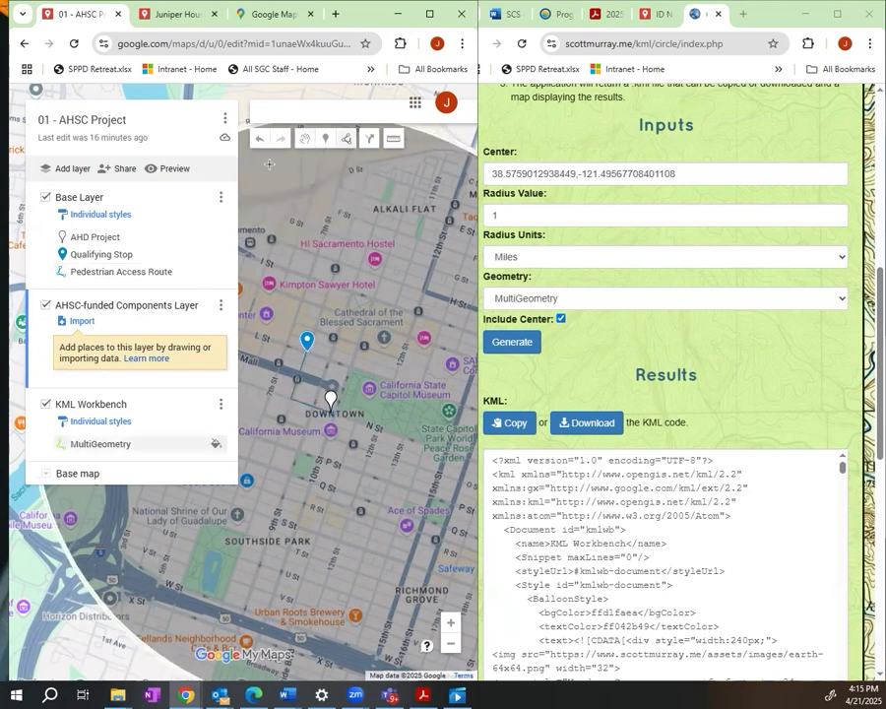
{"action": "left_click", "coordinate": [395, 233]}
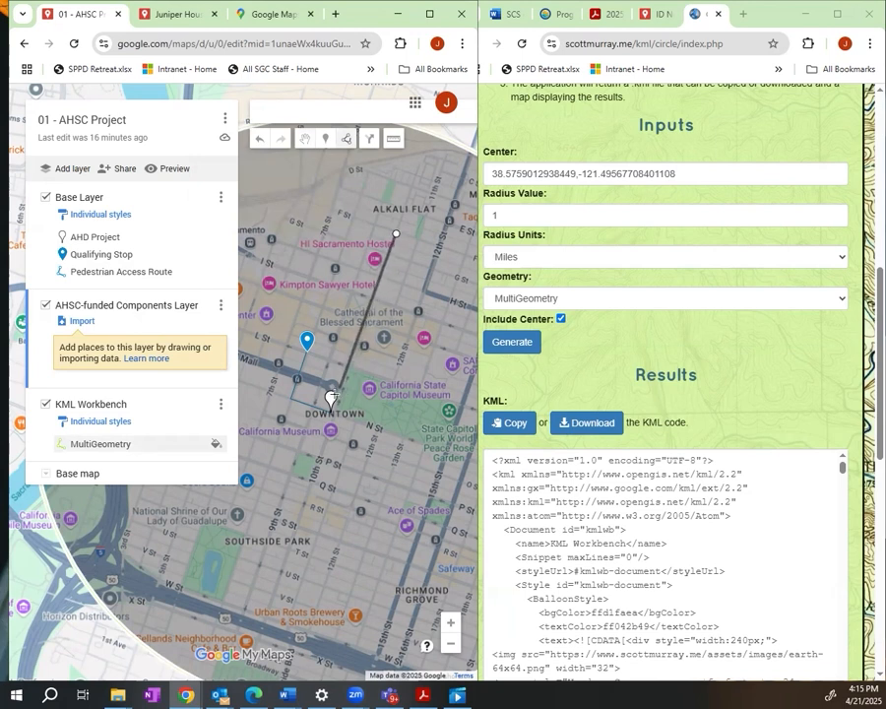
{"action": "left_click", "coordinate": [311, 482]}
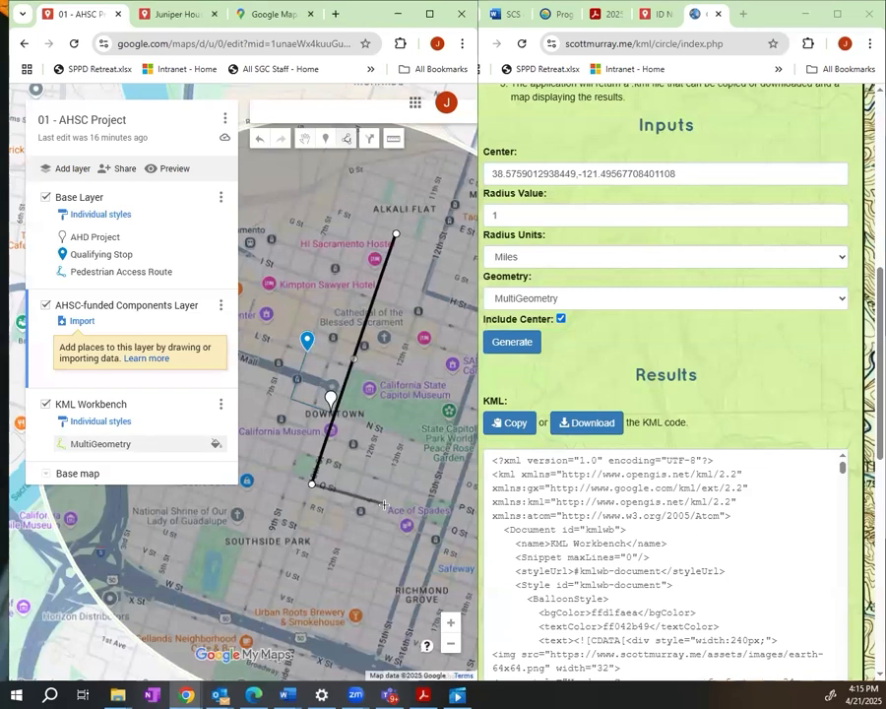
{"action": "left_click", "coordinate": [444, 529]}
{"action": "left_click", "coordinate": [444, 531]}
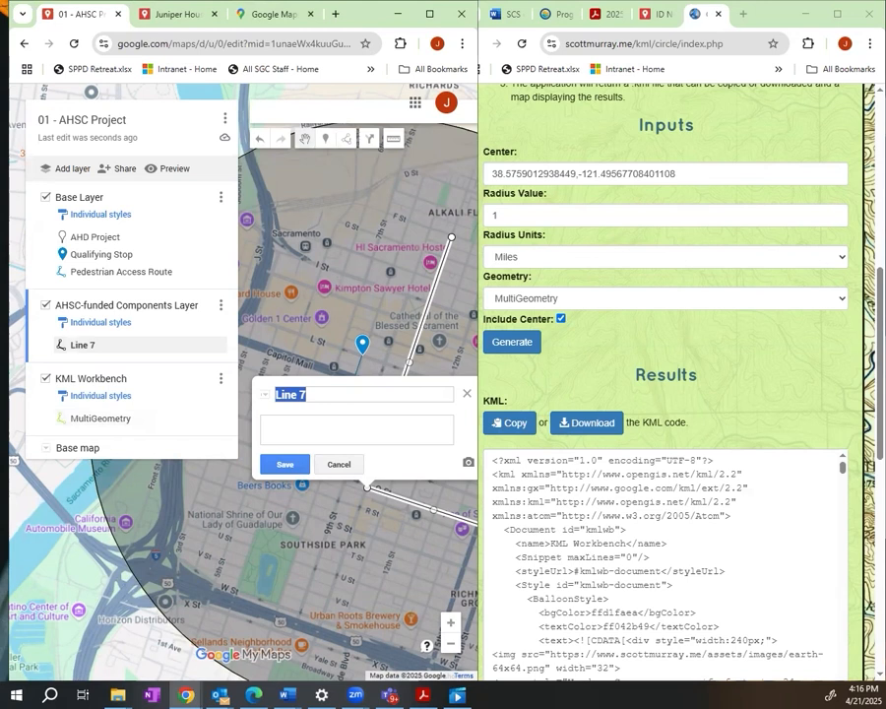
Step: Name the new line Bikeway on 10th Street, describe it as "Class I, in GHG calculator" and save it
{"action": "left_click_drag", "start_coordinate": [312, 398], "coordinate": [271, 395]}
{"action": "type", "text": "Bike"}
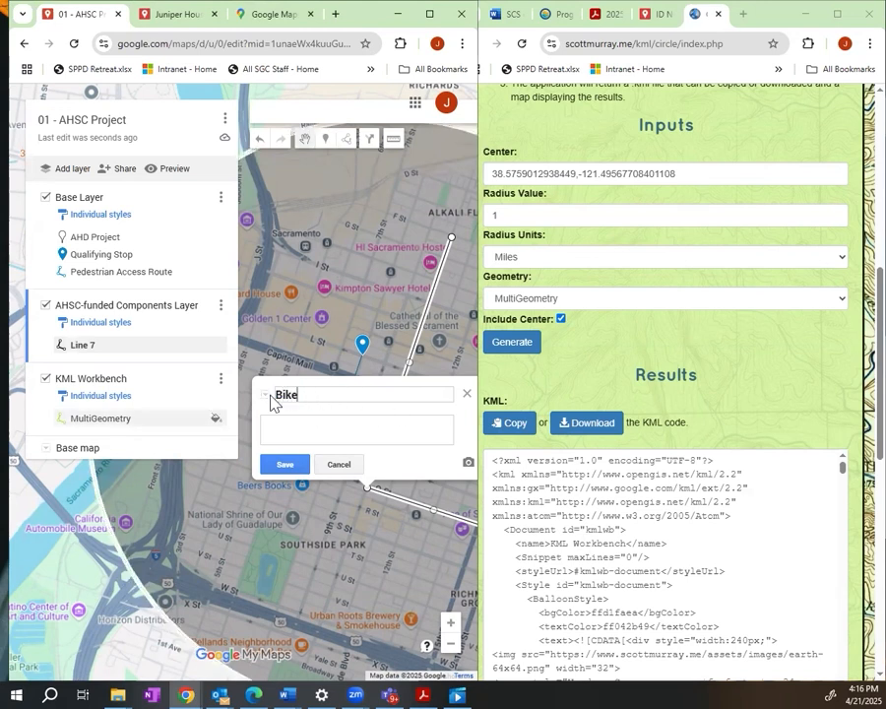
{"action": "type", "text": "way on 10th Street"}
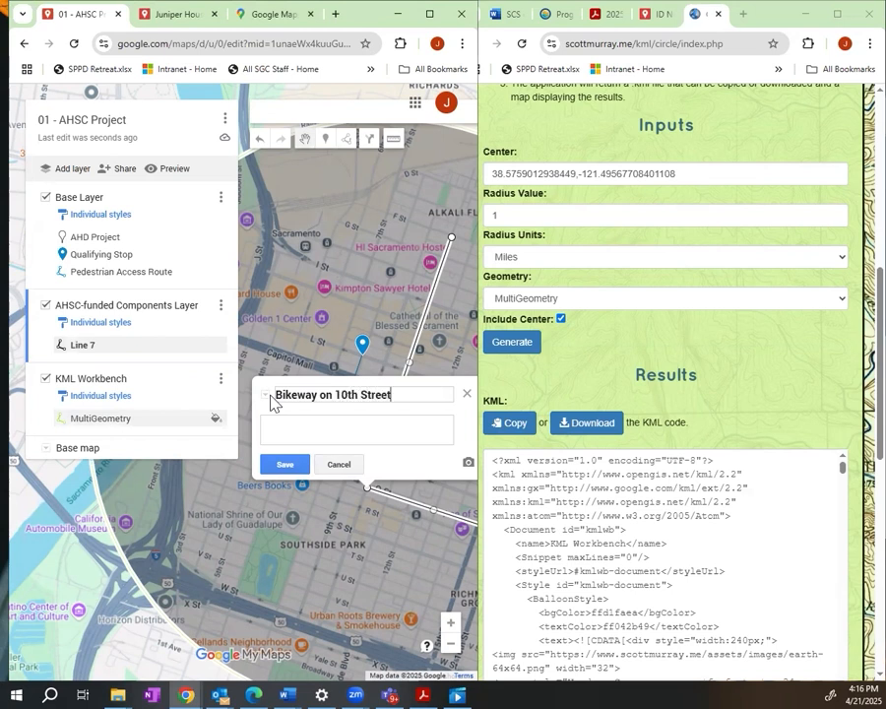
{"action": "left_click", "coordinate": [294, 423]}
{"action": "type", "text": "Class I, in GHG cal"}
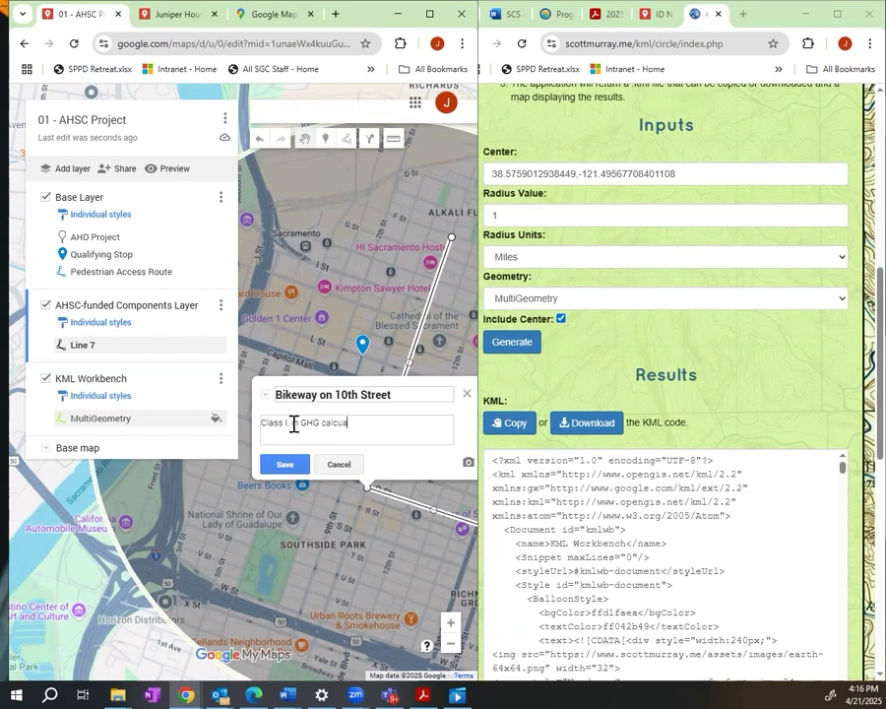
{"action": "type", "text": "culator"}
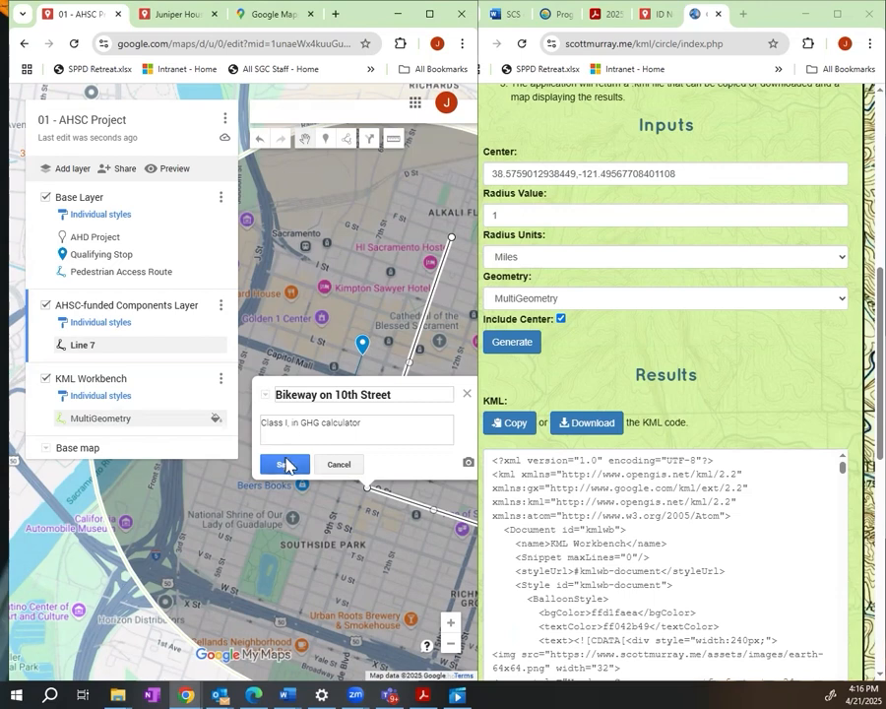
{"action": "left_click", "coordinate": [285, 463]}
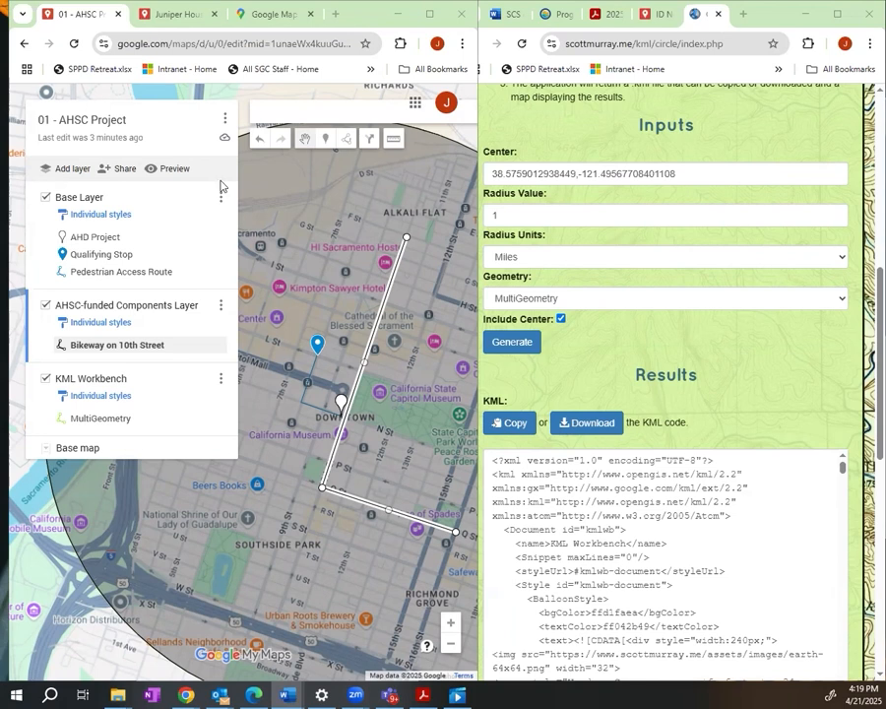
Step: Draw a straight line in the AHSC-funded Components Layer along 12th St, from north of the Capitol grounds south to near V St
{"action": "left_click_drag", "start_coordinate": [316, 213], "coordinate": [293, 196]}
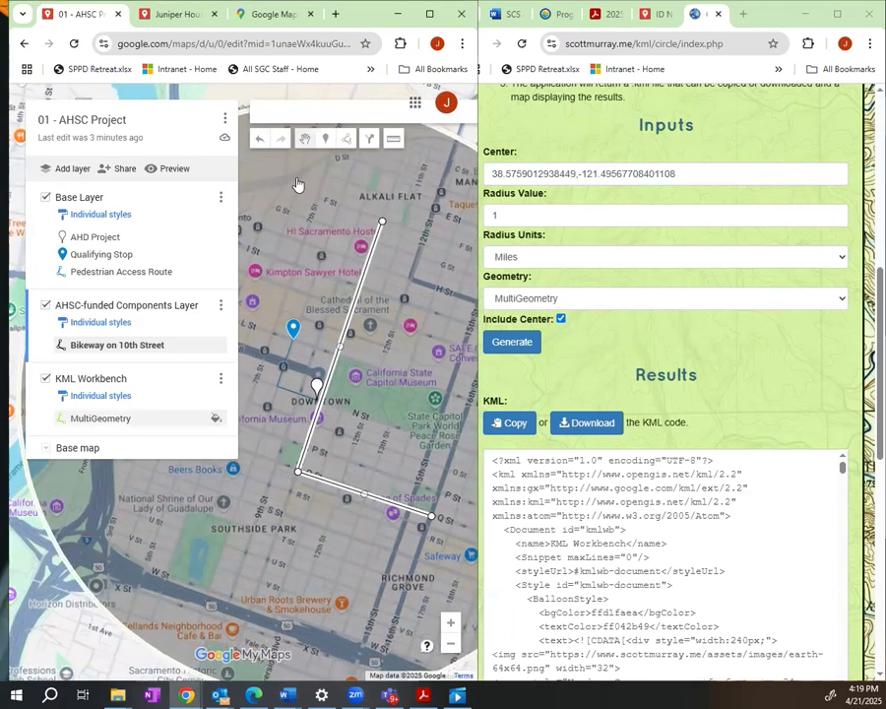
{"action": "left_click", "coordinate": [346, 139]}
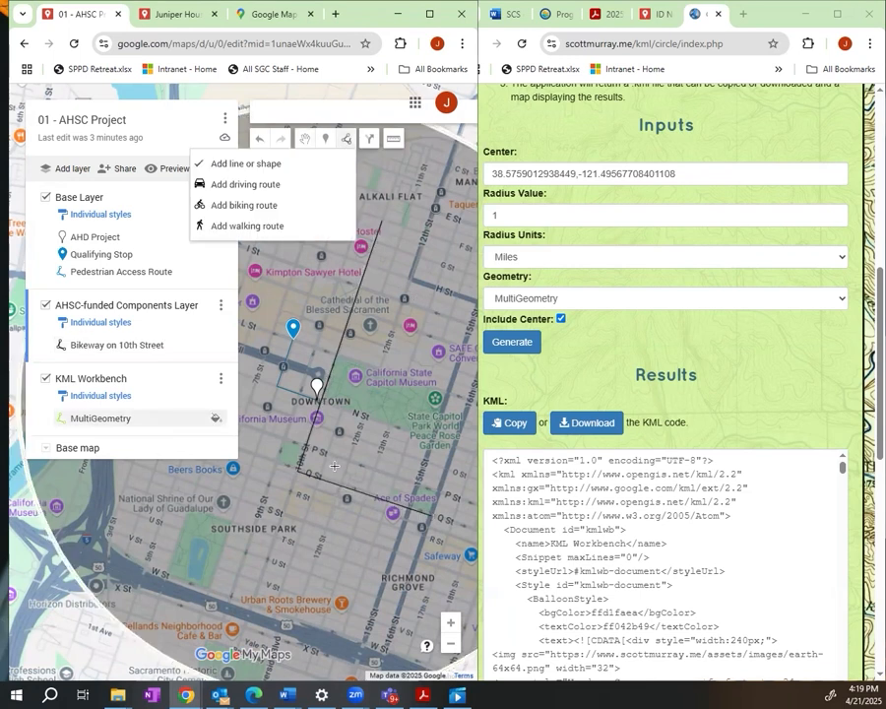
{"action": "left_click", "coordinate": [403, 301]}
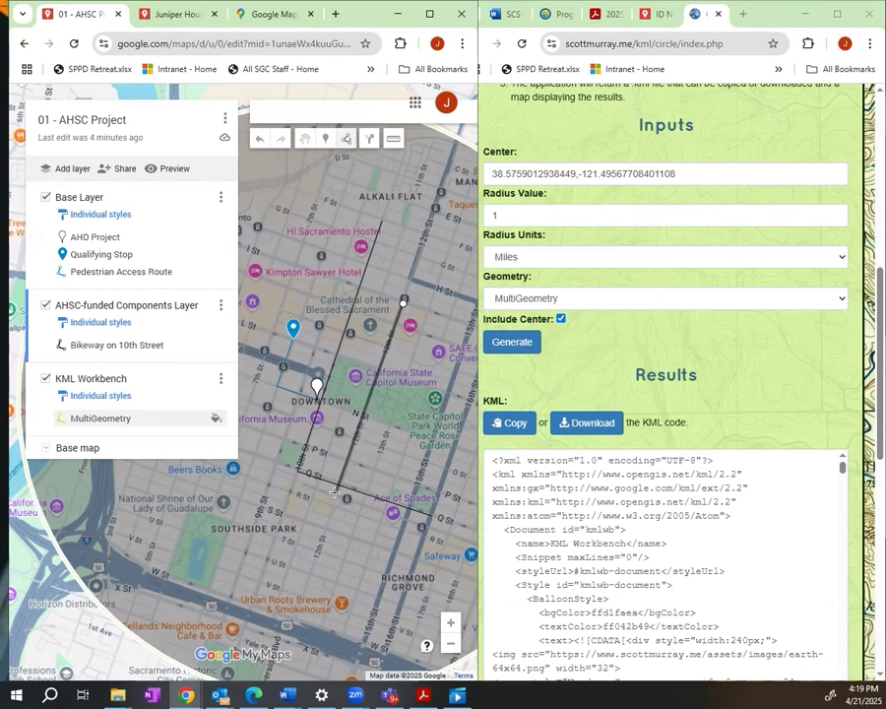
{"action": "double_click", "coordinate": [309, 572]}
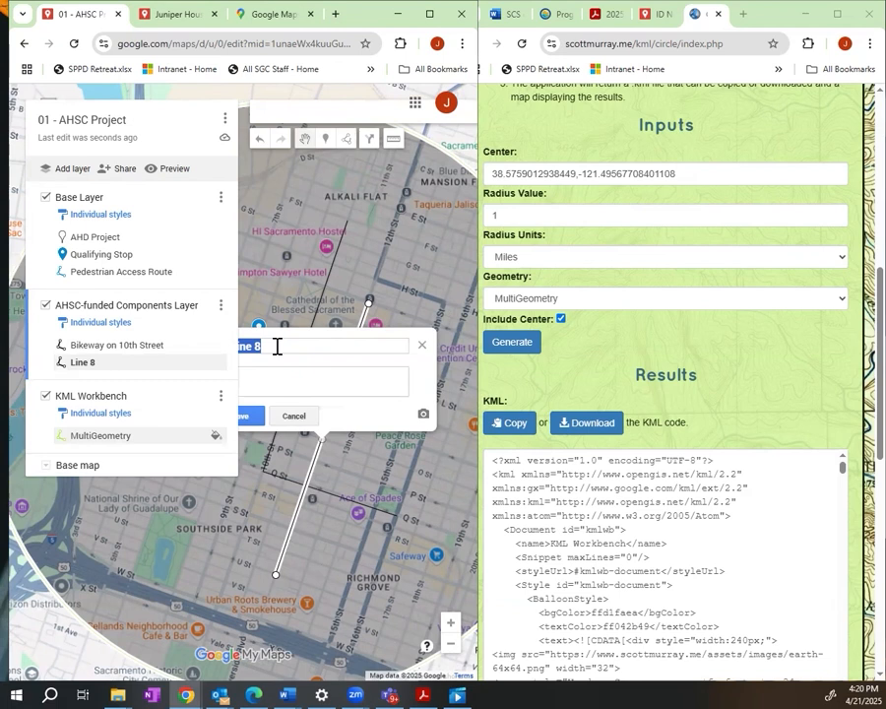
Step: Name the 12th St line "Existing Bikeway, 12th Street", save it and close its info card
{"action": "key", "text": "BackSpace"}
{"action": "type", "text": "Existing Bikeway, 12th Street"}
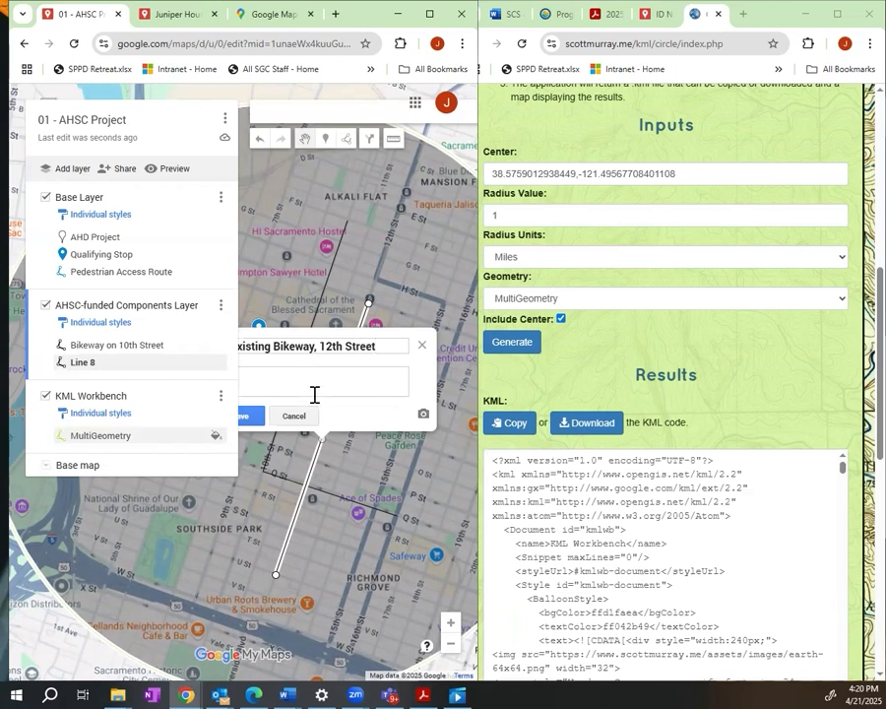
{"action": "left_click", "coordinate": [250, 418]}
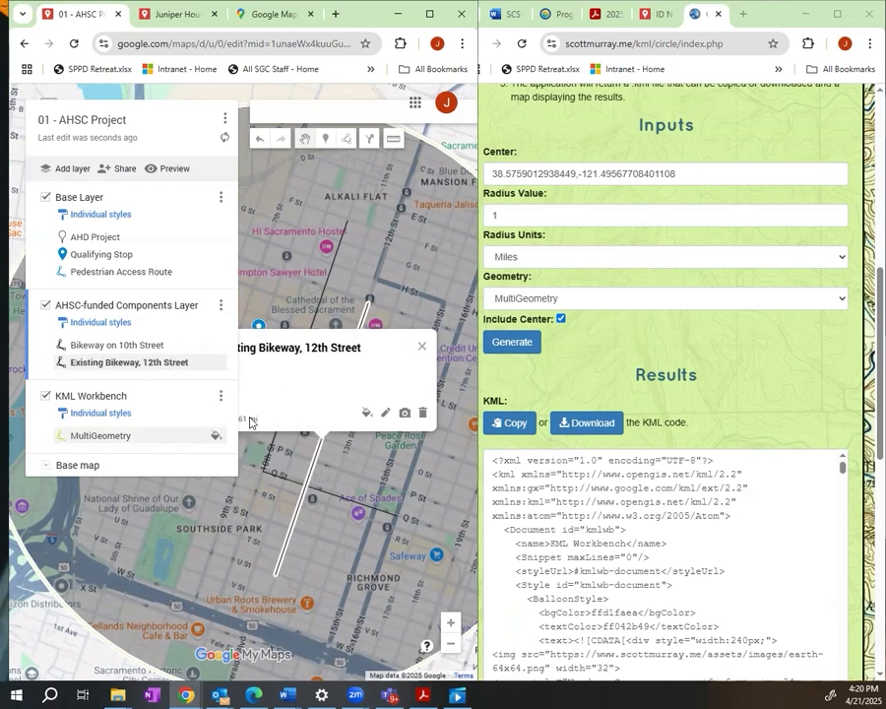
{"action": "left_click", "coordinate": [421, 346]}
{"action": "left_click_drag", "start_coordinate": [372, 468], "coordinate": [386, 466]}
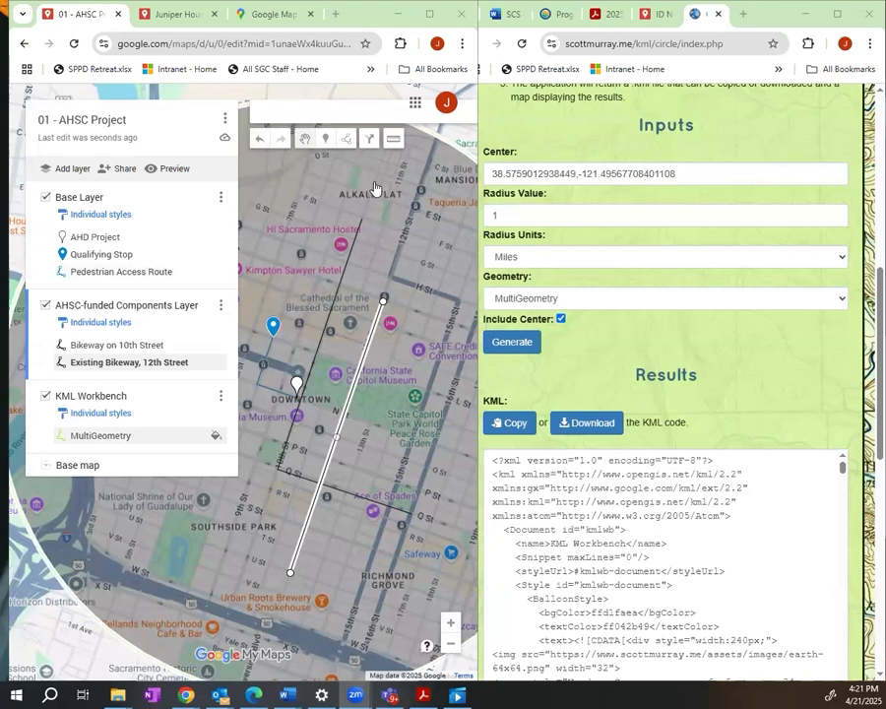
Step: Draw a straight line in the AHSC-funded Components Layer along 9th St, from about L St south to about P St
{"action": "left_click_drag", "start_coordinate": [378, 464], "coordinate": [377, 396]}
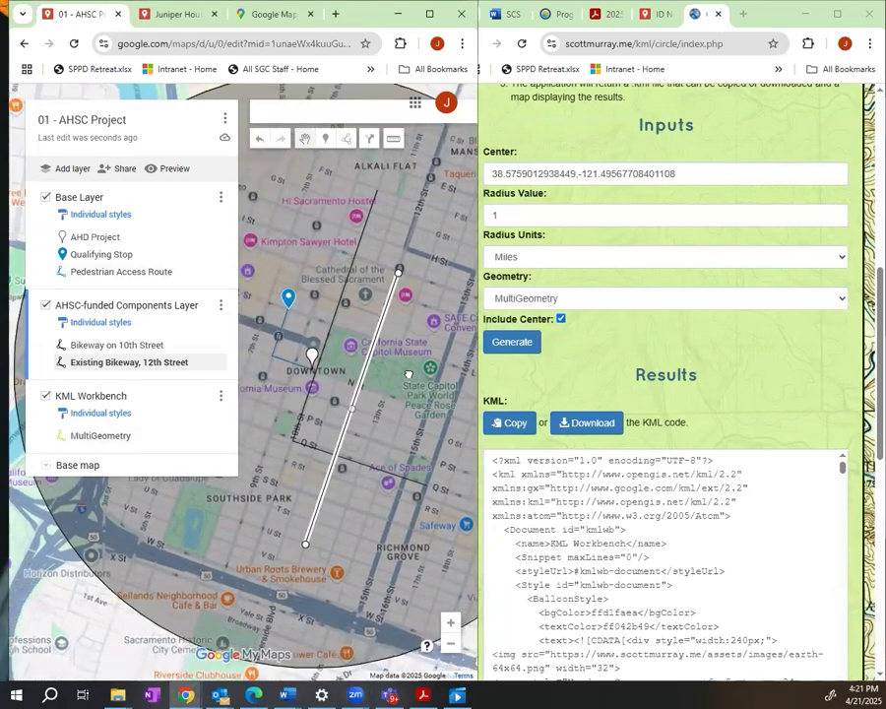
{"action": "scroll", "coordinate": [242, 384], "scroll_direction": "up", "scroll_amount": 2}
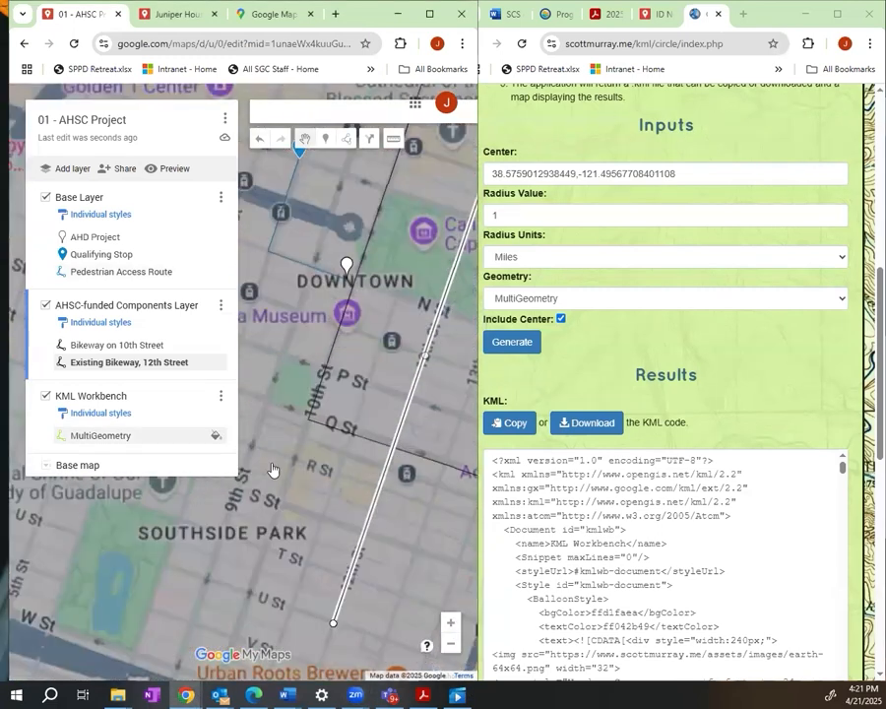
{"action": "left_click_drag", "start_coordinate": [358, 352], "coordinate": [401, 474]}
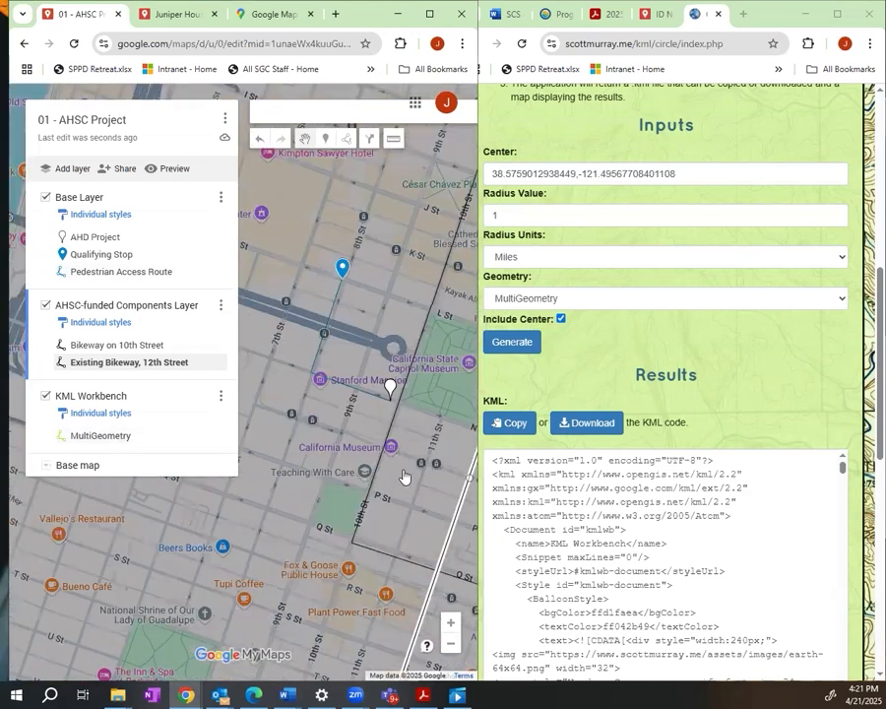
{"action": "left_click", "coordinate": [347, 139]}
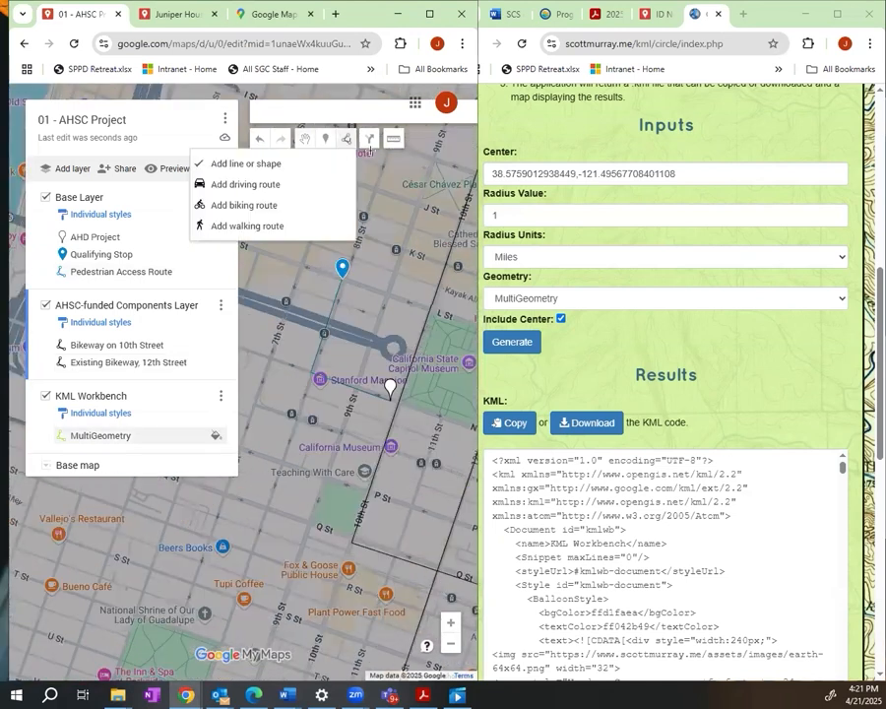
{"action": "left_click", "coordinate": [251, 173]}
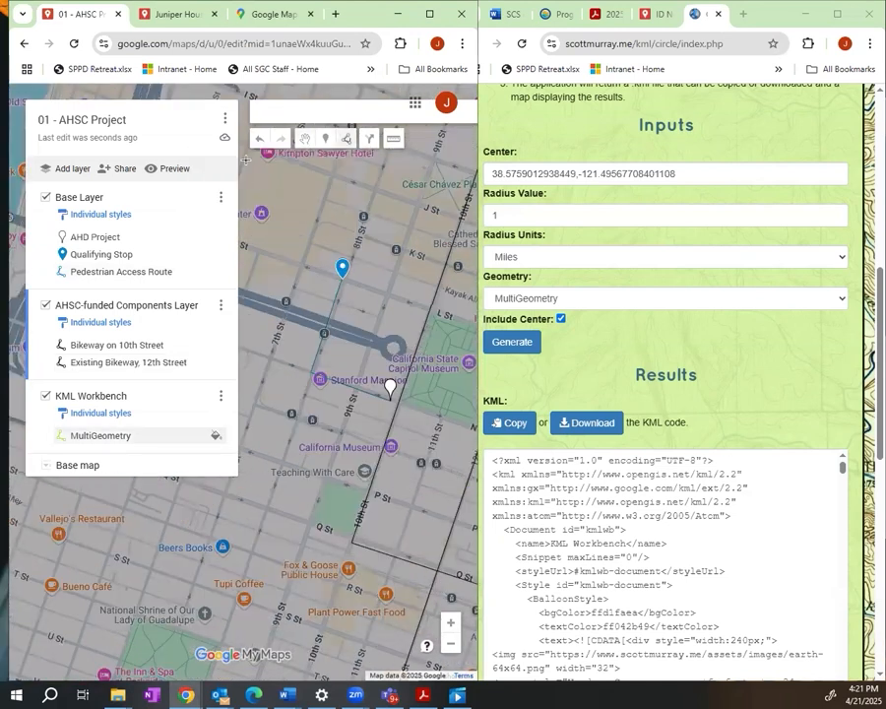
{"action": "left_click", "coordinate": [386, 295]}
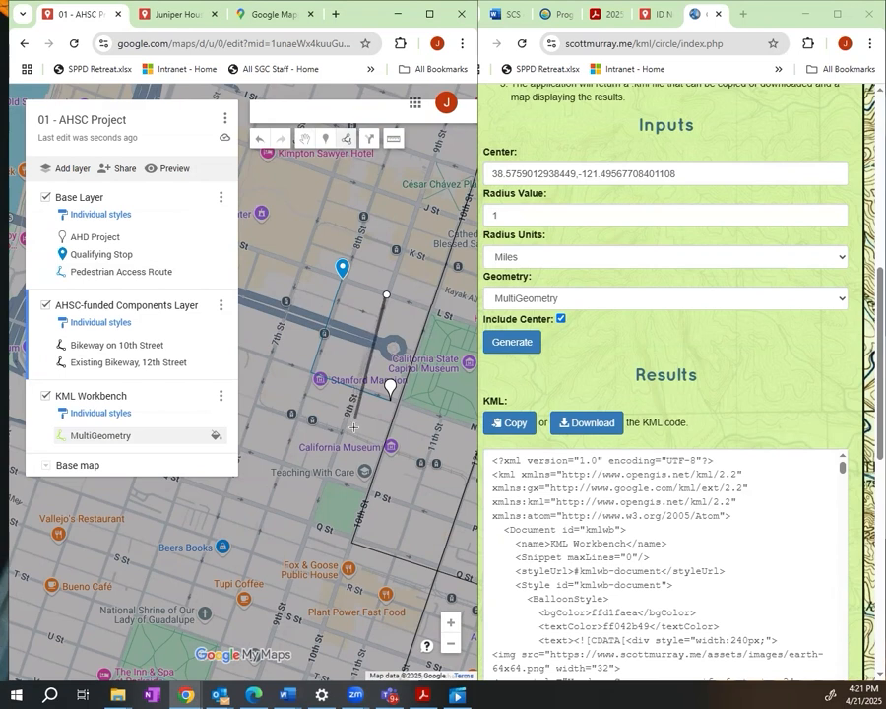
{"action": "double_click", "coordinate": [322, 480]}
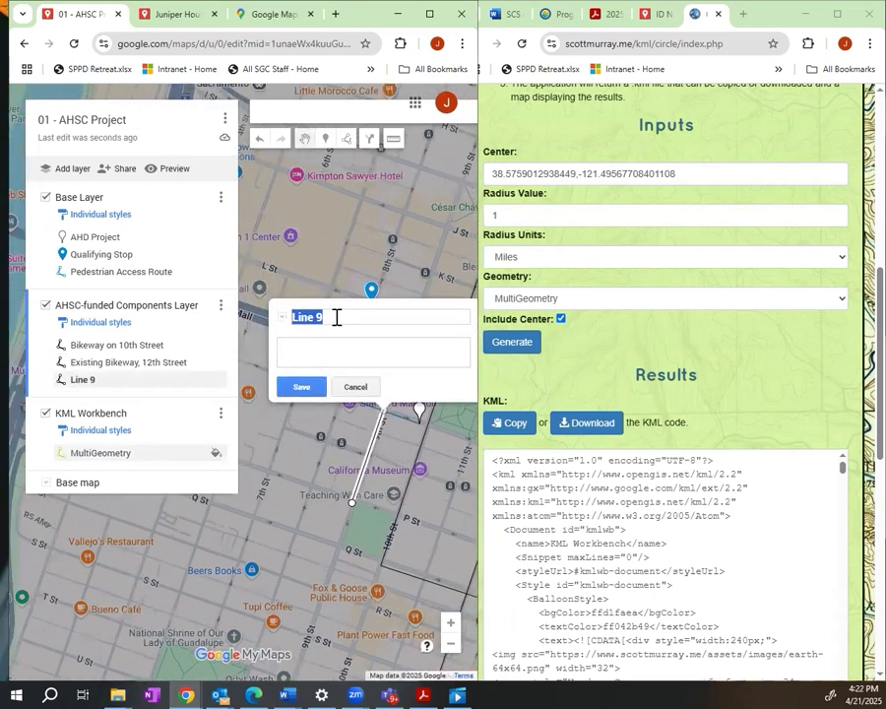
Step: Name the 9th St line "Walkway, 9th Street", describe it as "Safe and Accessible Walkway, listed in GHG calculator" and save it
{"action": "left_click", "coordinate": [334, 318]}
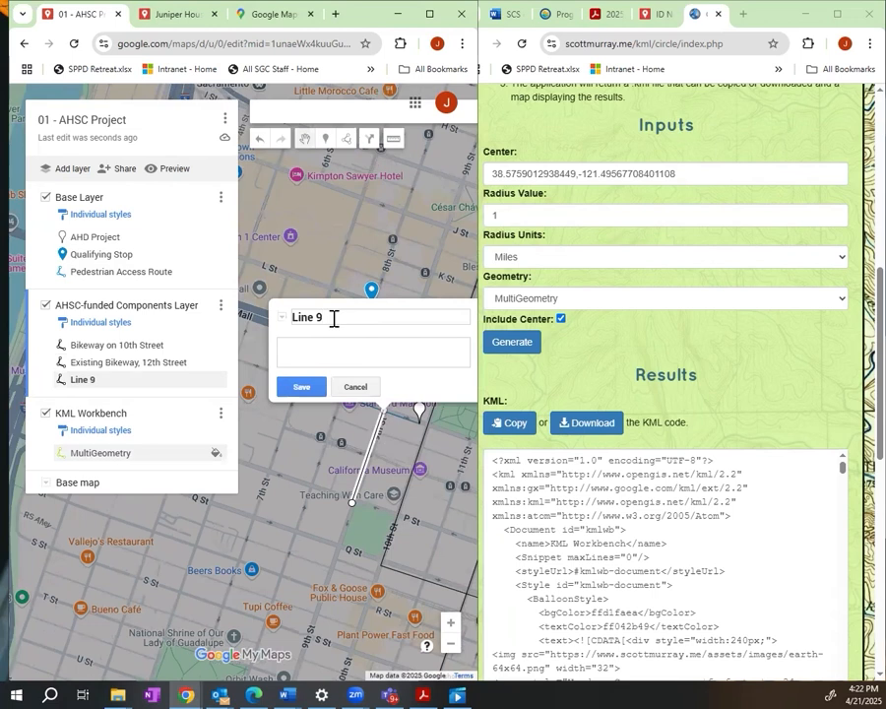
{"action": "left_click_drag", "start_coordinate": [333, 317], "coordinate": [297, 318]}
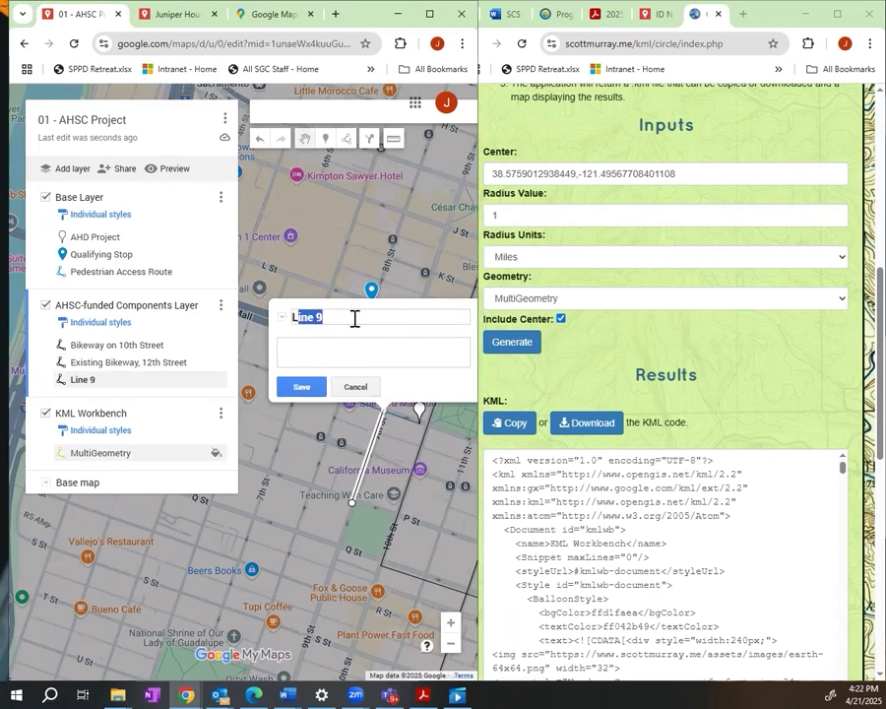
{"action": "key", "text": "BackSpace"}
{"action": "type", "text": "Walkway, 9th Street"}
{"action": "left_click", "coordinate": [346, 354]}
{"action": "type", "text": "Safe and Accessible W"}
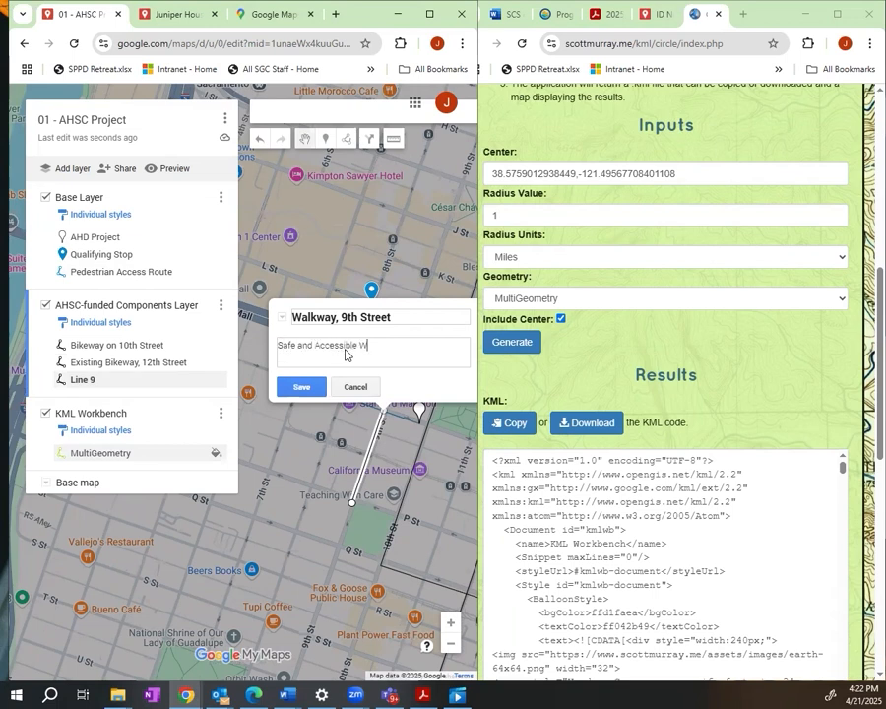
{"action": "type", "text": "alkway, listed in GHG calculator"}
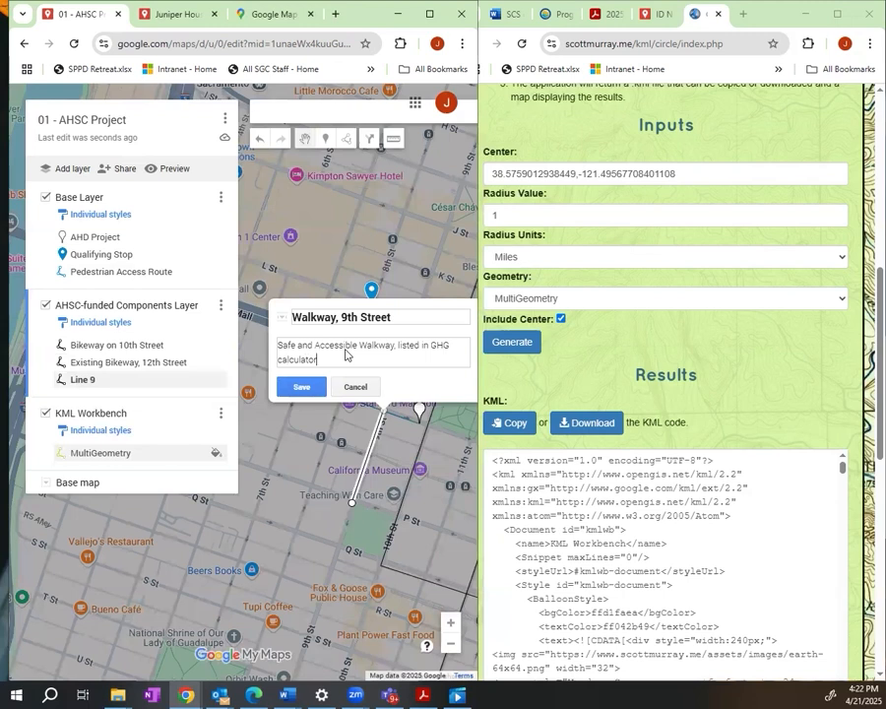
{"action": "left_click", "coordinate": [302, 386]}
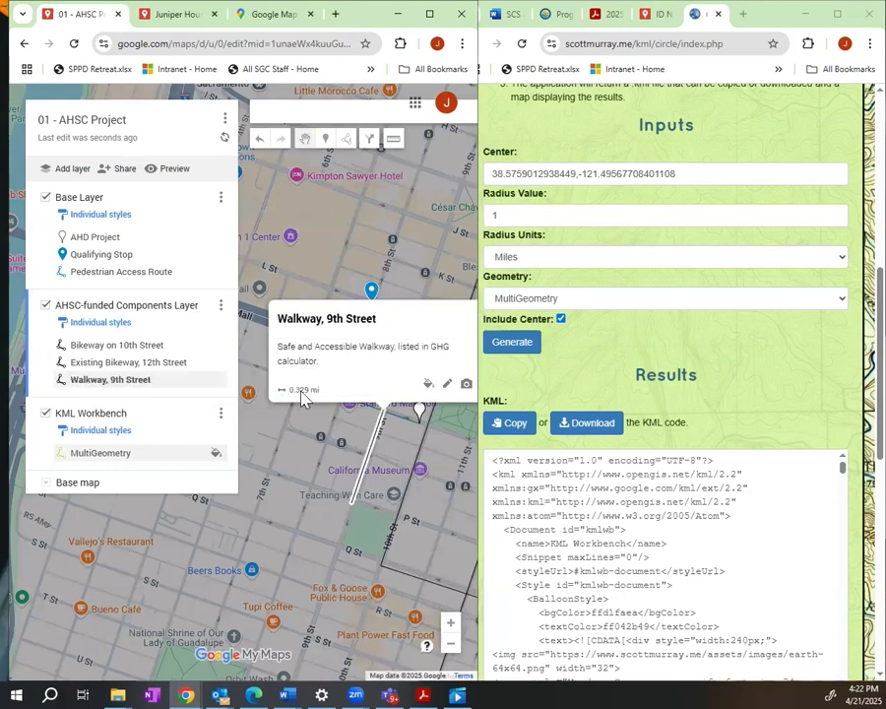
{"action": "left_click", "coordinate": [421, 316]}
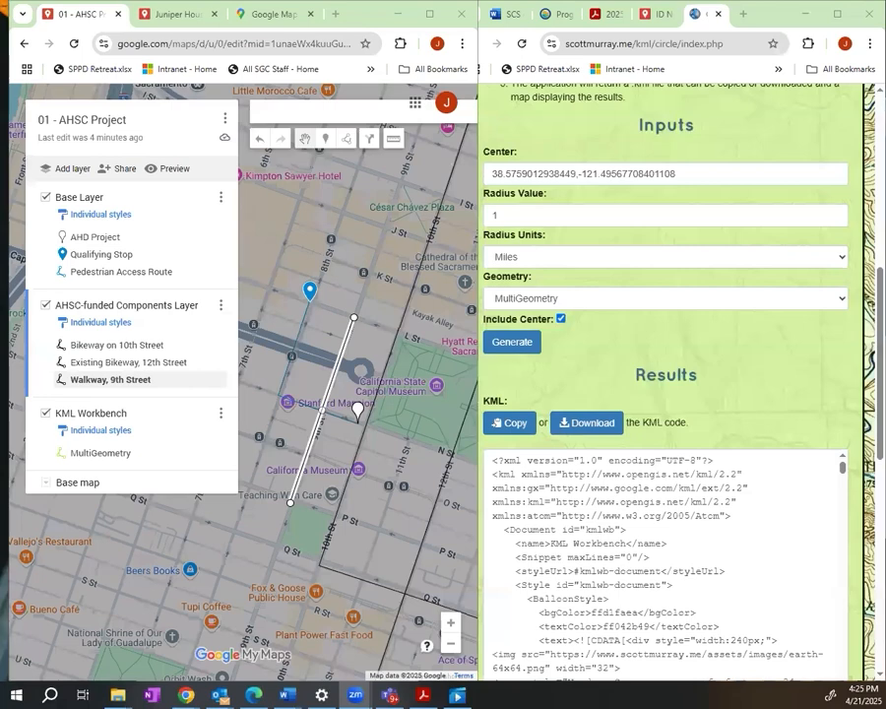
Step: Draw a straight line in the AHSC-funded Components Layer along P St, from about 6th St east to 10th St
{"action": "left_click_drag", "start_coordinate": [230, 559], "coordinate": [246, 527]}
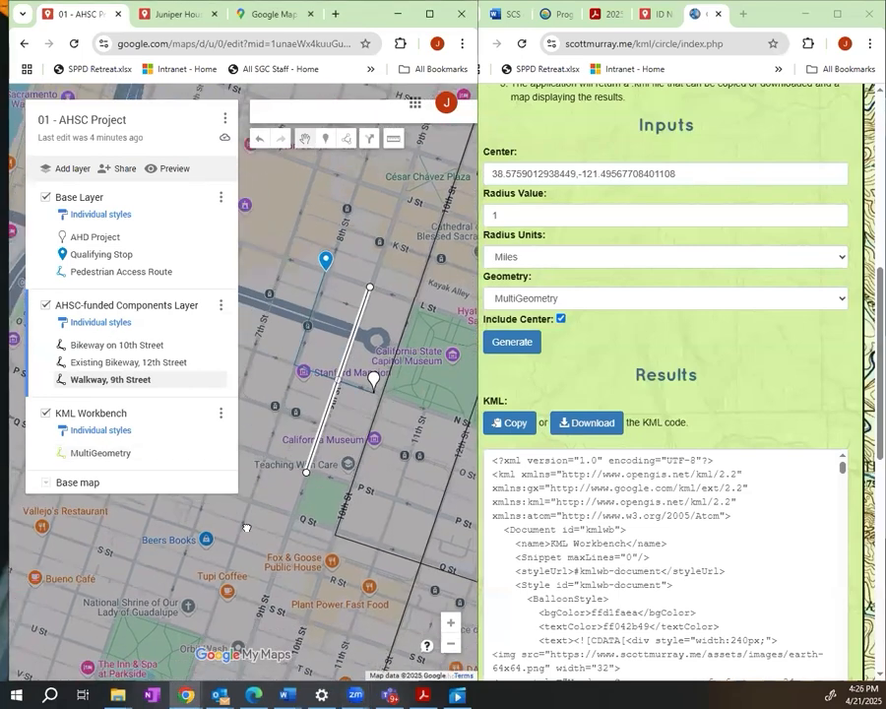
{"action": "left_click", "coordinate": [451, 644]}
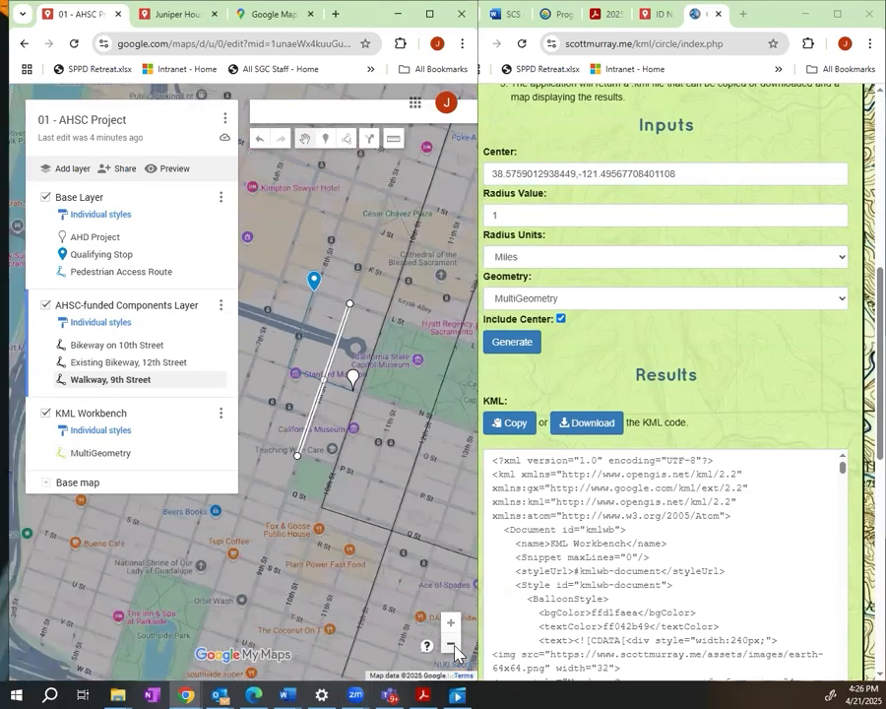
{"action": "left_click_drag", "start_coordinate": [277, 499], "coordinate": [331, 538]}
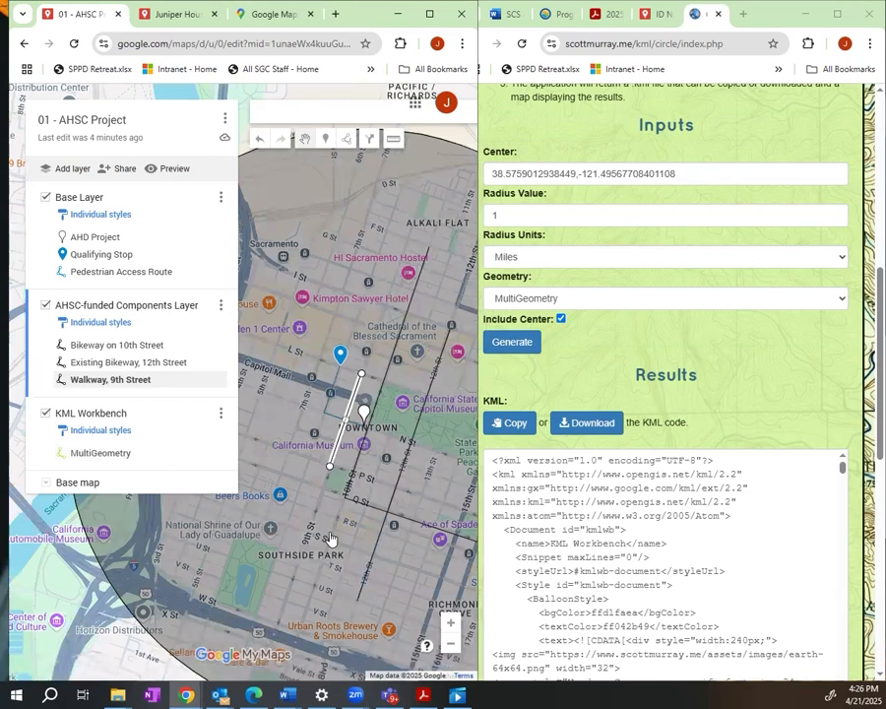
{"action": "left_click", "coordinate": [344, 141]}
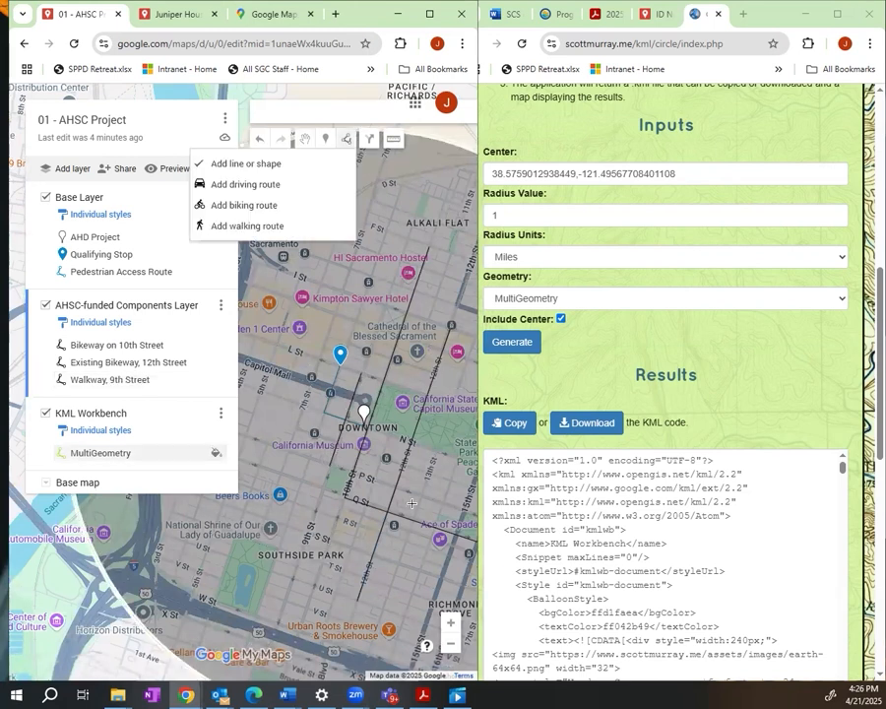
{"action": "left_click", "coordinate": [268, 443]}
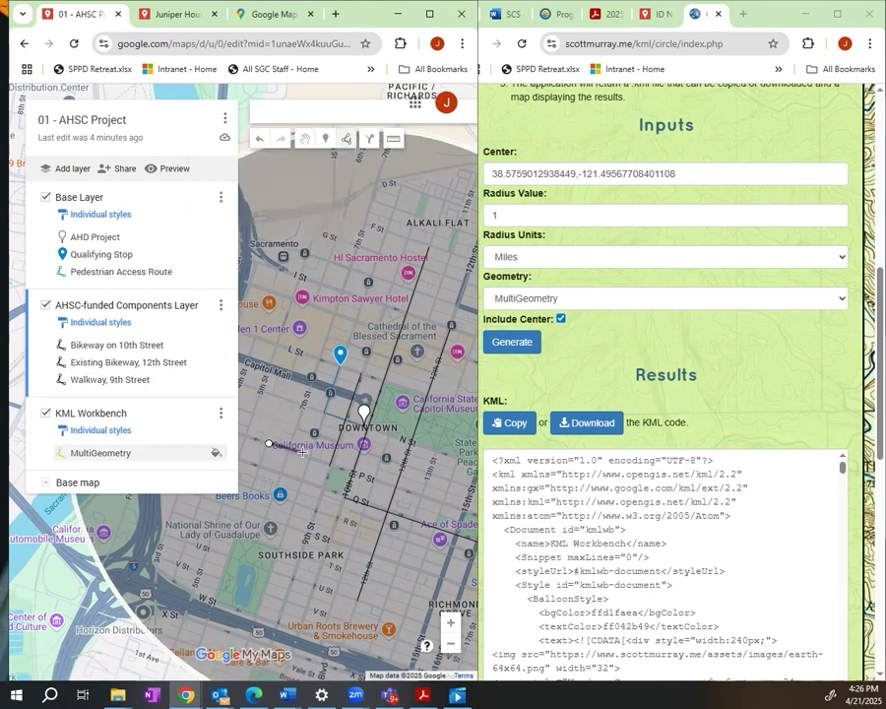
{"action": "double_click", "coordinate": [354, 473]}
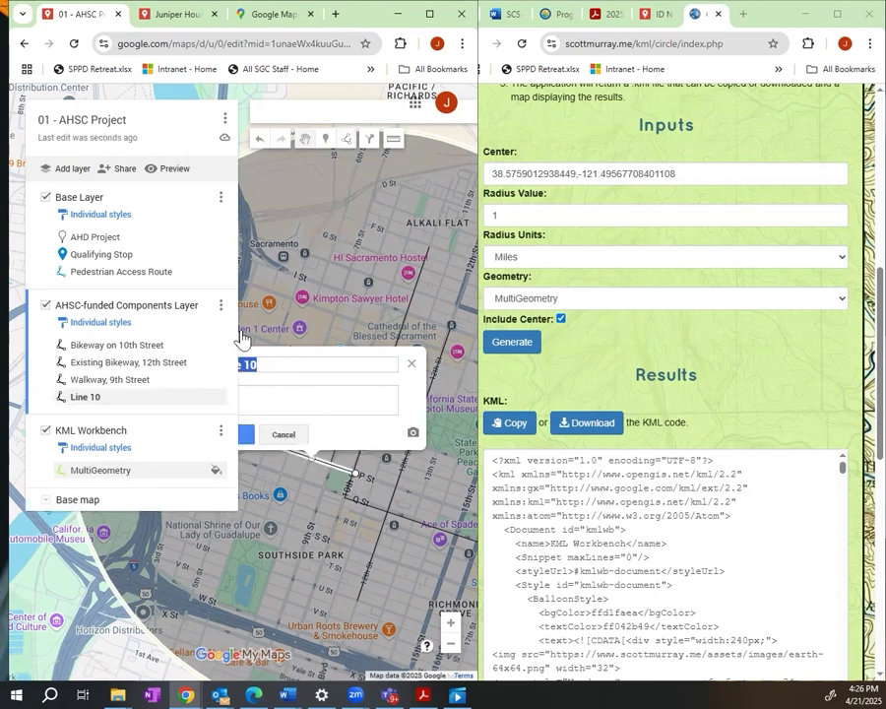
Step: Name the P St line "New Pedestrian Facility", describe it as "Listed in GHG Calculator" and save it
{"action": "key", "text": "BackSpace"}
{"action": "type", "text": "Ped"}
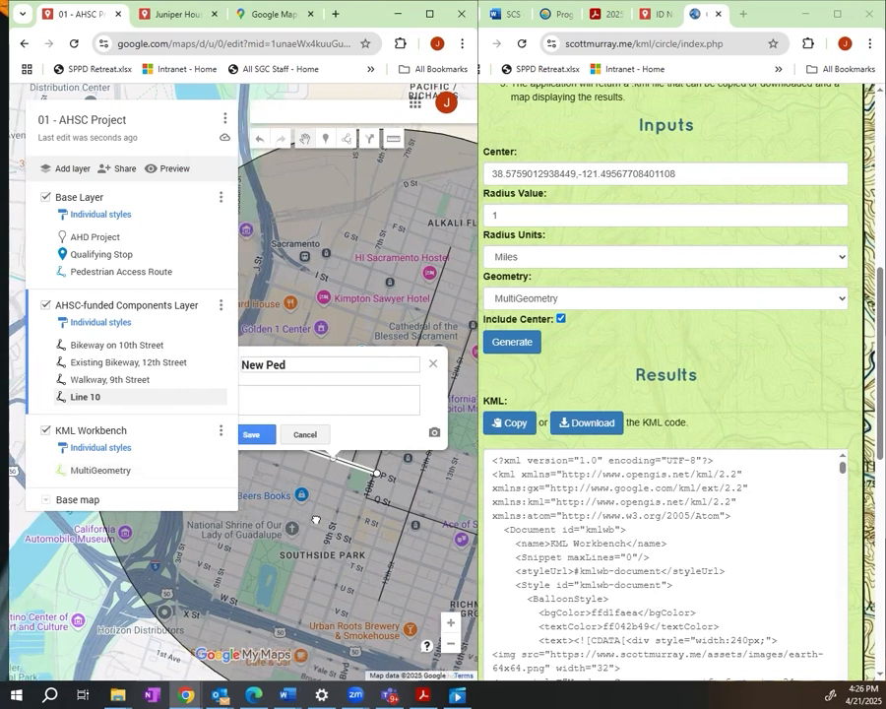
{"action": "type", "text": "estrian Facility"}
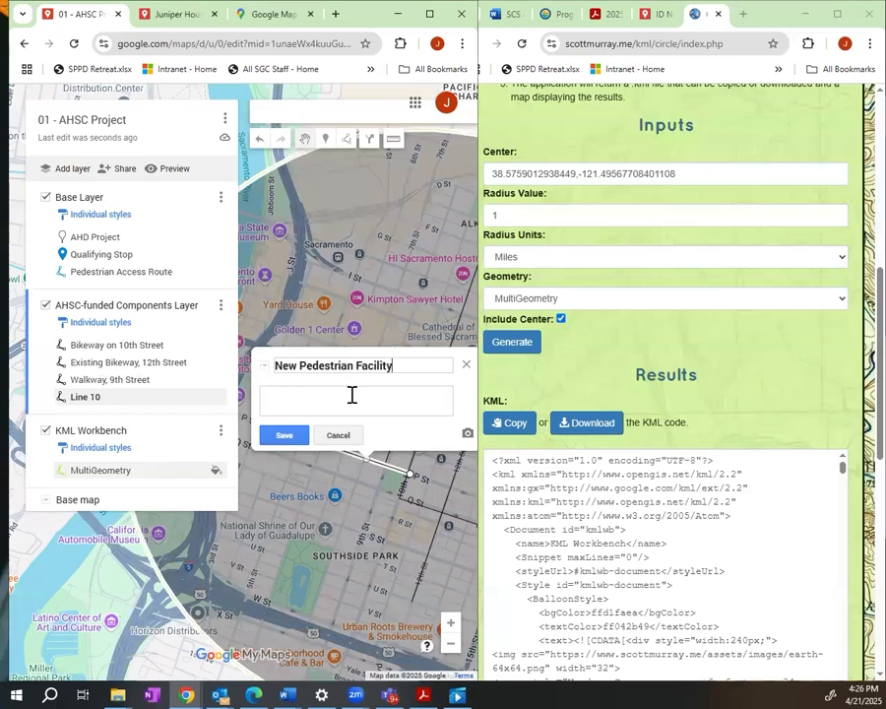
{"action": "left_click", "coordinate": [351, 394]}
{"action": "type", "text": "Listed in GHG Calculator"}
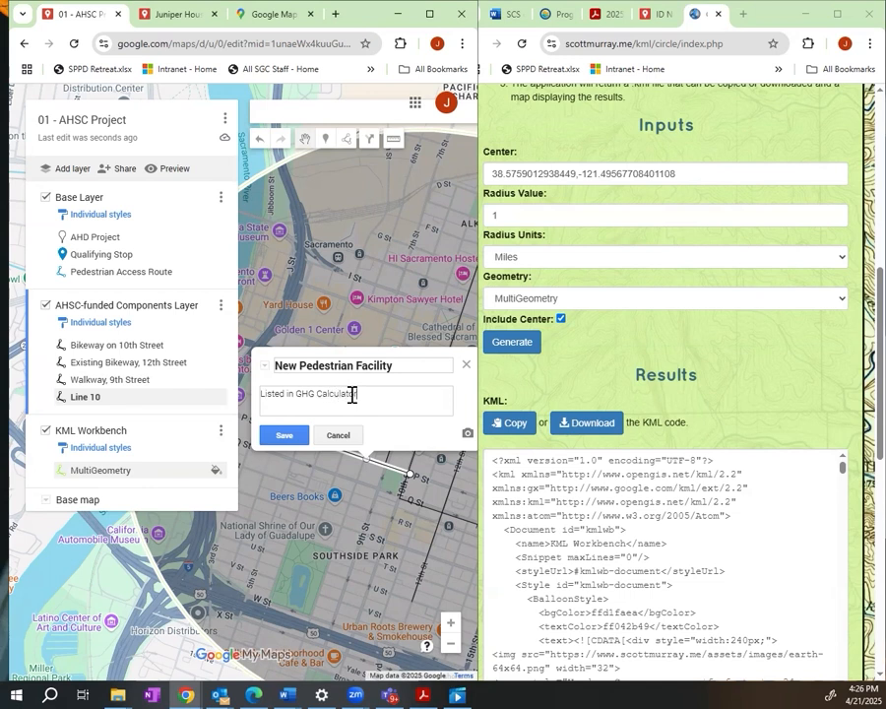
{"action": "left_click", "coordinate": [290, 437]}
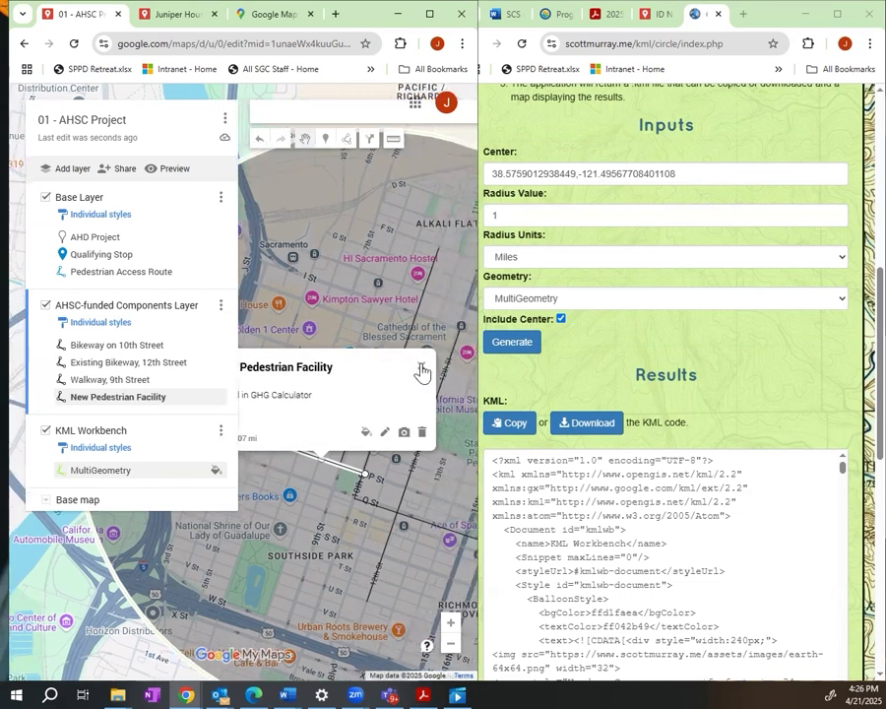
Step: Change the New Pedestrian Facility line's color to orange and close its info card
{"action": "left_click", "coordinate": [365, 431]}
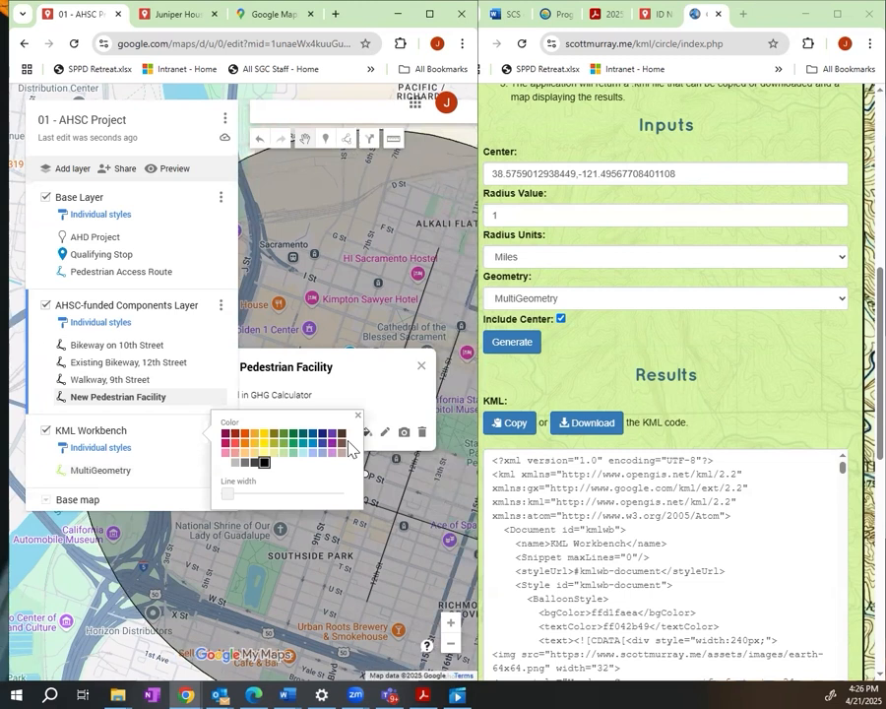
{"action": "left_click", "coordinate": [242, 447]}
{"action": "left_click", "coordinate": [363, 390]}
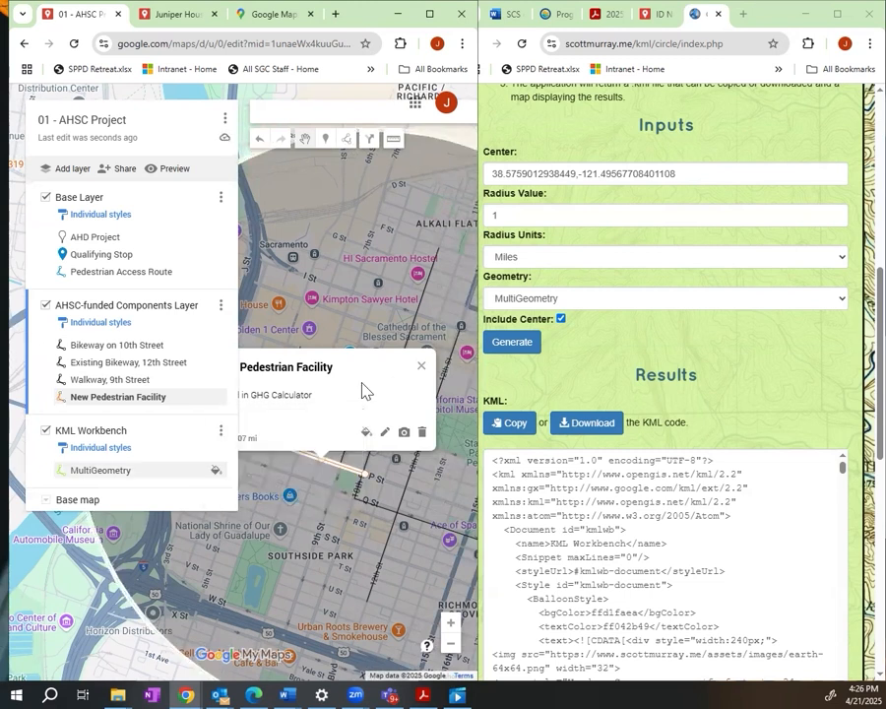
{"action": "left_click", "coordinate": [421, 365]}
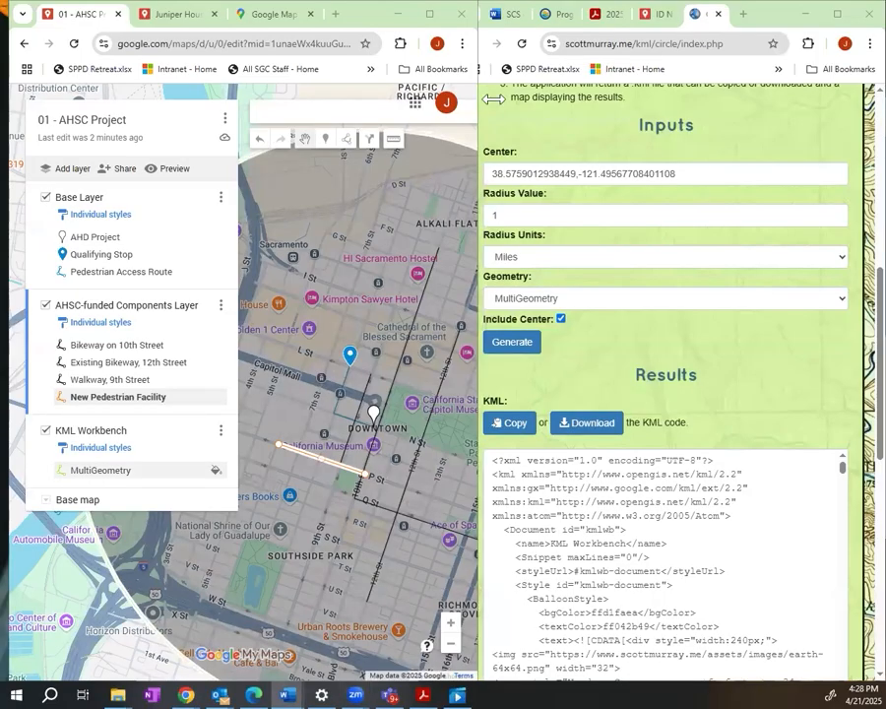
Step: Bring up the Mapping Transit Improvements section of the AHSC mapping guide PDF and widen the map window beside it
{"action": "left_click", "coordinate": [659, 17]}
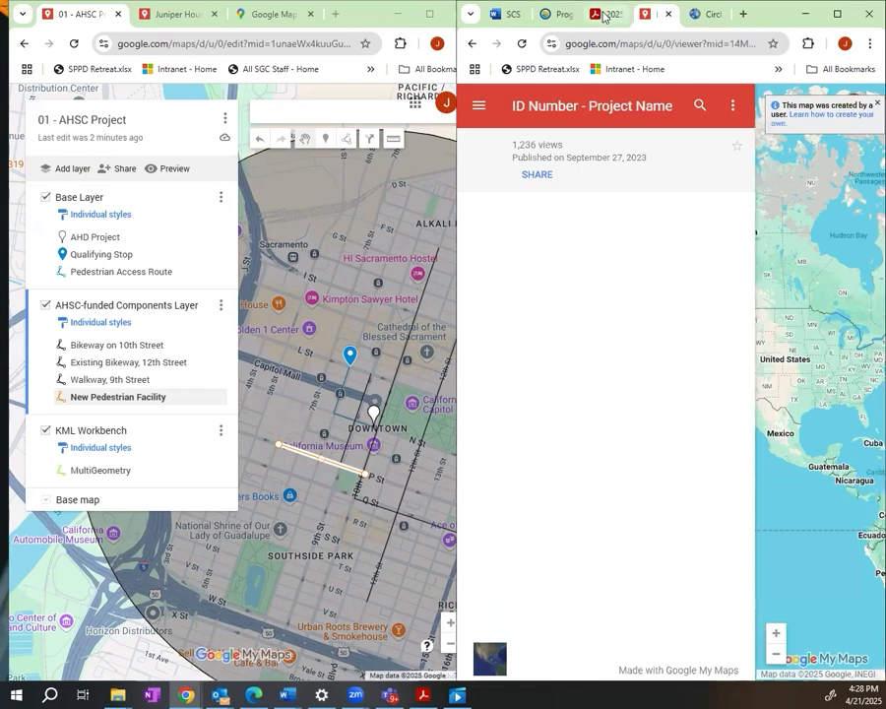
{"action": "left_click", "coordinate": [609, 17]}
{"action": "scroll", "coordinate": [619, 370], "scroll_direction": "up", "scroll_amount": 10}
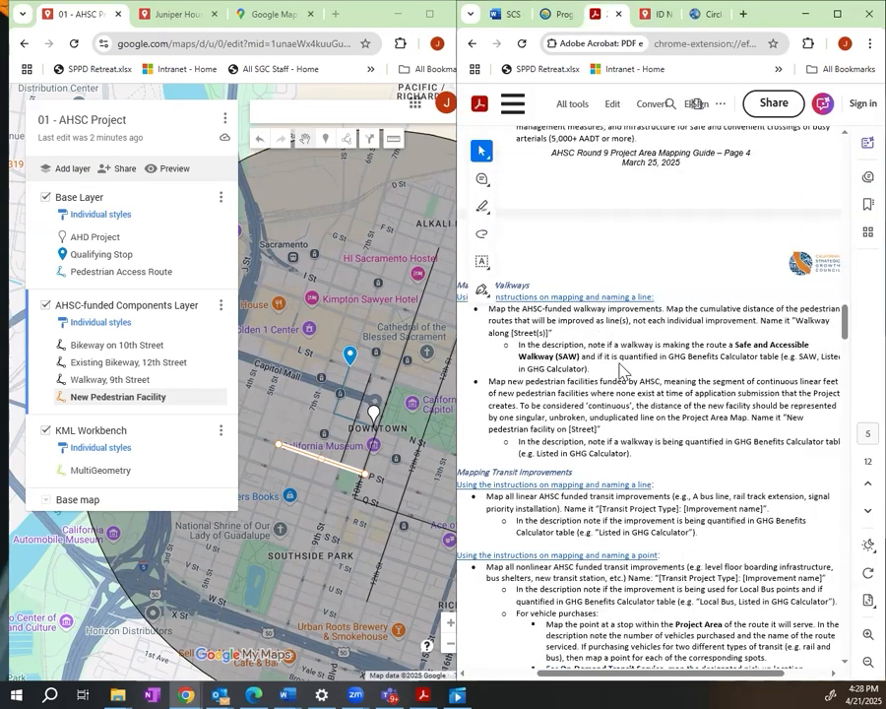
{"action": "scroll", "coordinate": [619, 370], "scroll_direction": "down", "scroll_amount": 5}
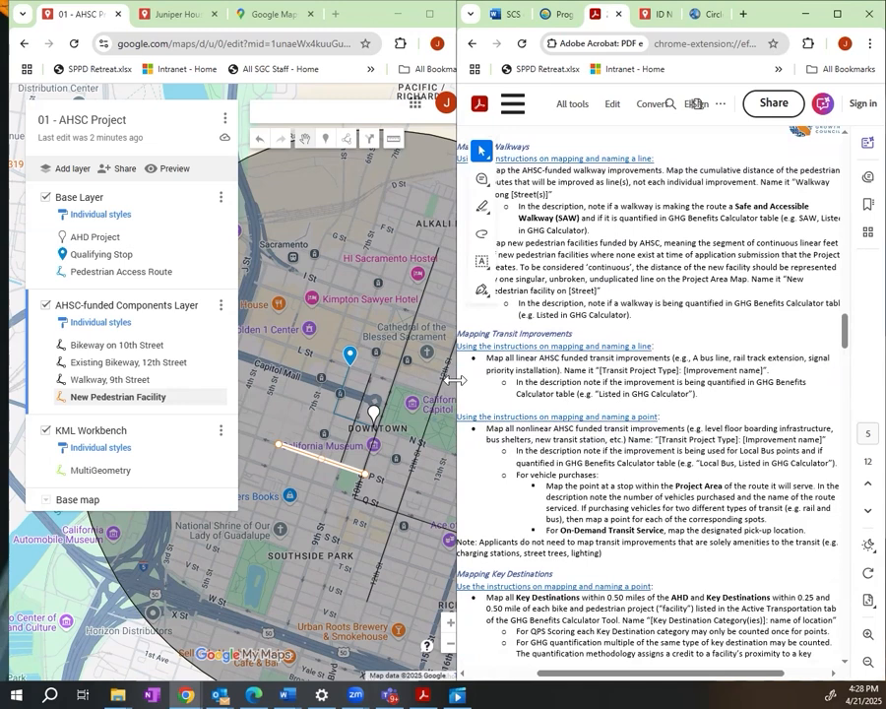
{"action": "left_click_drag", "start_coordinate": [455, 380], "coordinate": [495, 380]}
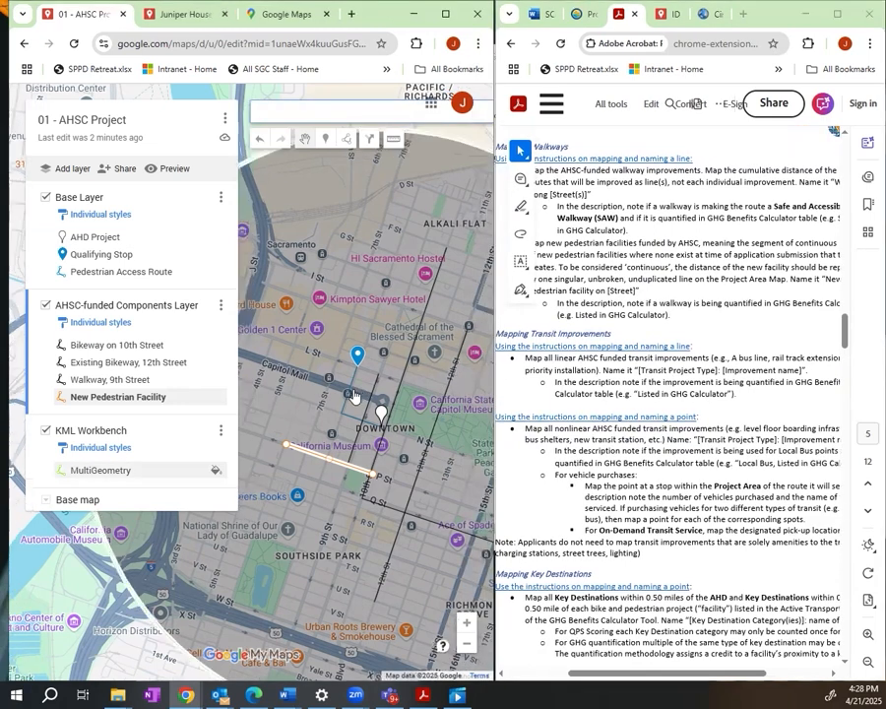
Step: Add a point on 9th St near S St, name it "Bus Shelter", describe it as "Local Bus, Listed in GHG Calculator" and save it
{"action": "left_click_drag", "start_coordinate": [317, 414], "coordinate": [320, 269]}
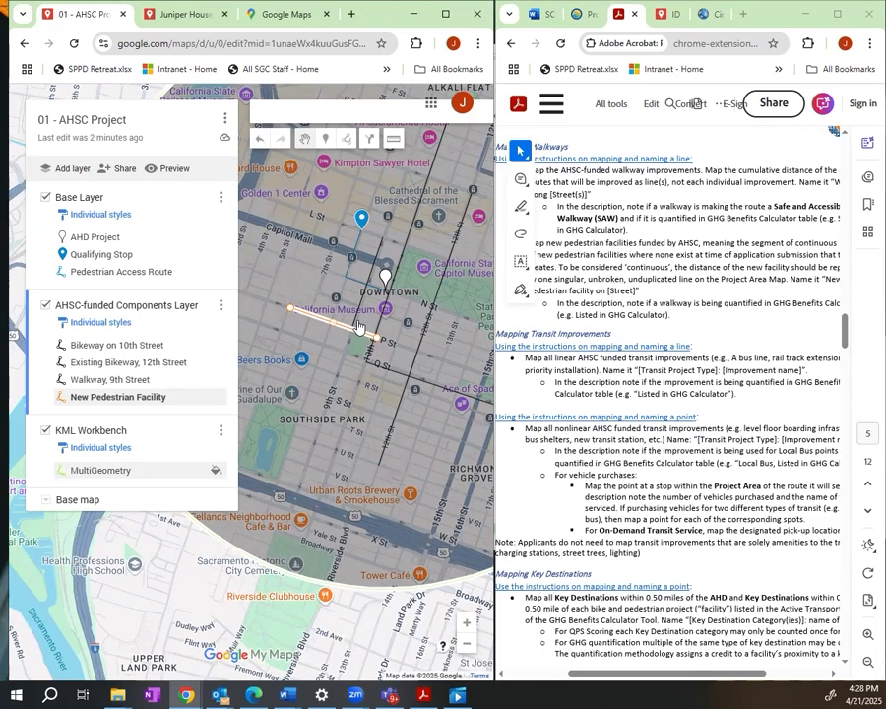
{"action": "left_click", "coordinate": [326, 138]}
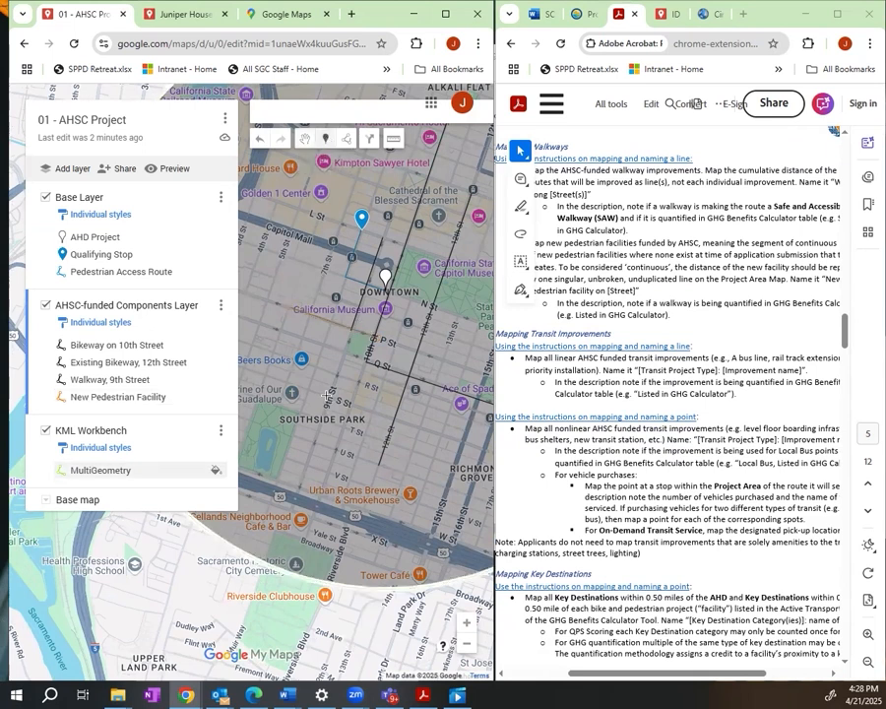
{"action": "left_click", "coordinate": [328, 396]}
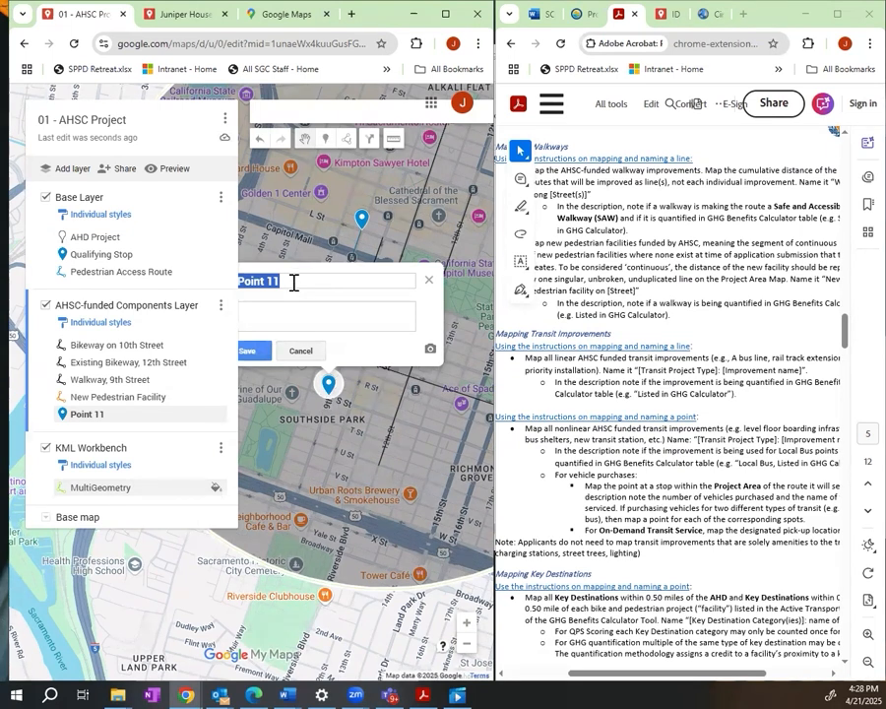
{"action": "type", "text": "er"}
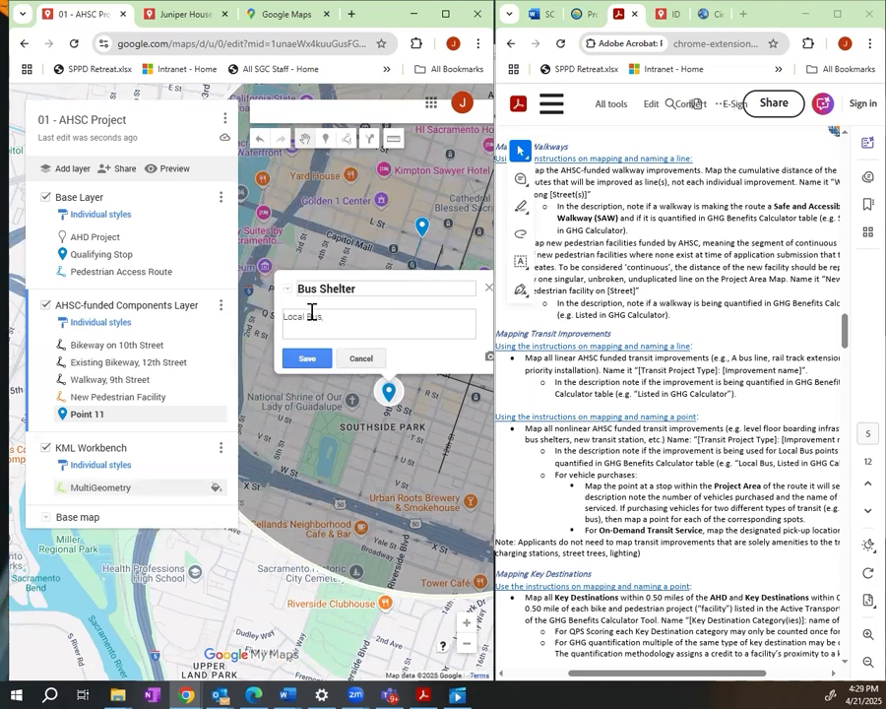
{"action": "type", "text": "GHG Calculator"}
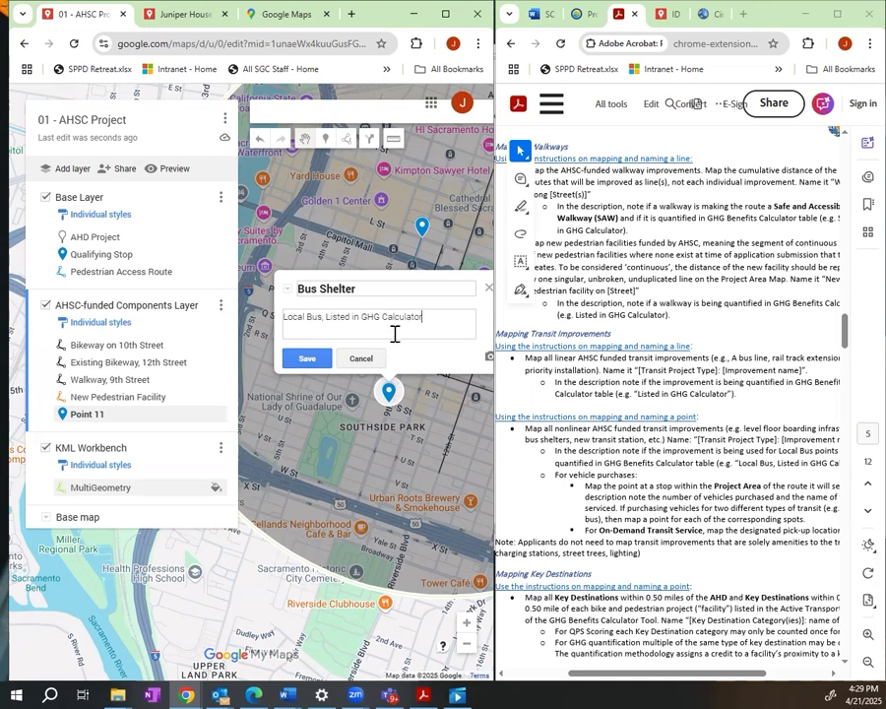
{"action": "left_click", "coordinate": [303, 360]}
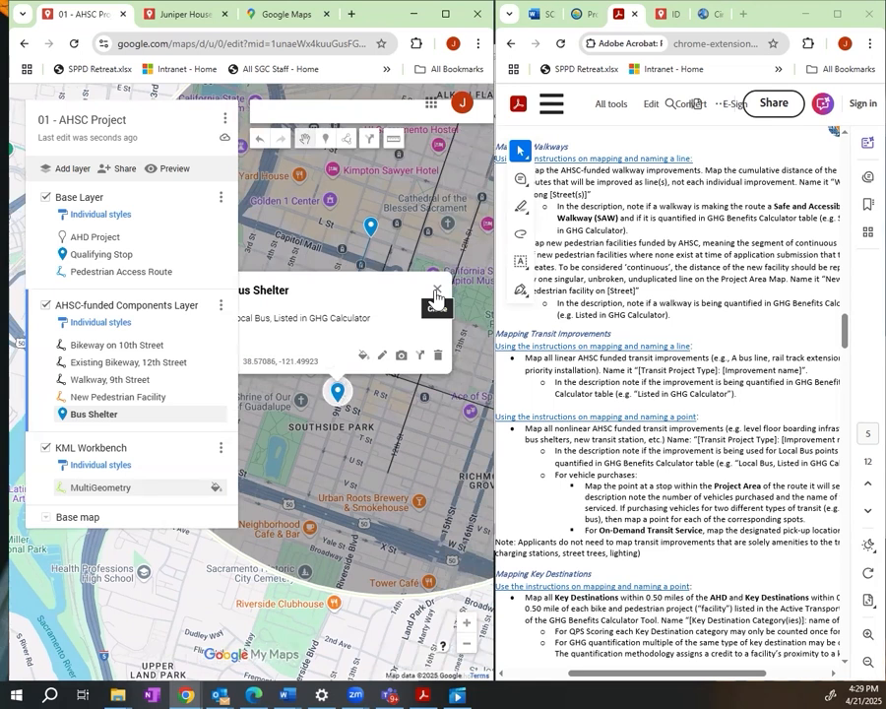
{"action": "left_click", "coordinate": [436, 292]}
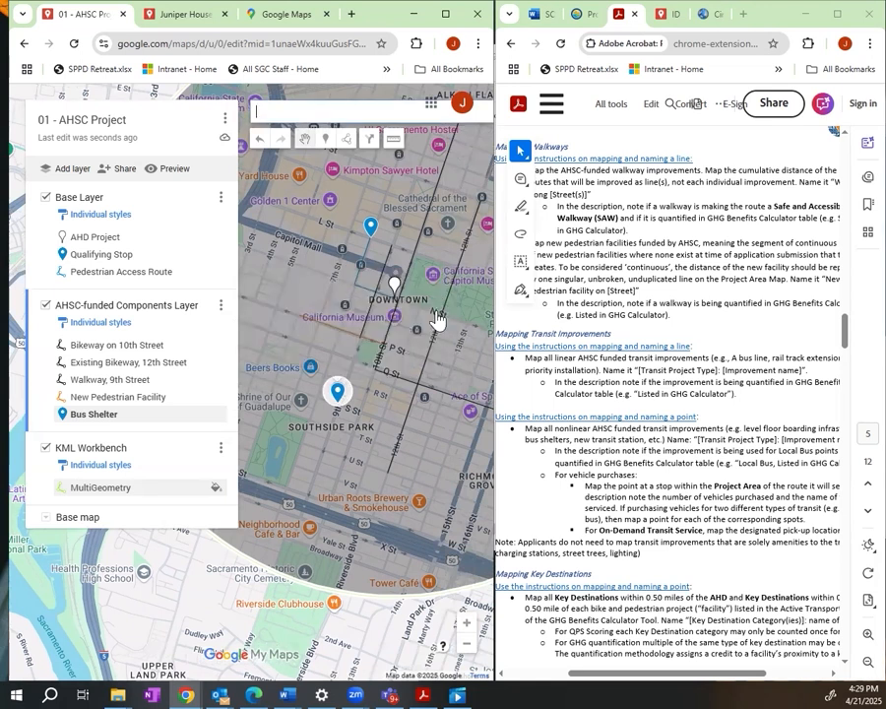
{"action": "left_click_drag", "start_coordinate": [347, 457], "coordinate": [326, 331]}
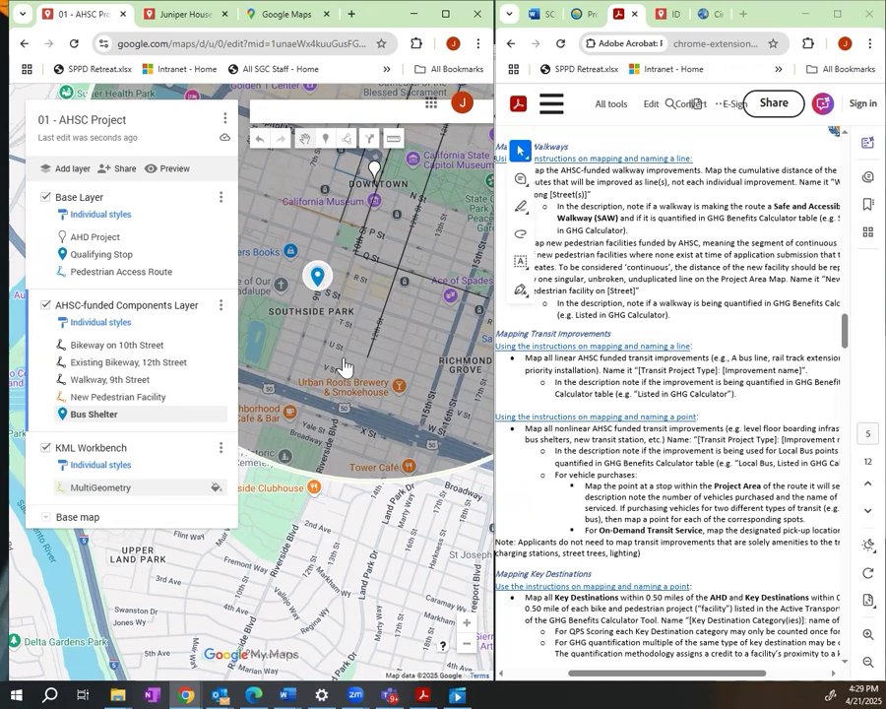
{"action": "left_click_drag", "start_coordinate": [340, 356], "coordinate": [376, 385]}
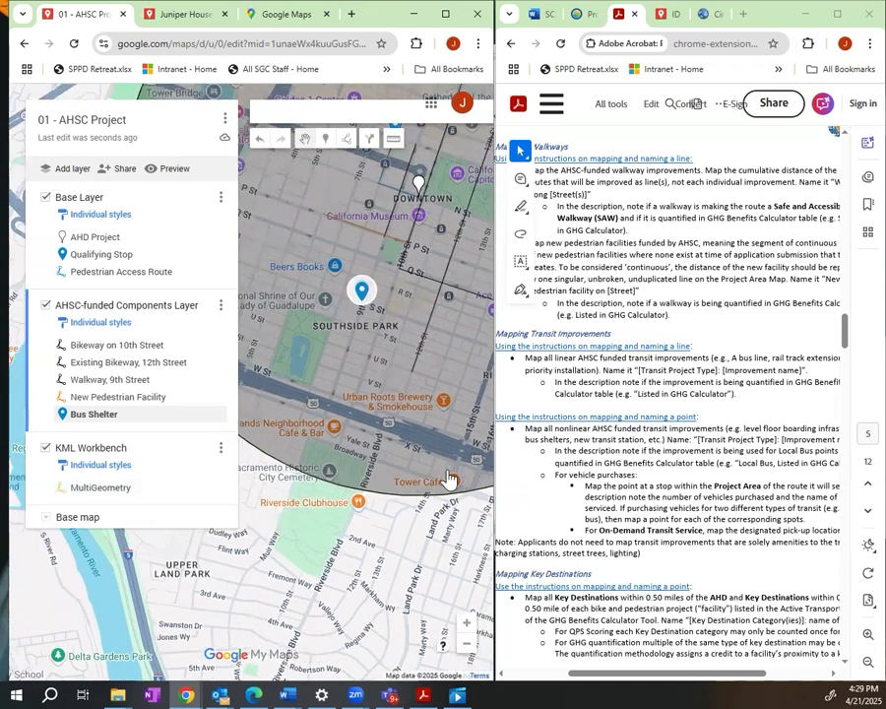
{"action": "left_click_drag", "start_coordinate": [430, 407], "coordinate": [430, 447]}
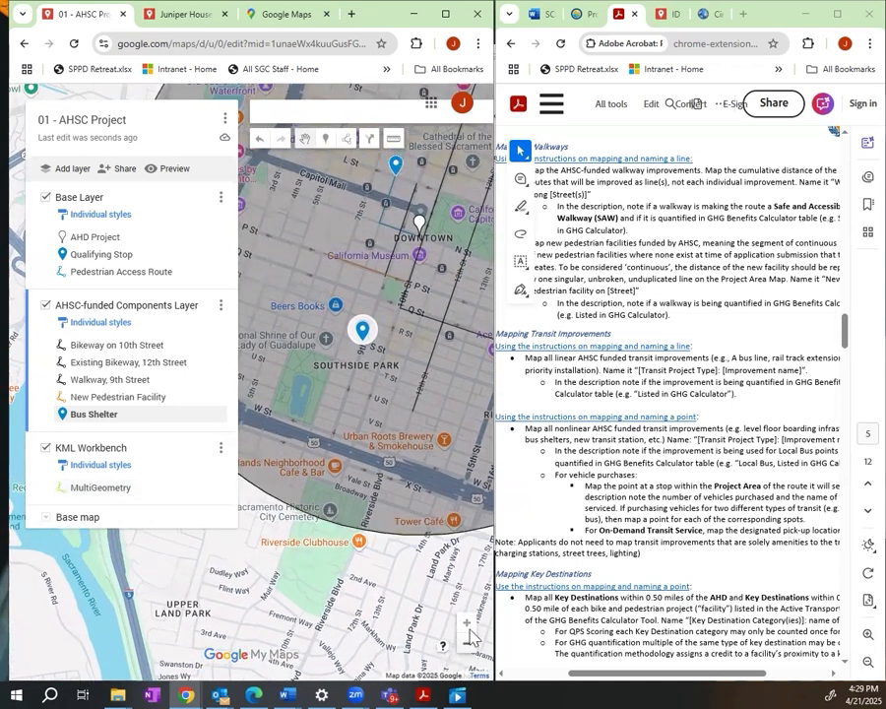
{"action": "scroll", "coordinate": [331, 445], "scroll_direction": "up", "scroll_amount": 3}
{"action": "left_click_drag", "start_coordinate": [323, 516], "coordinate": [357, 544]}
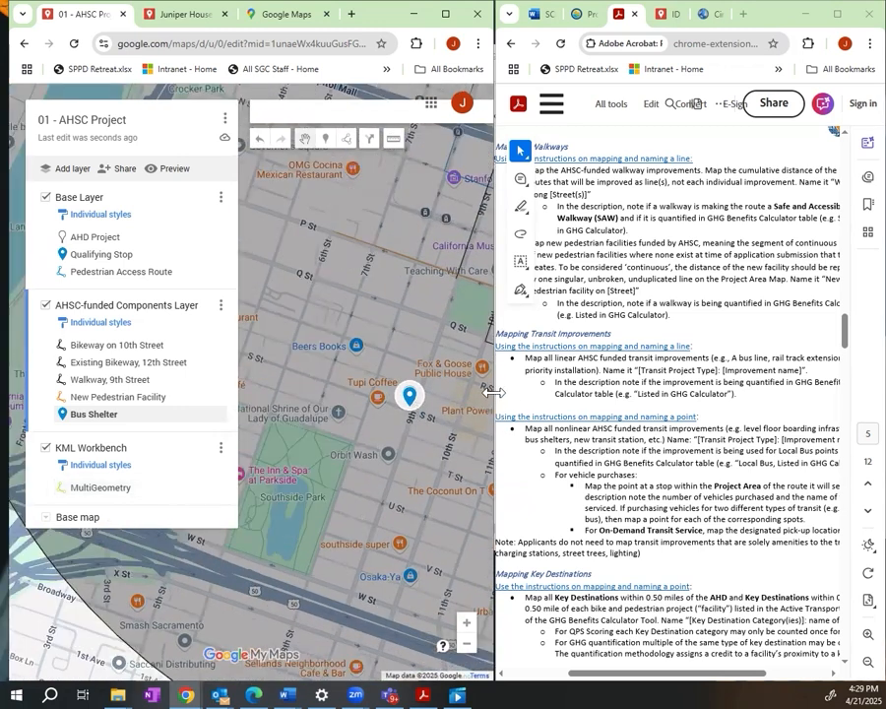
{"action": "left_click_drag", "start_coordinate": [493, 392], "coordinate": [520, 391]}
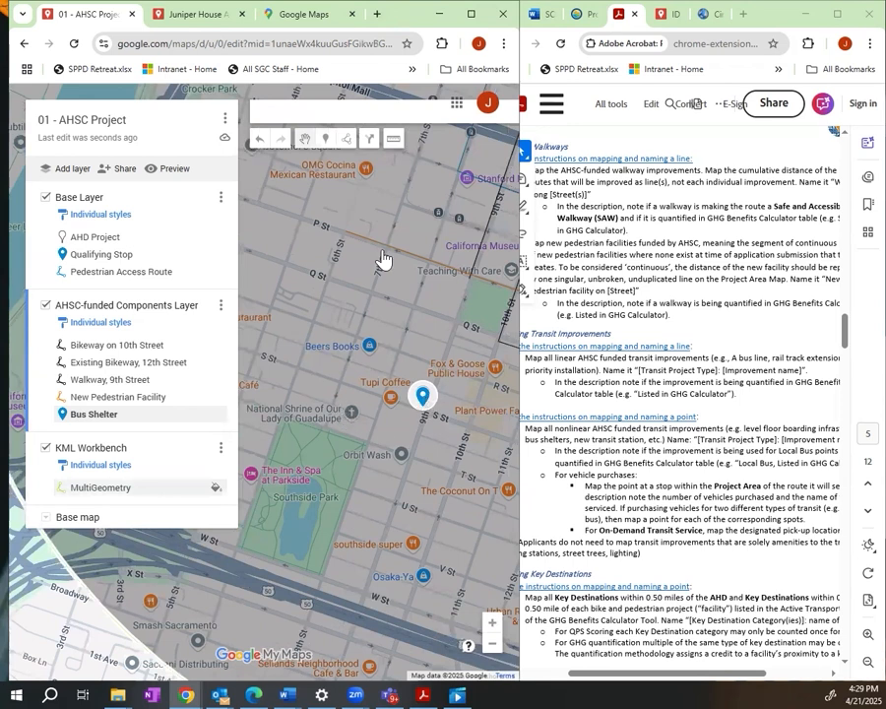
Step: Add three more points along S St west of the Bus Shelter point, keeping their default names
{"action": "left_click", "coordinate": [324, 141]}
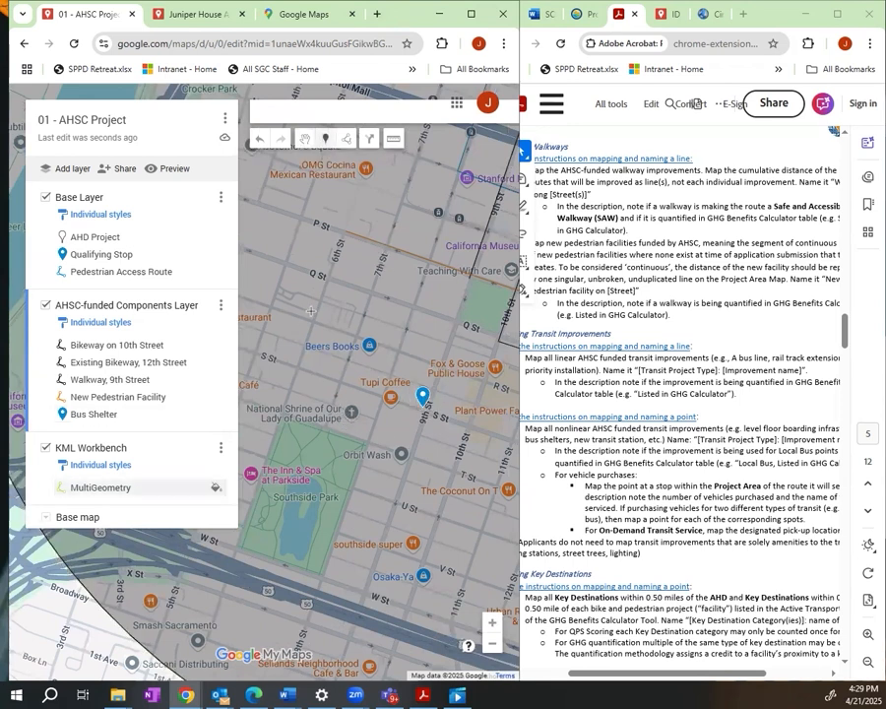
{"action": "left_click", "coordinate": [253, 352]}
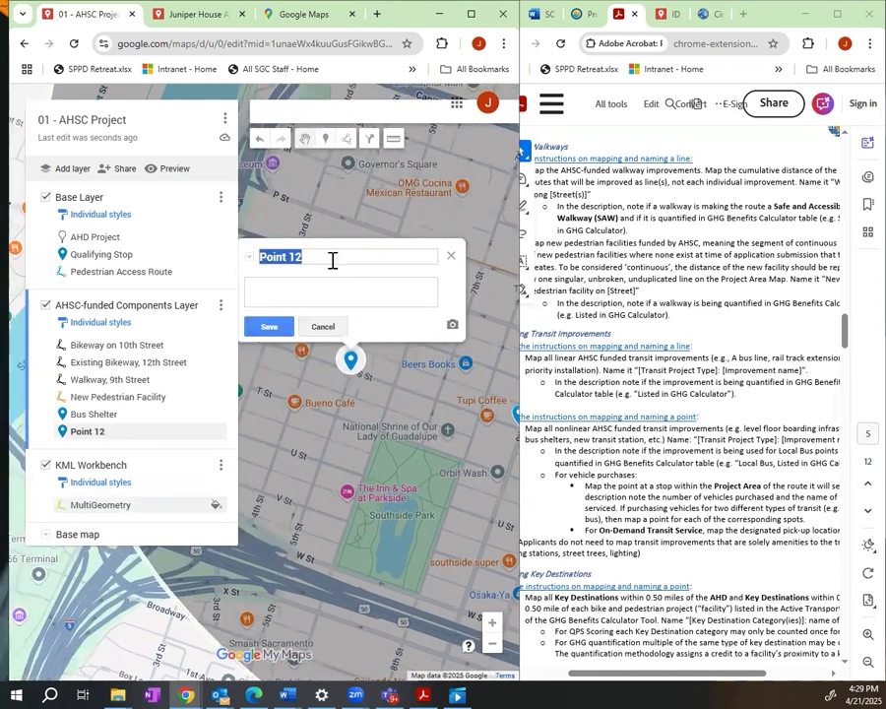
{"action": "left_click", "coordinate": [450, 258]}
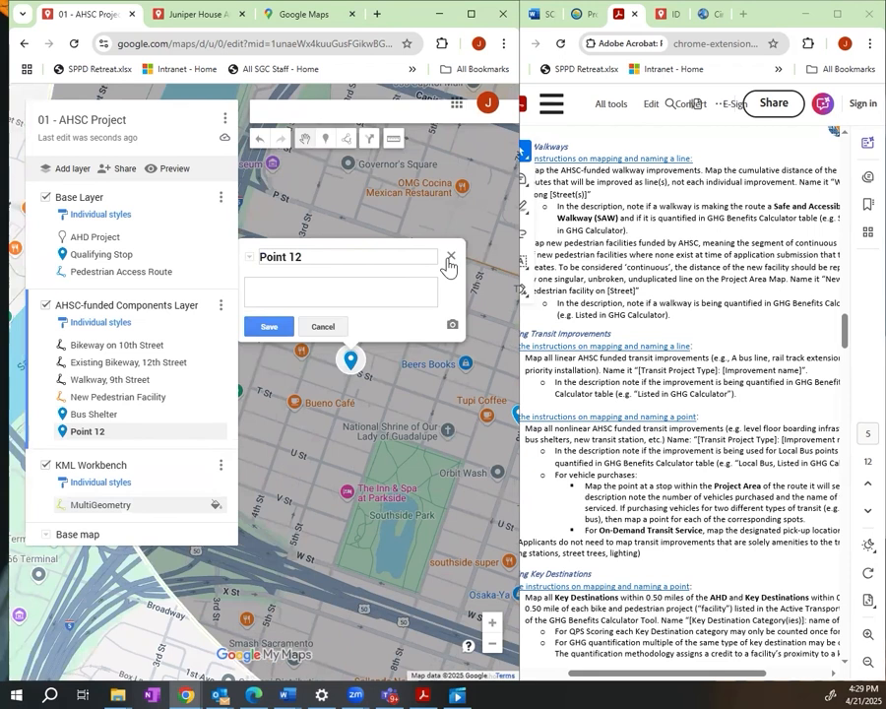
{"action": "left_click", "coordinate": [395, 384]}
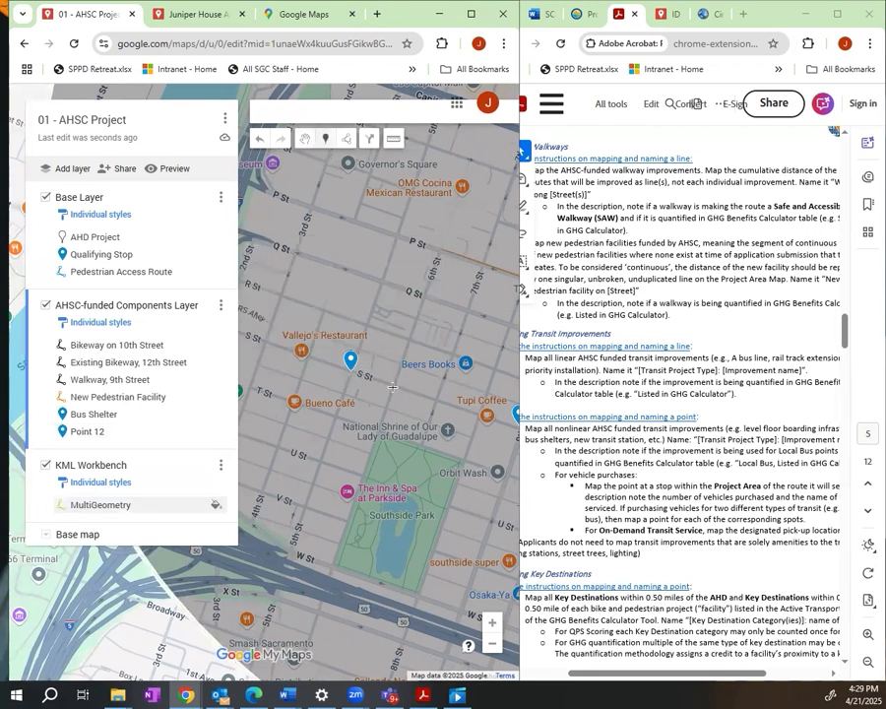
{"action": "left_click", "coordinate": [393, 387]}
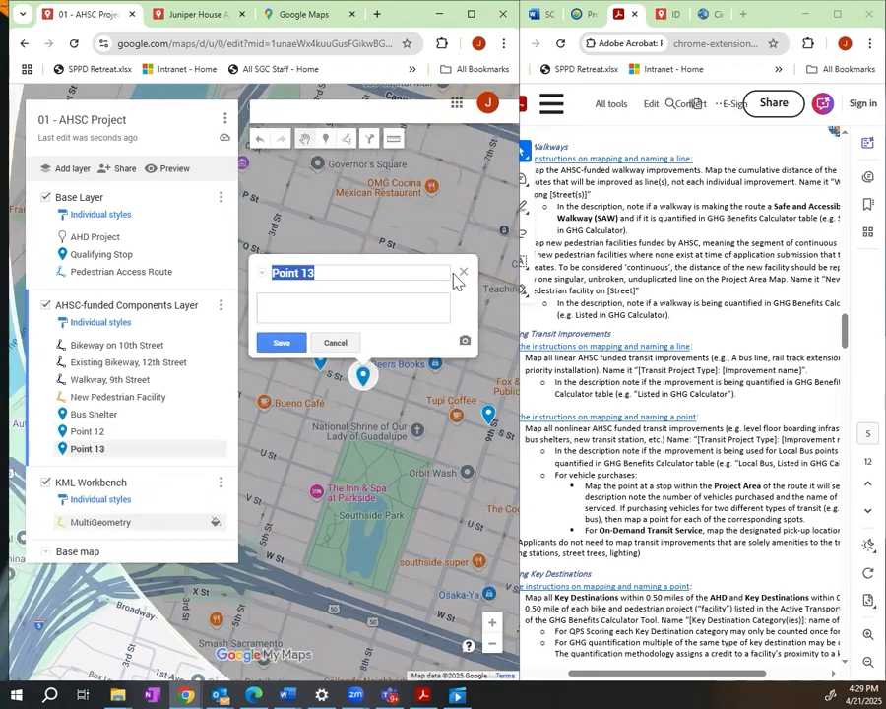
{"action": "left_click", "coordinate": [460, 275]}
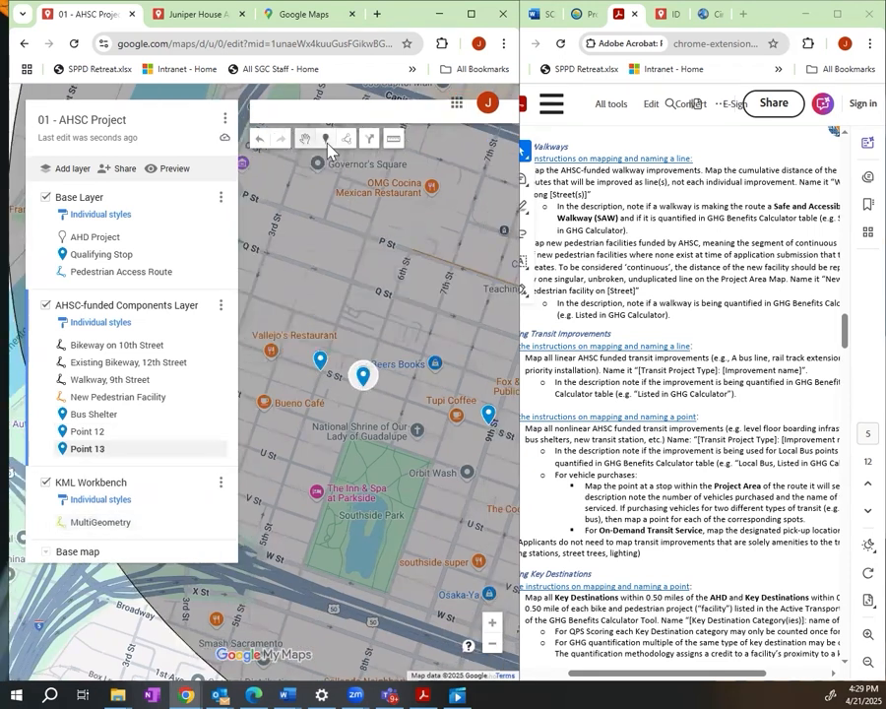
{"action": "left_click", "coordinate": [444, 411]}
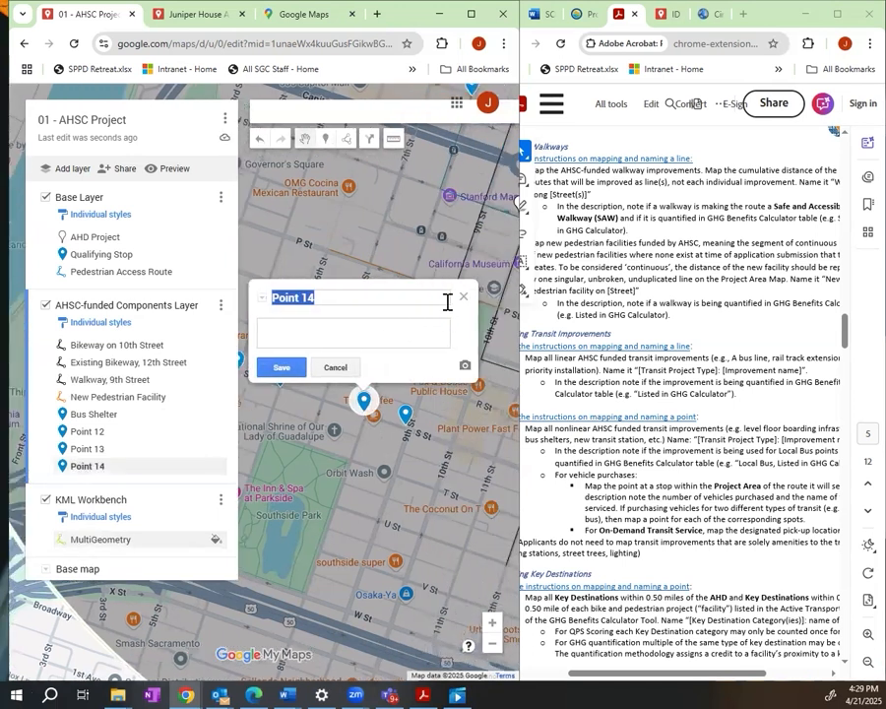
{"action": "left_click", "coordinate": [462, 300]}
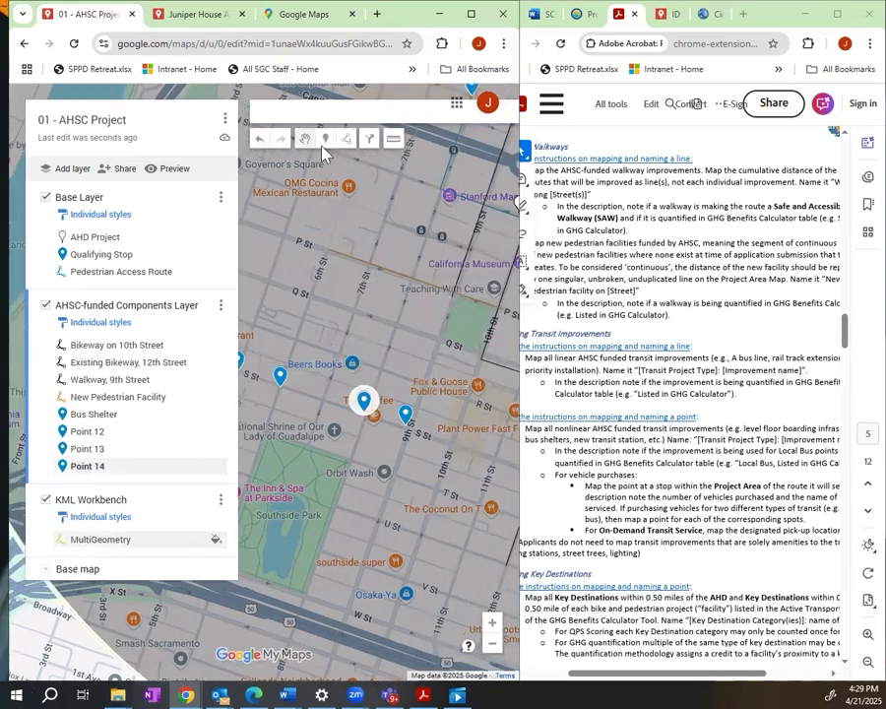
Step: Add a point at S St and 10th St, name it "Transit Signal Priority: Line A Improvement", save it and close its info card
{"action": "left_click", "coordinate": [450, 442]}
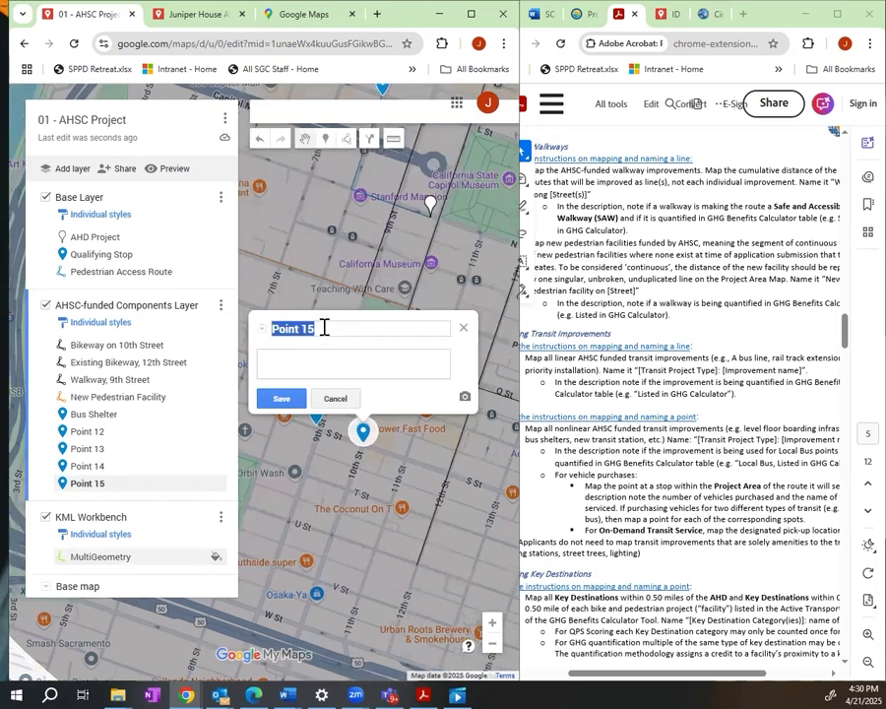
{"action": "type", "text": "Transit Signal P"}
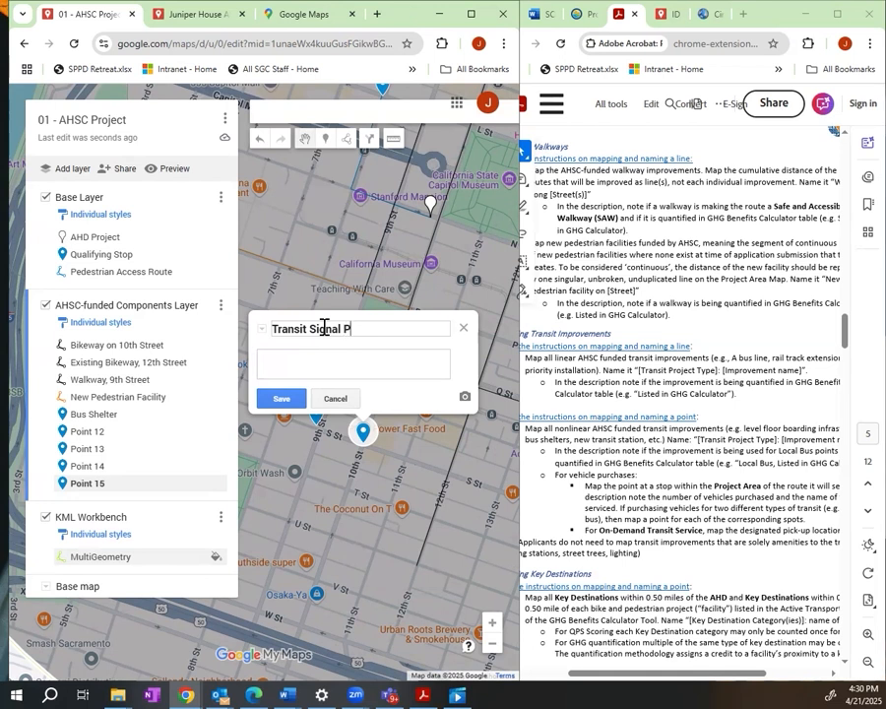
{"action": "type", "text": "rity: Line A Improvement"}
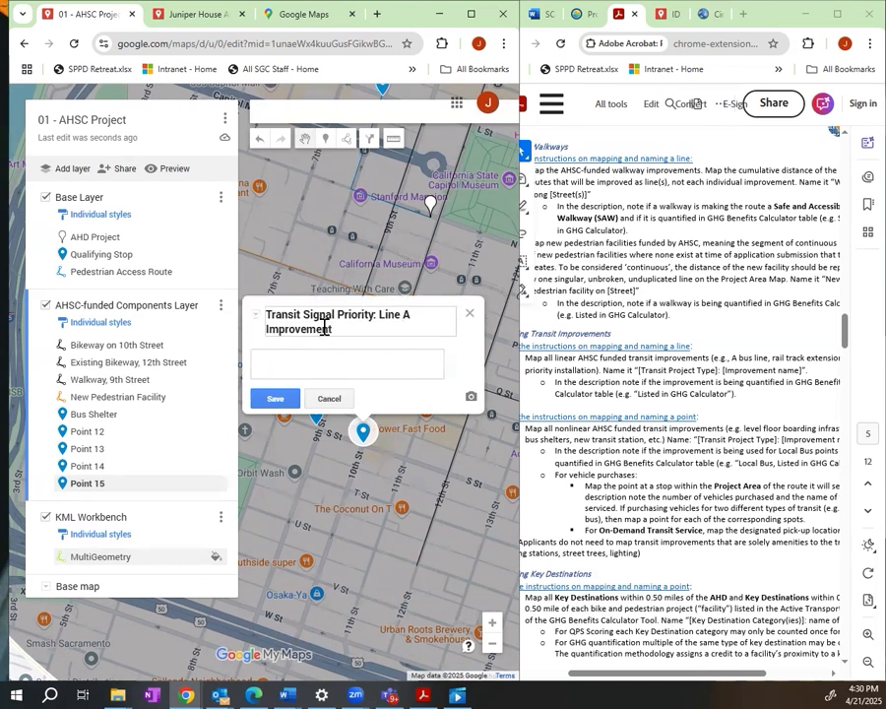
{"action": "left_click", "coordinate": [275, 398]}
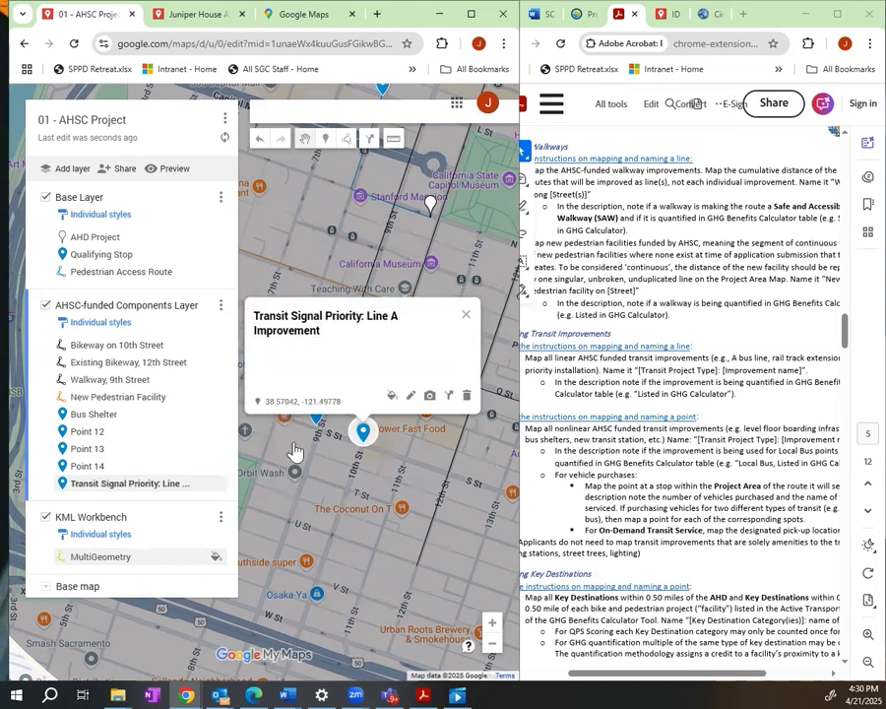
{"action": "left_click", "coordinate": [461, 321]}
Step: Change the Bus Shelter point's color to light green
{"action": "left_click_drag", "start_coordinate": [320, 500], "coordinate": [451, 519]}
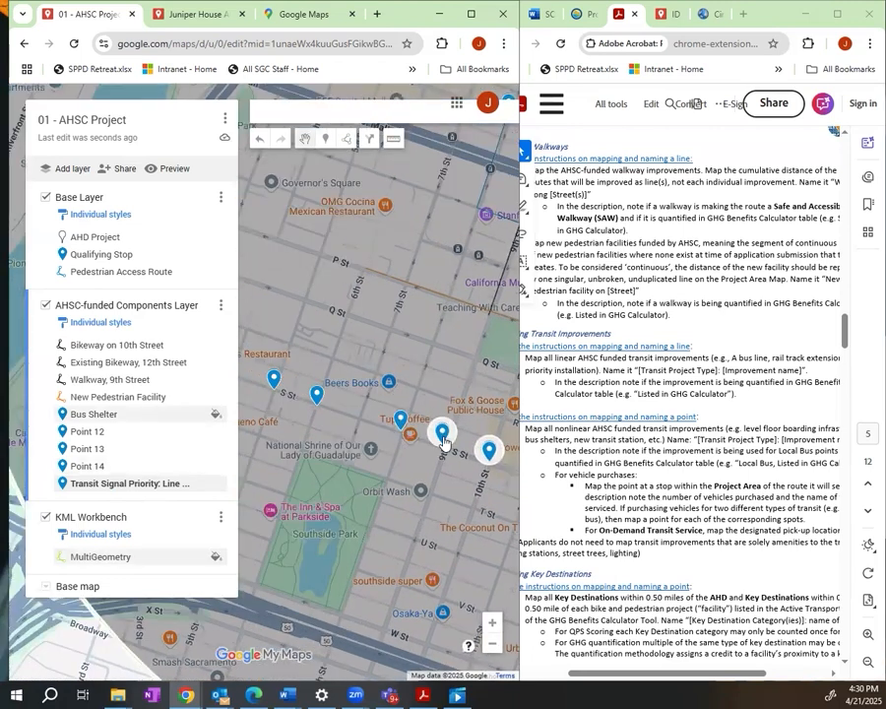
{"action": "left_click", "coordinate": [441, 433]}
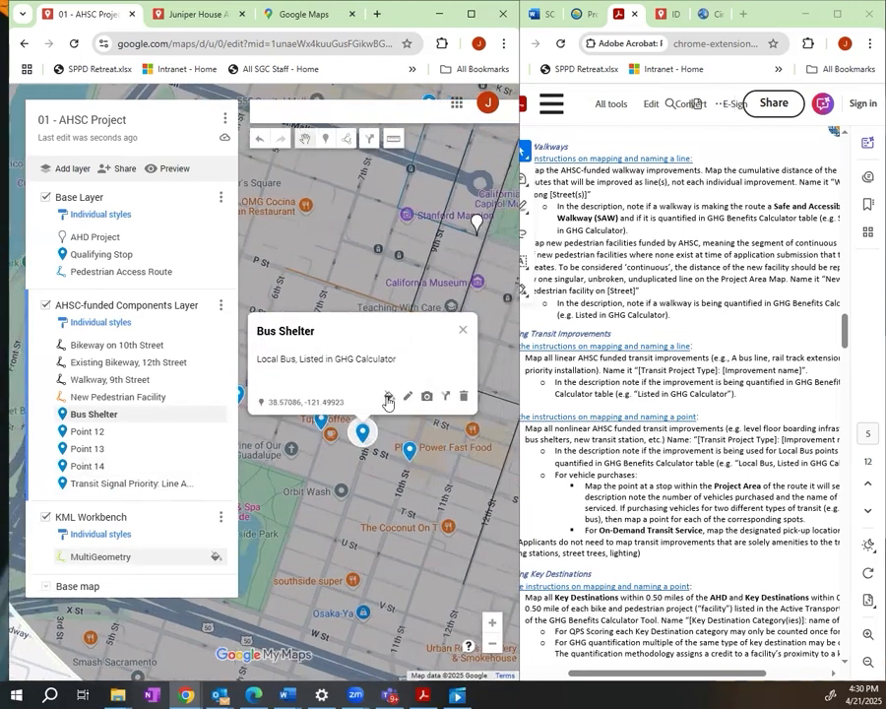
{"action": "left_click", "coordinate": [388, 395]}
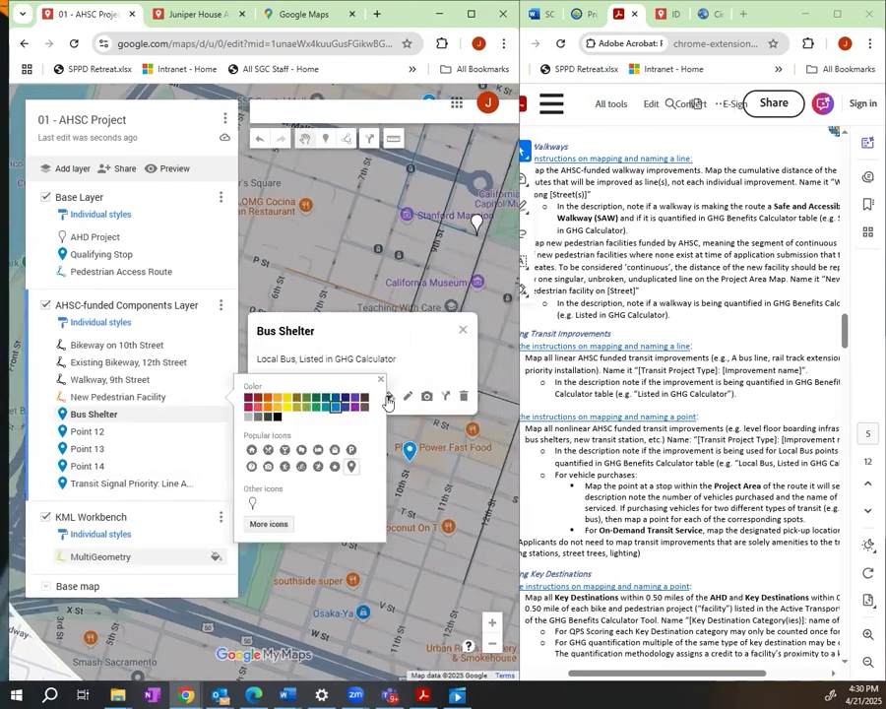
{"action": "left_click", "coordinate": [306, 406]}
{"action": "left_click", "coordinate": [380, 383]}
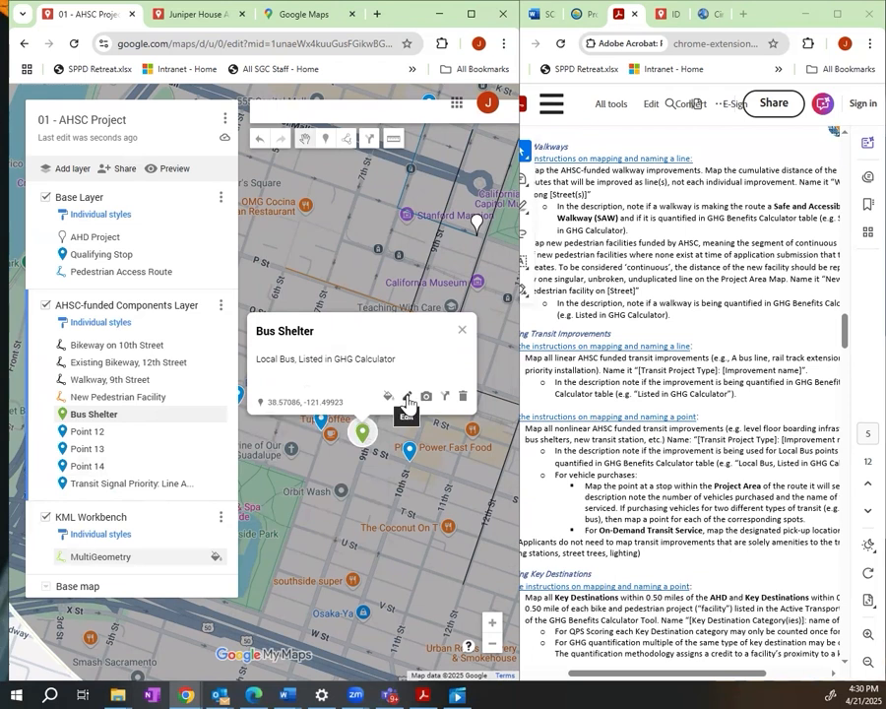
Step: Rename the Bus Shelter point "Bus Shelter: Line A Improvement", save it and close its info card
{"action": "left_click", "coordinate": [406, 398]}
{"action": "left_click", "coordinate": [372, 334]}
{"action": "type", "text": ": Line A"}
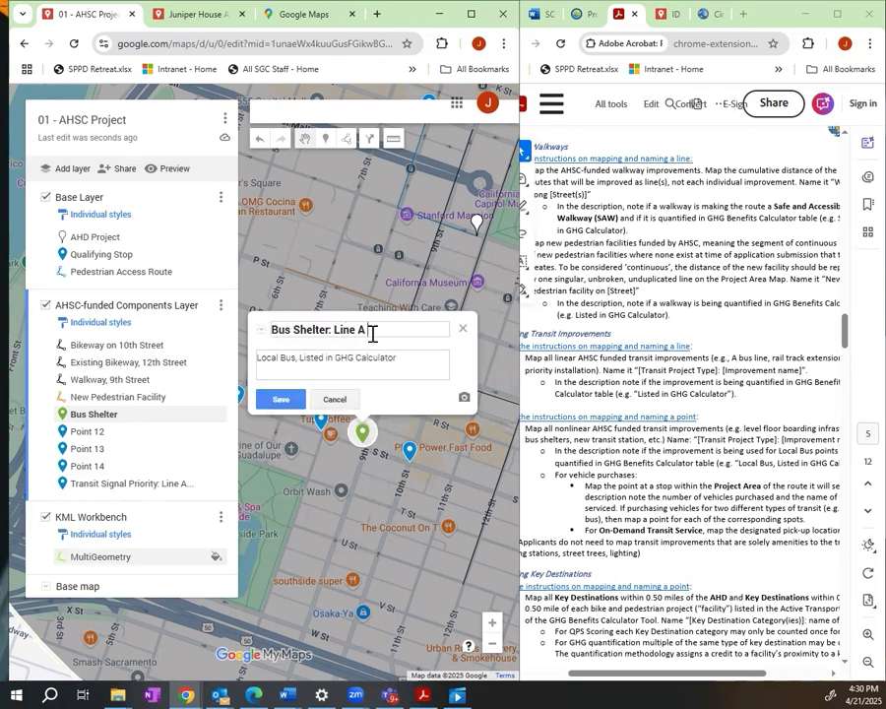
{"action": "type", "text": " Improvement"}
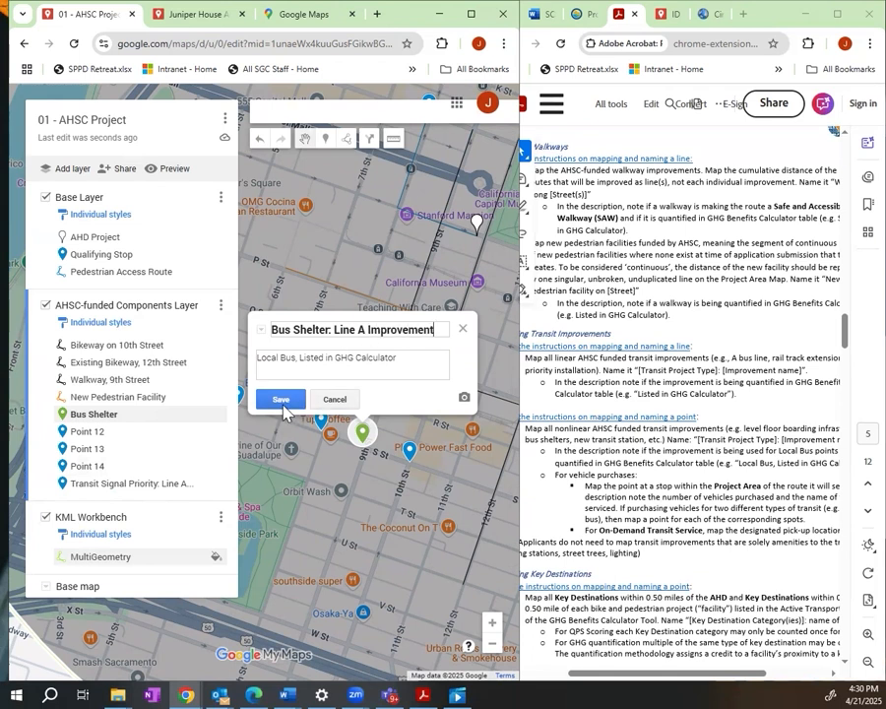
{"action": "key", "text": "Return"}
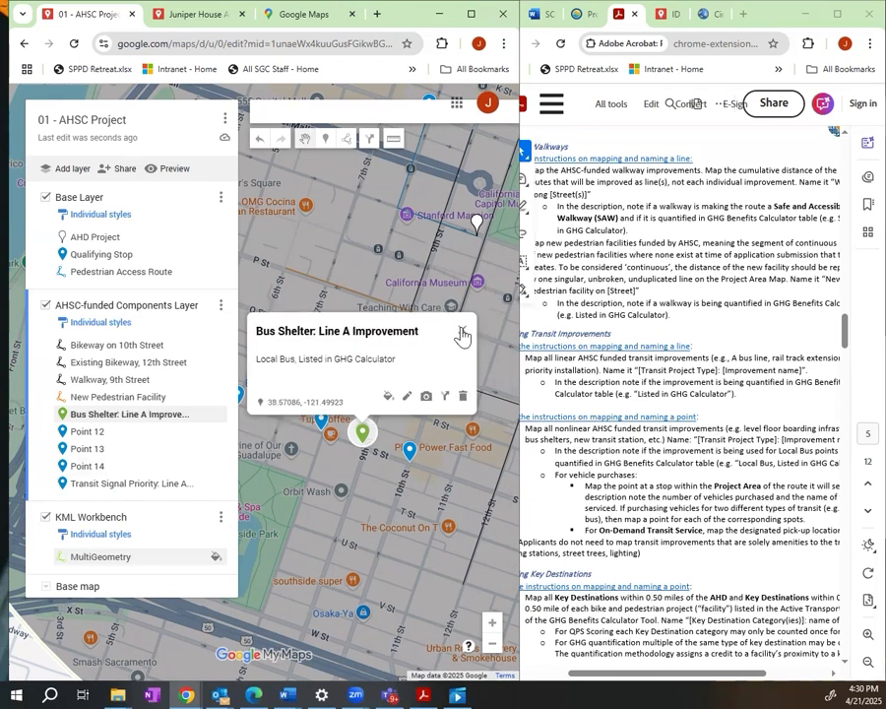
{"action": "left_click", "coordinate": [462, 330]}
Step: Rename the S St point beside Tupi Coffee "Transit Signal Priority: Line A Improvement", save it and close its info card
{"action": "left_click", "coordinate": [321, 419]}
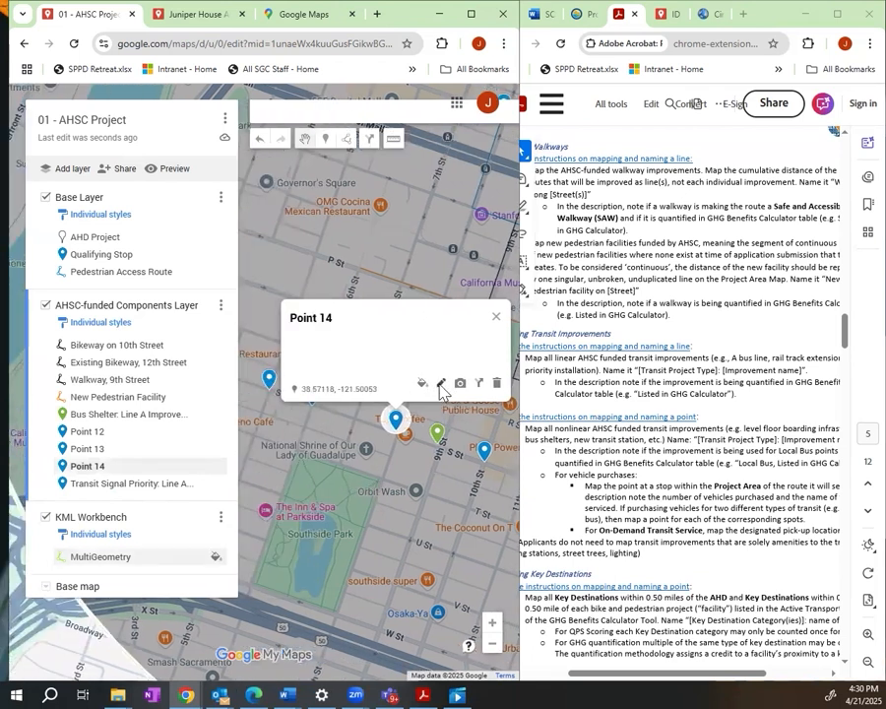
{"action": "left_click", "coordinate": [439, 383]}
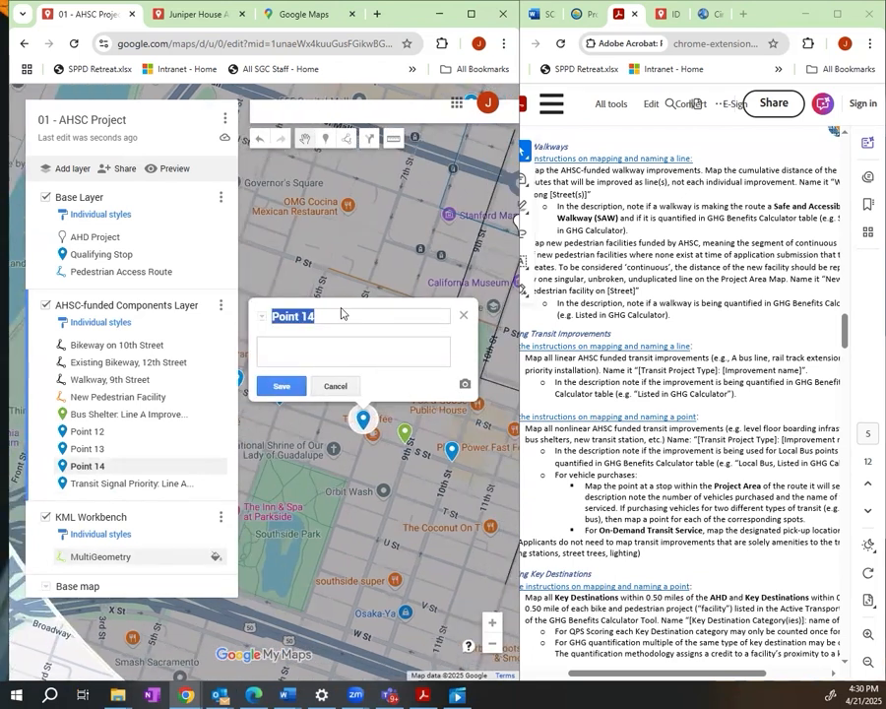
{"action": "type", "text": "Transit Signal Prio"}
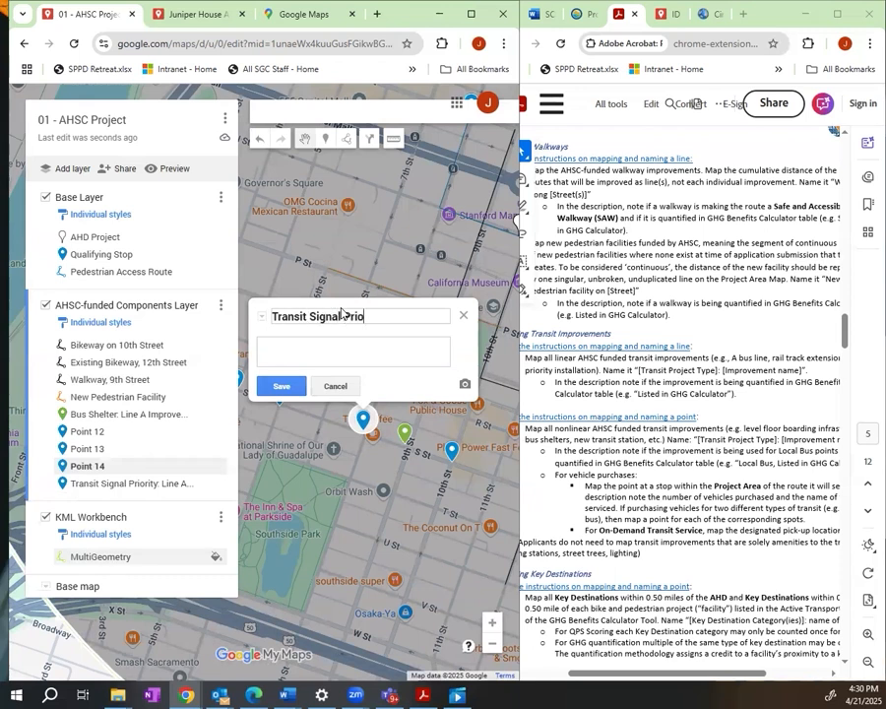
{"action": "type", "text": "tiryty"}
{"action": "type", "text": ": Bus"}
{"action": "key", "text": "BackSpace"}
{"action": "key", "text": "BackSpace"}
{"action": "key", "text": "BackSpace"}
{"action": "type", "text": "Line A Improvement"}
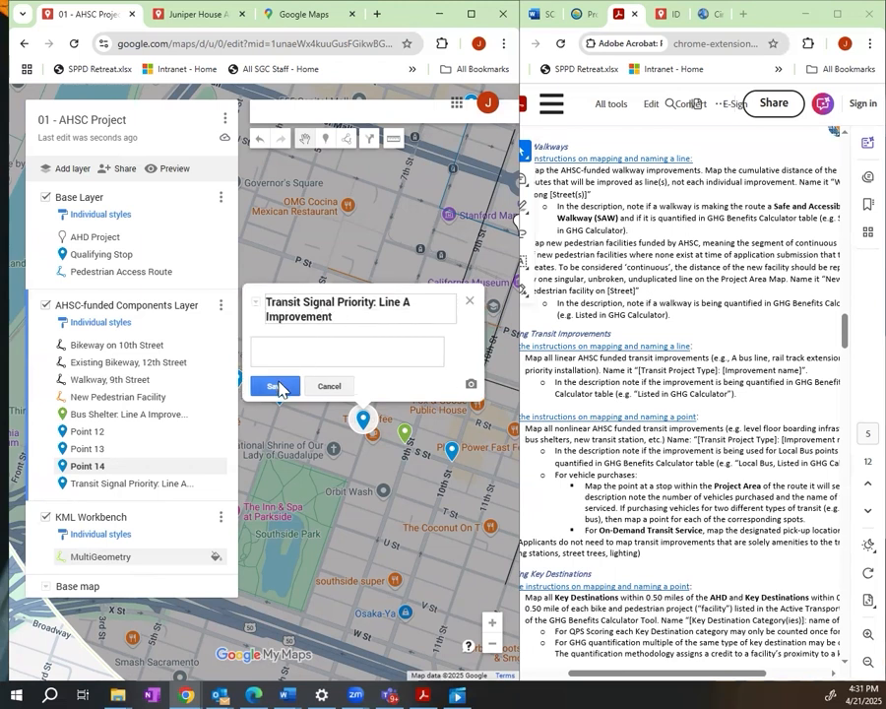
{"action": "left_click", "coordinate": [278, 387]}
{"action": "left_click", "coordinate": [465, 301]}
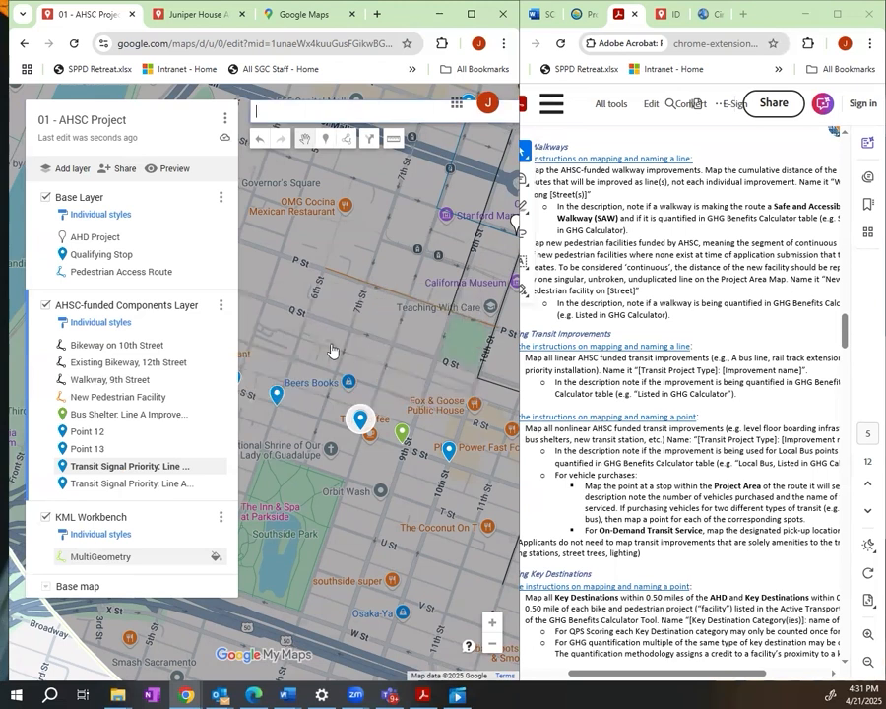
Step: Rename Point 13, southwest of Beers Books on S St, "TPS: Line A Improvement", save it and close its info card
{"action": "left_click_drag", "start_coordinate": [333, 352], "coordinate": [463, 354]}
{"action": "left_click", "coordinate": [410, 414]}
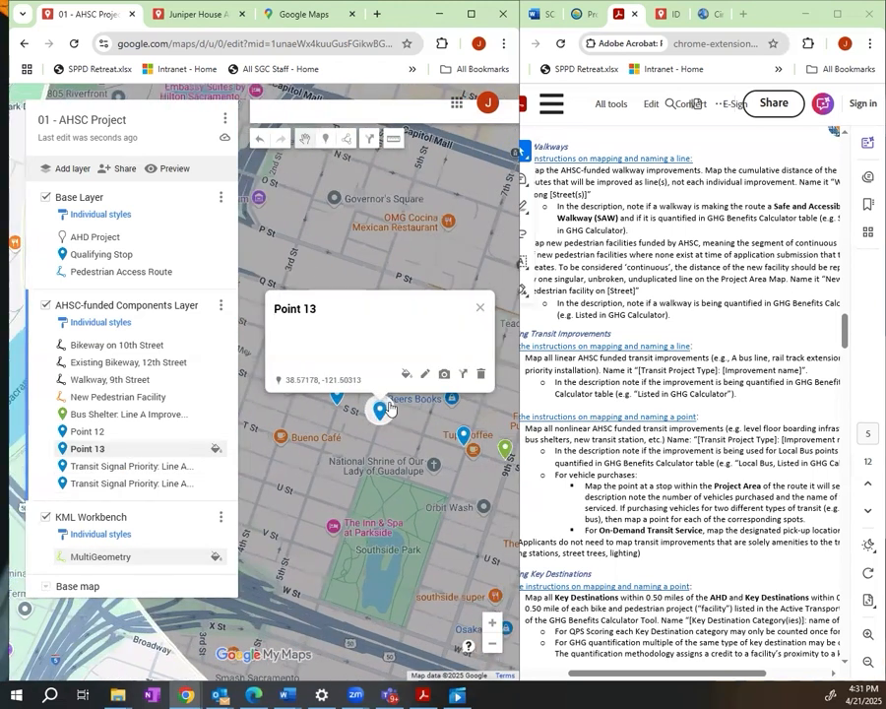
{"action": "left_click", "coordinate": [424, 373]}
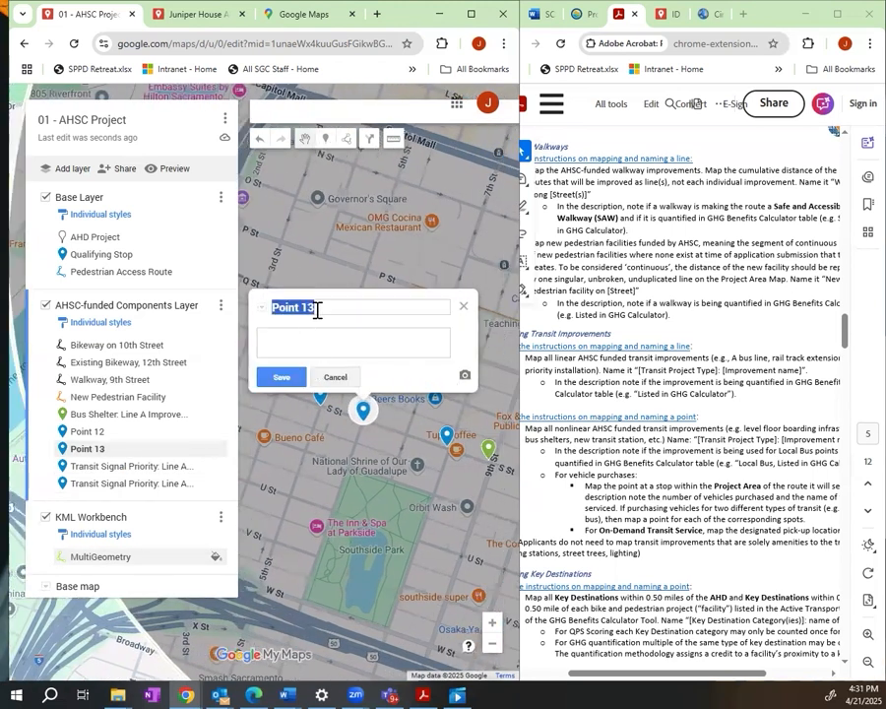
{"action": "type", "text": "TPS"}
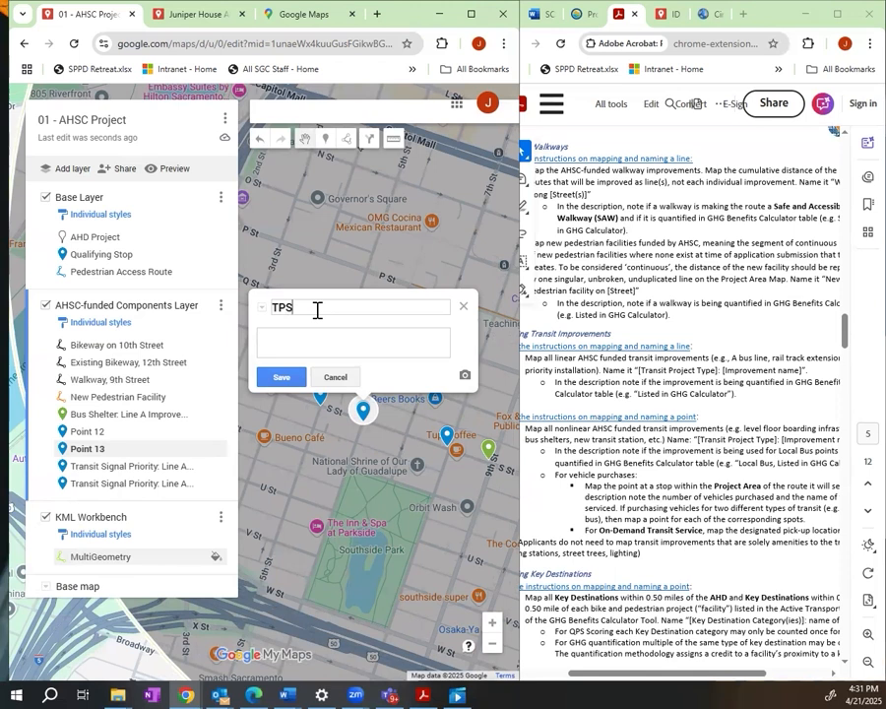
{"action": "type", "text": ": Line A Improvement"}
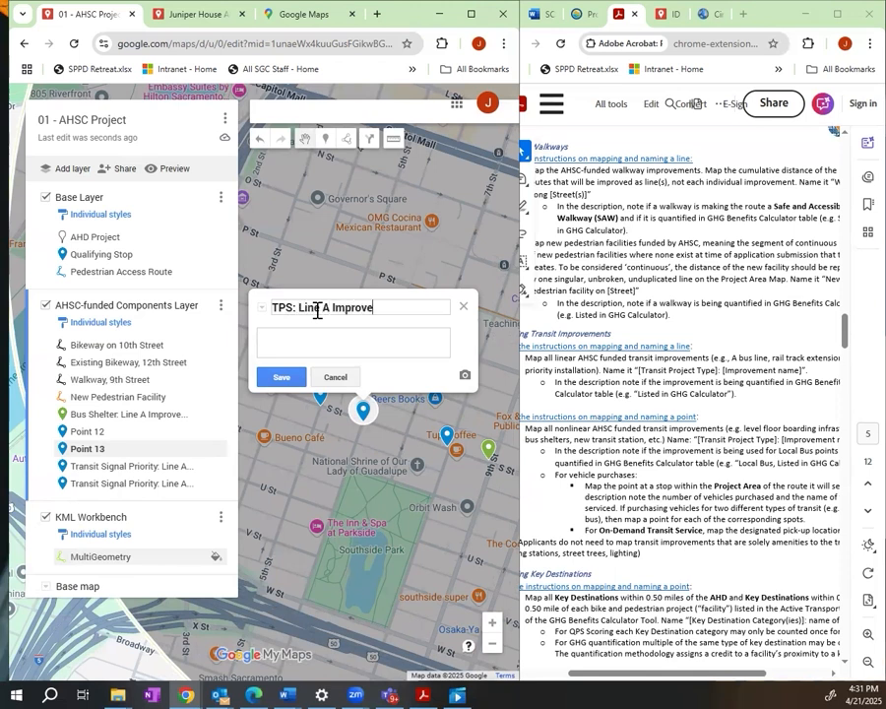
{"action": "left_click", "coordinate": [284, 380]}
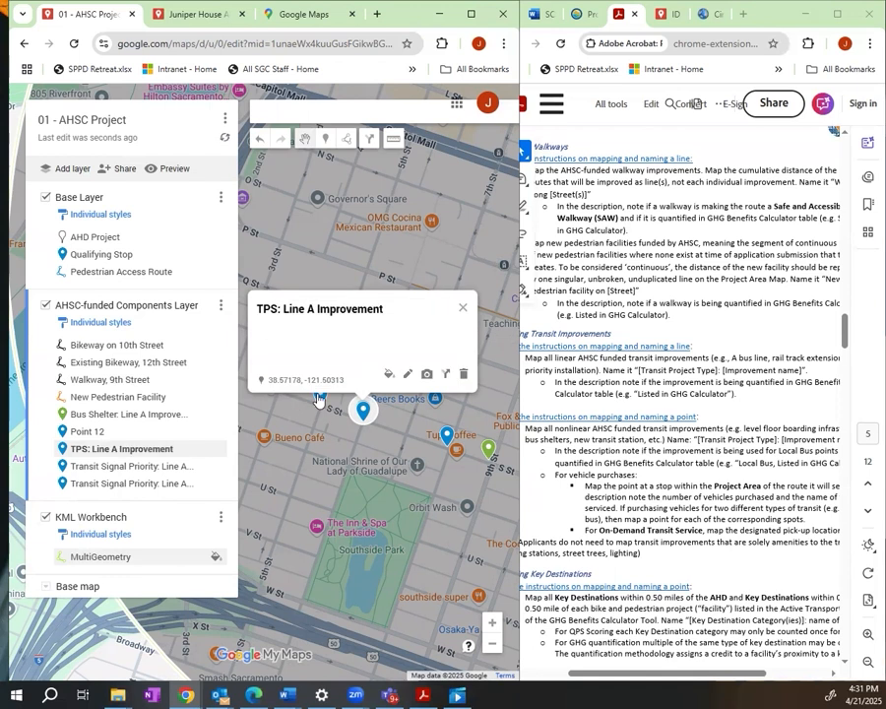
{"action": "left_click", "coordinate": [464, 307]}
Step: Rename Point 12, the westernmost S St point near Vallejo's Restaurant, "TPS: Line A Improvement" and save it
{"action": "left_click", "coordinate": [320, 394]}
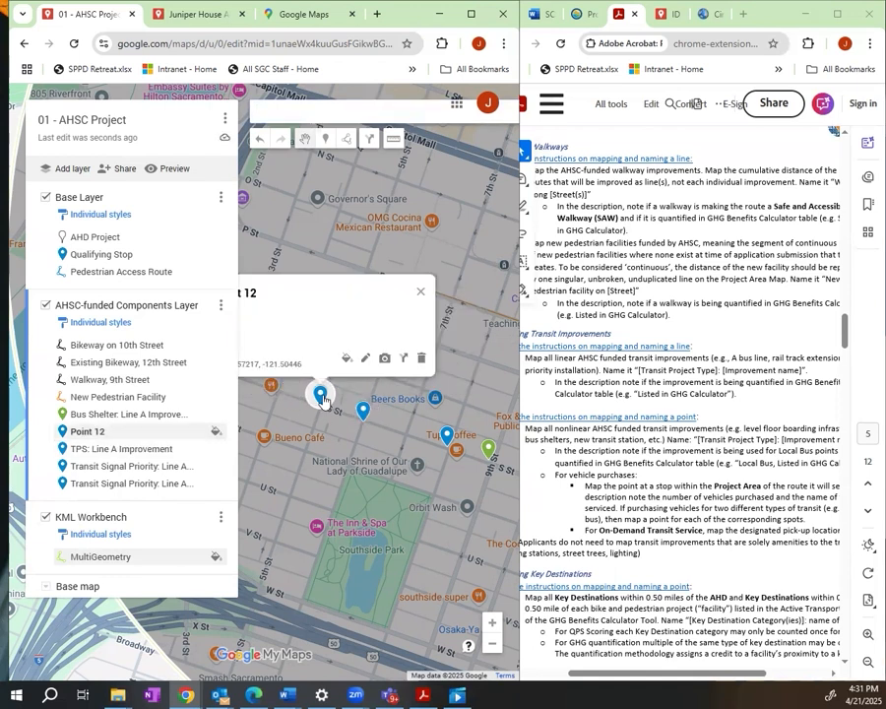
{"action": "left_click", "coordinate": [364, 358]}
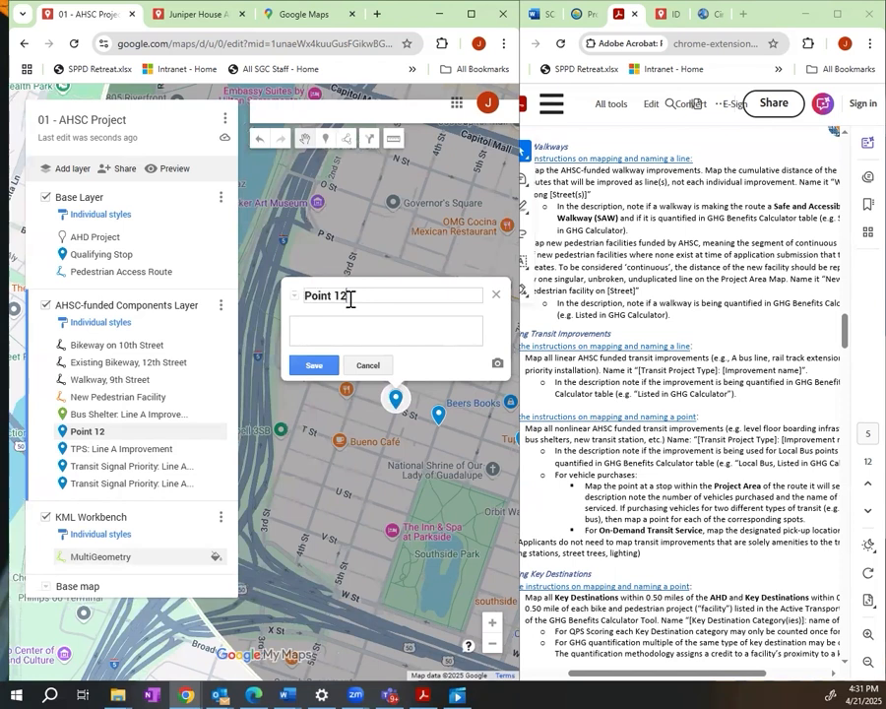
{"action": "type", "text": "TPS: Line A Imp"}
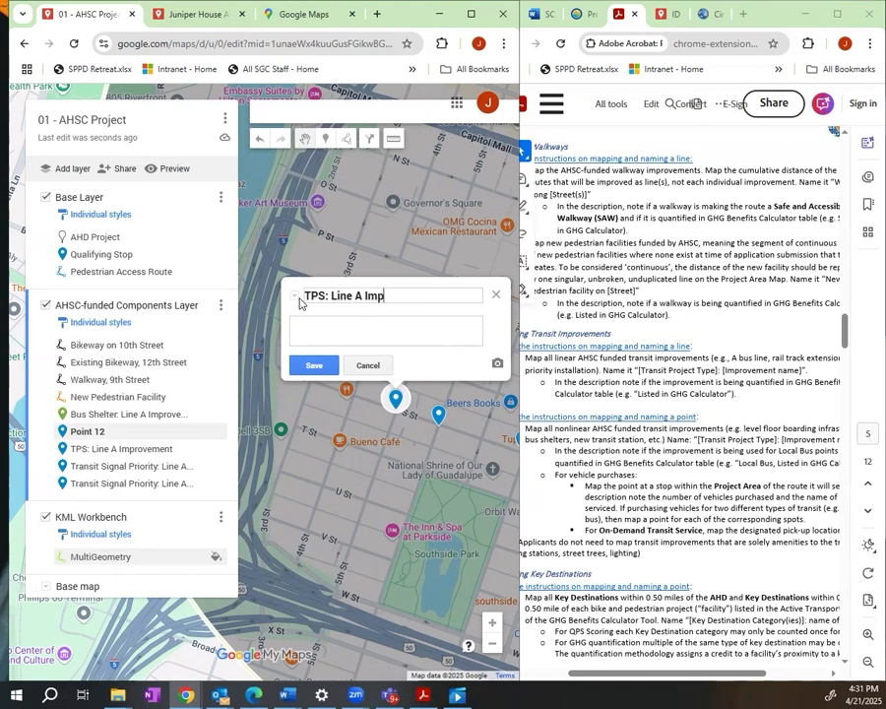
{"action": "type", "text": "rovement"}
{"action": "left_click", "coordinate": [311, 365]}
{"action": "left_click", "coordinate": [359, 478]}
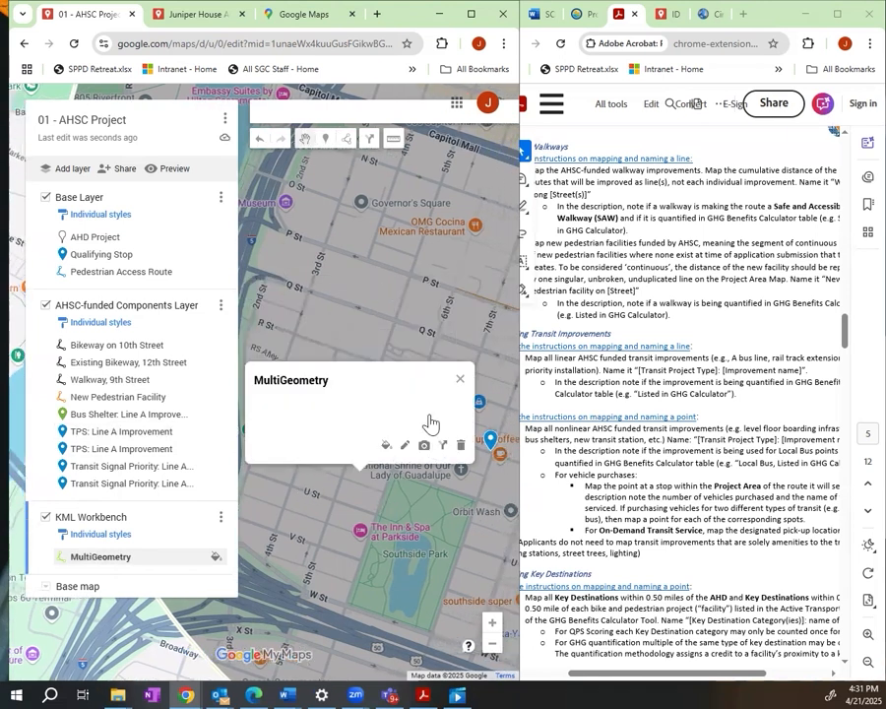
{"action": "left_click", "coordinate": [458, 376]}
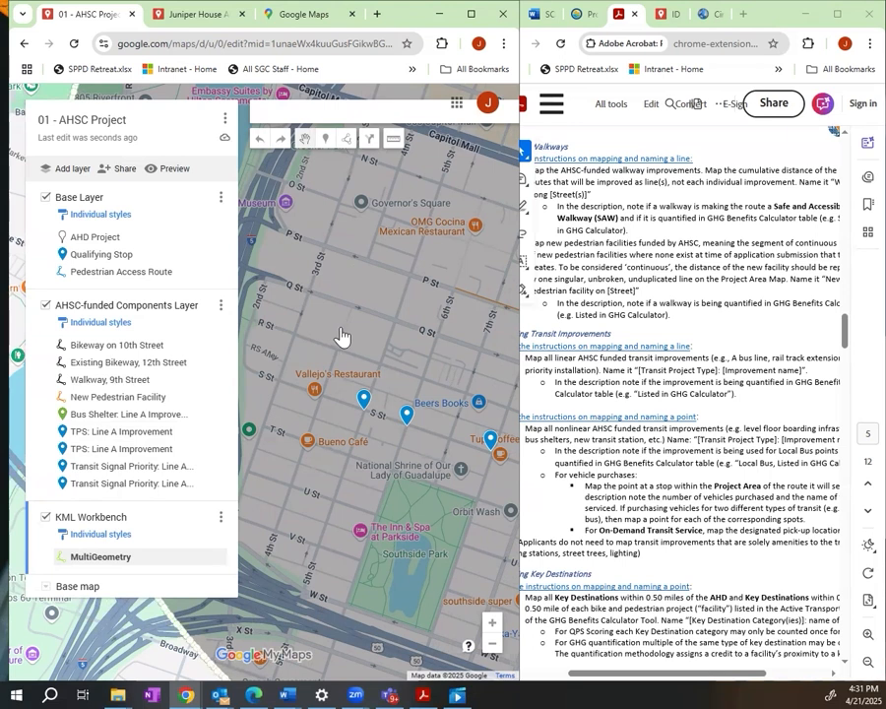
{"action": "left_click", "coordinate": [407, 356]}
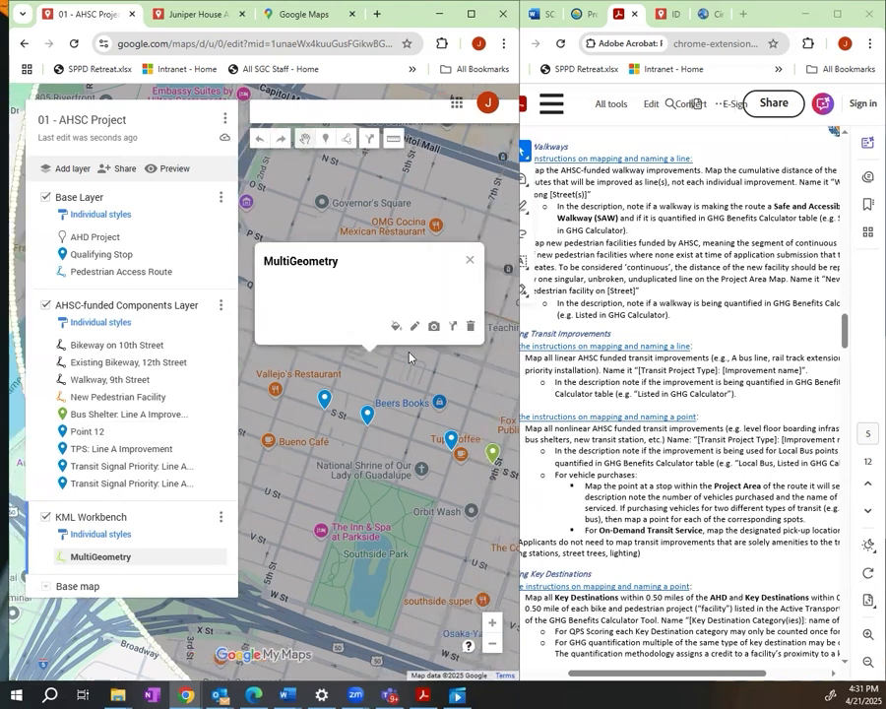
Step: Close the MultiGeometry info card, widen the map window and review the guide's Mapping Key Destinations instructions
{"action": "left_click", "coordinate": [462, 262]}
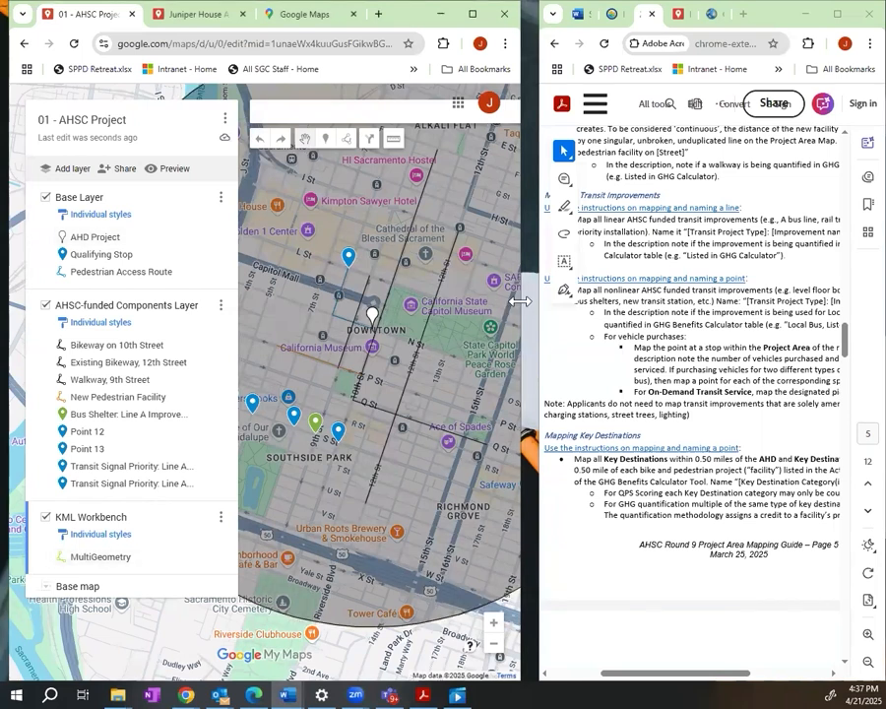
{"action": "left_click_drag", "start_coordinate": [519, 301], "coordinate": [536, 303]}
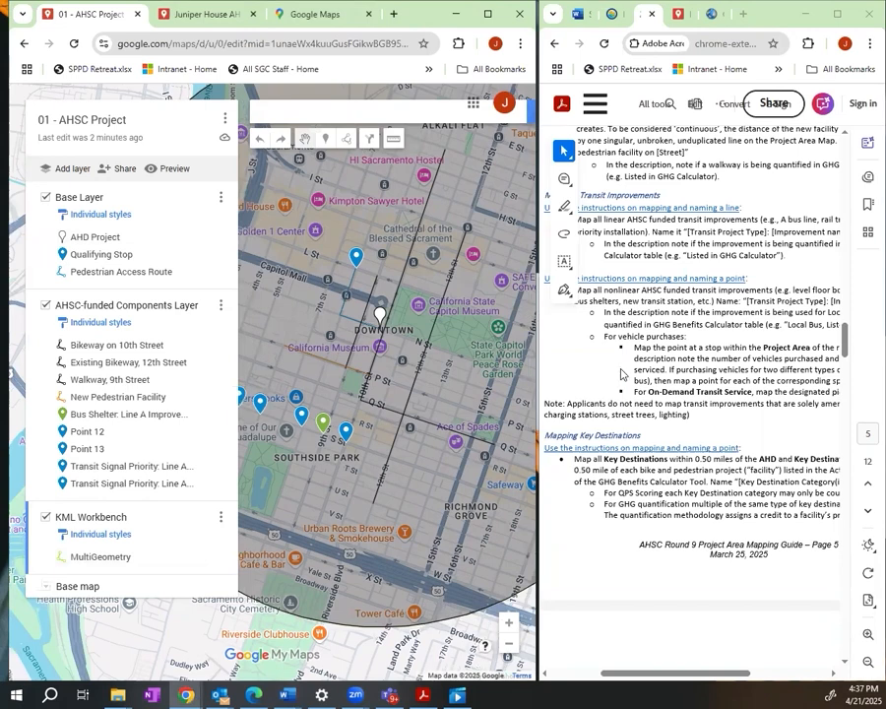
{"action": "scroll", "coordinate": [621, 374], "scroll_direction": "down", "scroll_amount": 5}
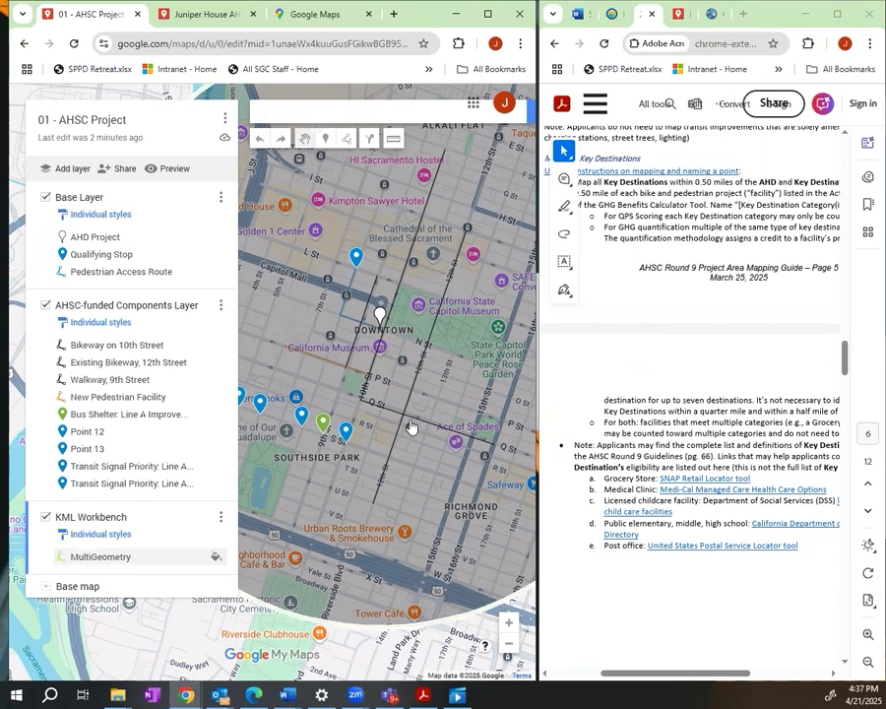
{"action": "left_click_drag", "start_coordinate": [472, 638], "coordinate": [451, 633]}
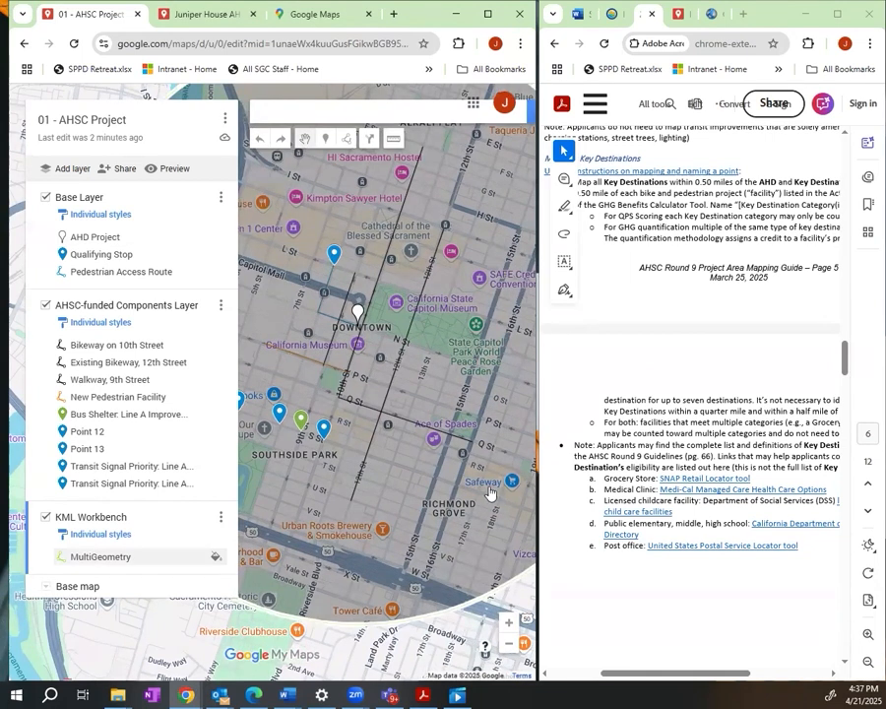
Step: Measure straight-line distances from the AHD Project marker toward possible key destinations to the southeast and northeast
{"action": "left_click", "coordinate": [393, 138]}
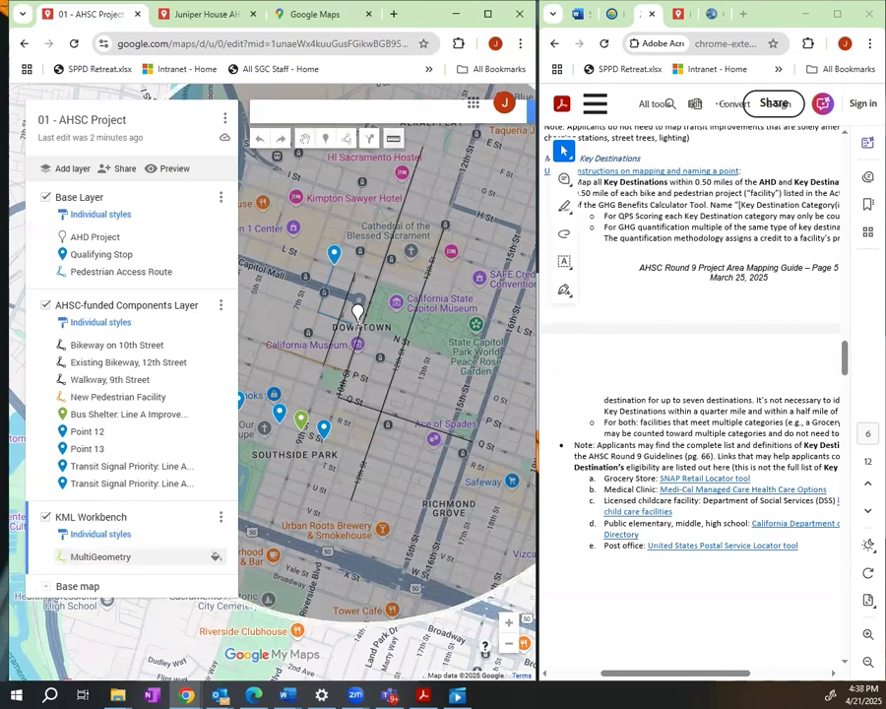
{"action": "left_click", "coordinate": [357, 342]}
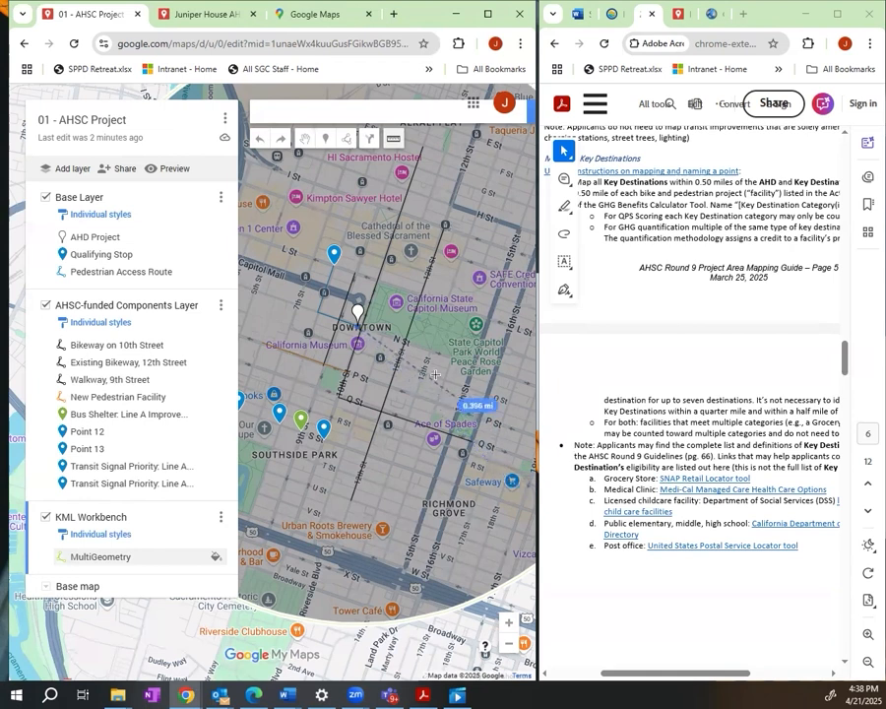
{"action": "left_click", "coordinate": [394, 141]}
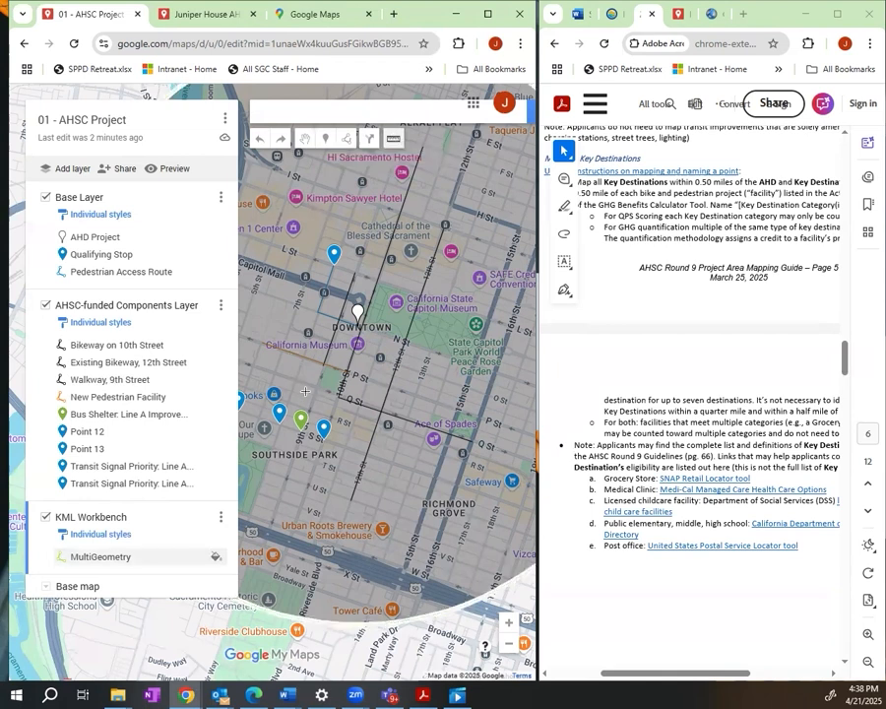
{"action": "left_click", "coordinate": [357, 313]}
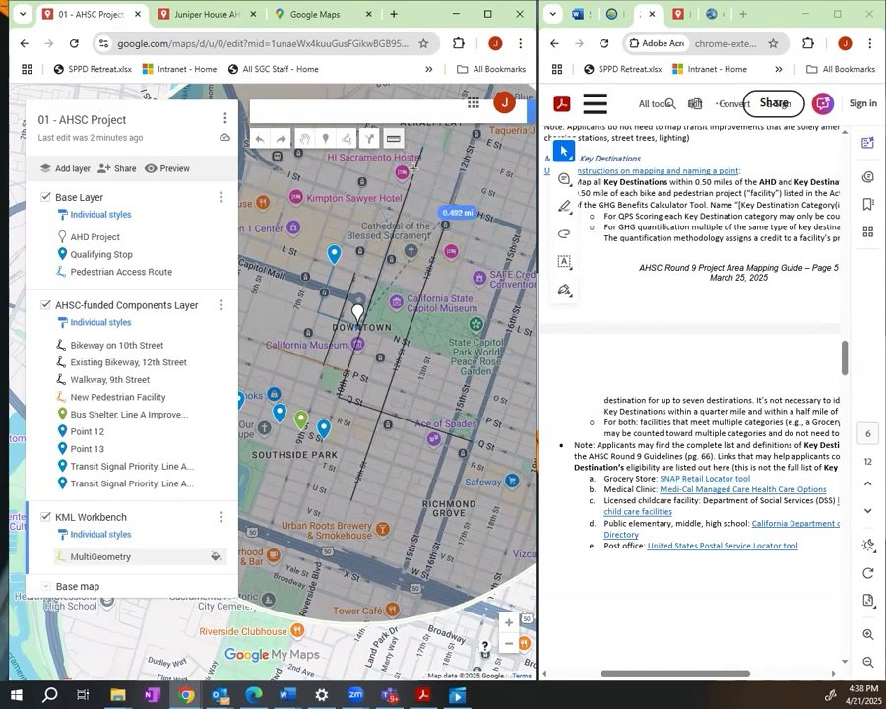
Step: Place a point northeast of the Cathedral of the Blessed Sacrament, name it "Grocery Store: Vons", save it and close its info card
{"action": "left_click", "coordinate": [325, 139]}
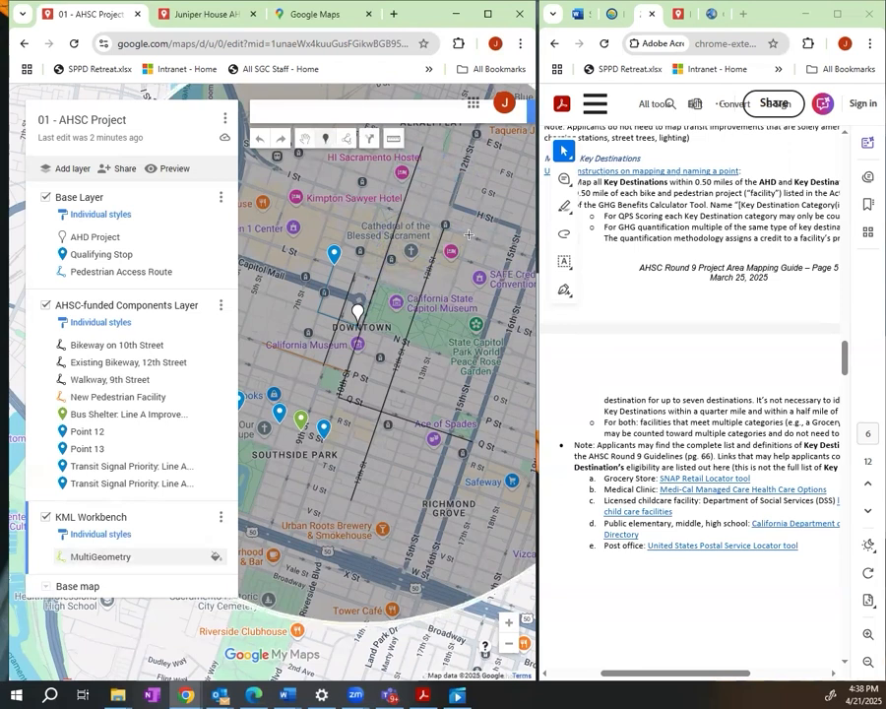
{"action": "left_click", "coordinate": [468, 234]}
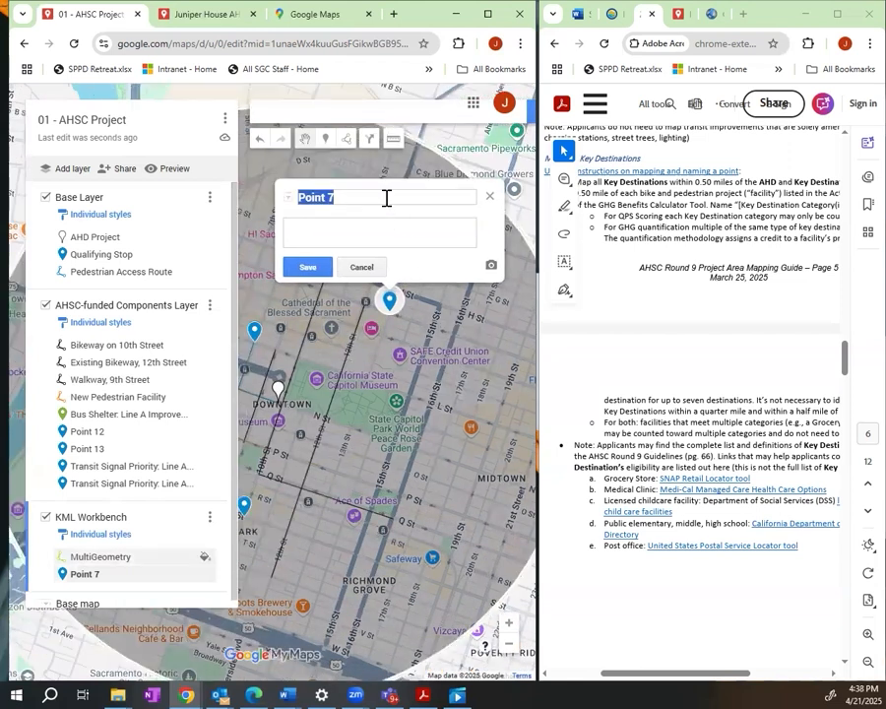
{"action": "left_click_drag", "start_coordinate": [386, 197], "coordinate": [297, 202]}
{"action": "type", "text": "G"}
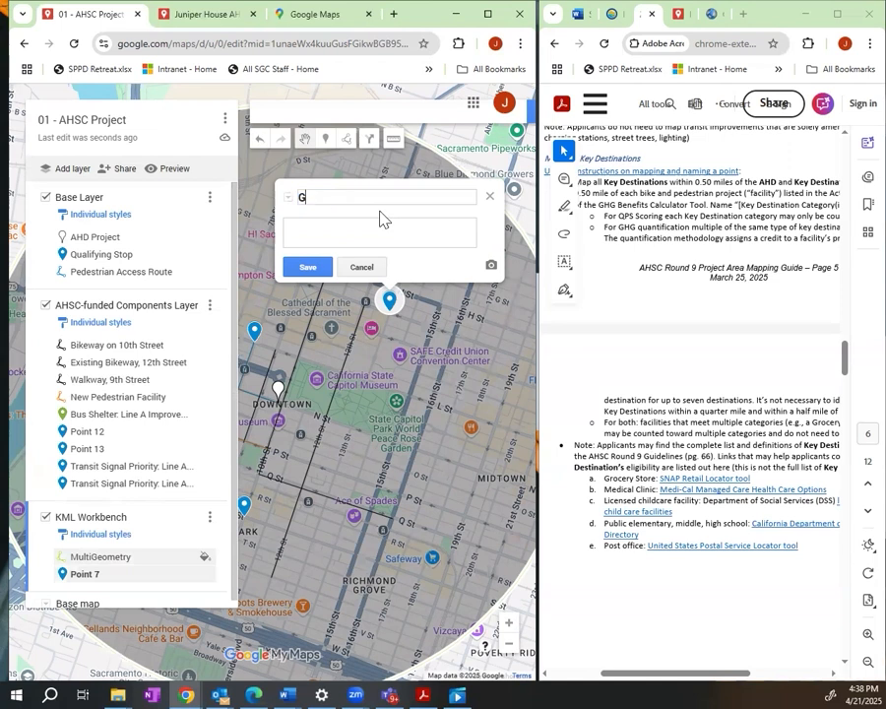
{"action": "type", "text": "rocery Store: Vons"}
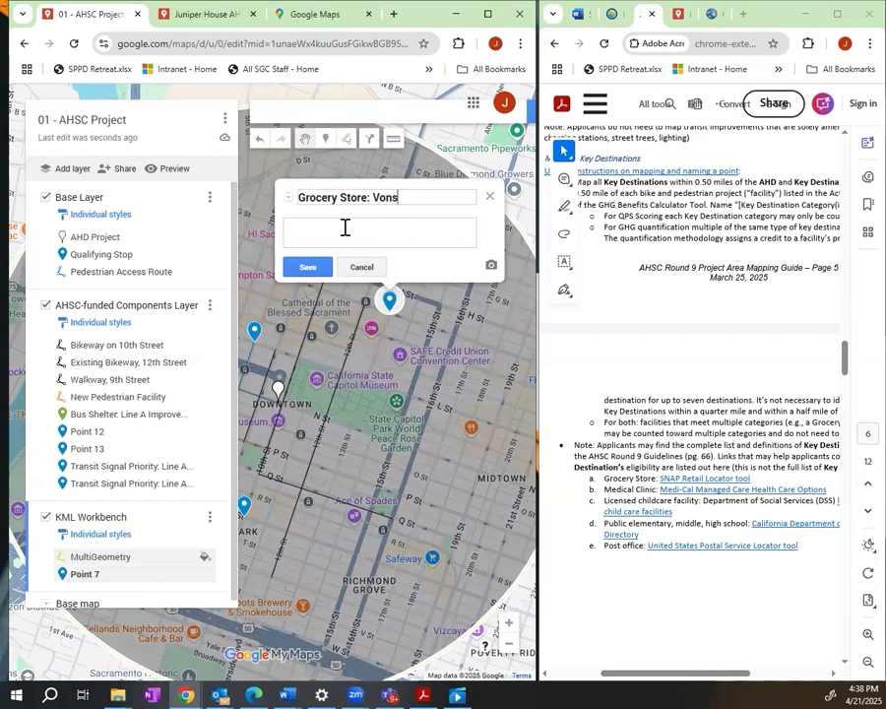
{"action": "left_click", "coordinate": [307, 269]}
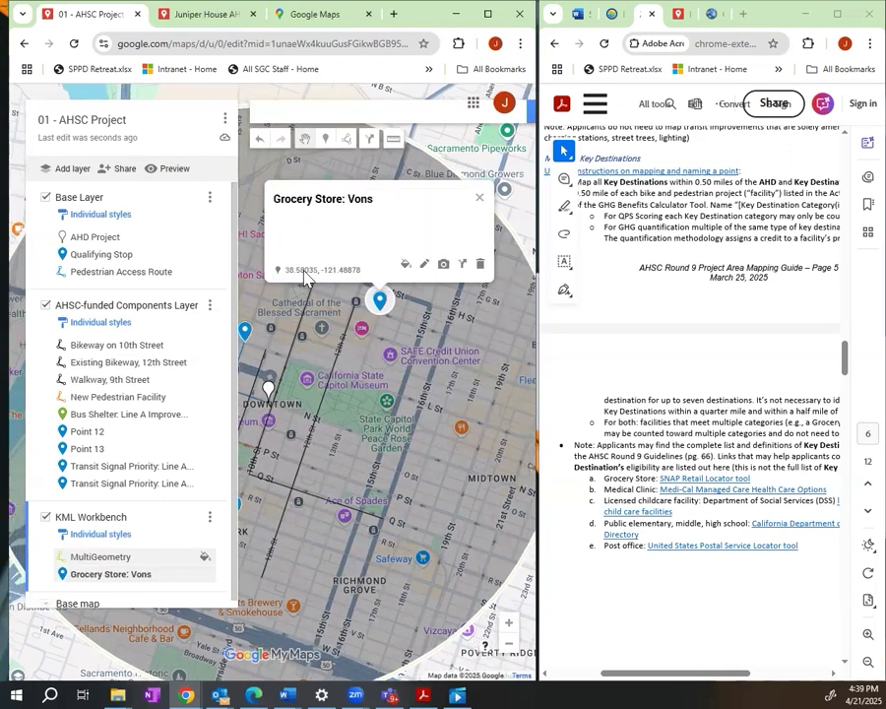
{"action": "left_click", "coordinate": [480, 200]}
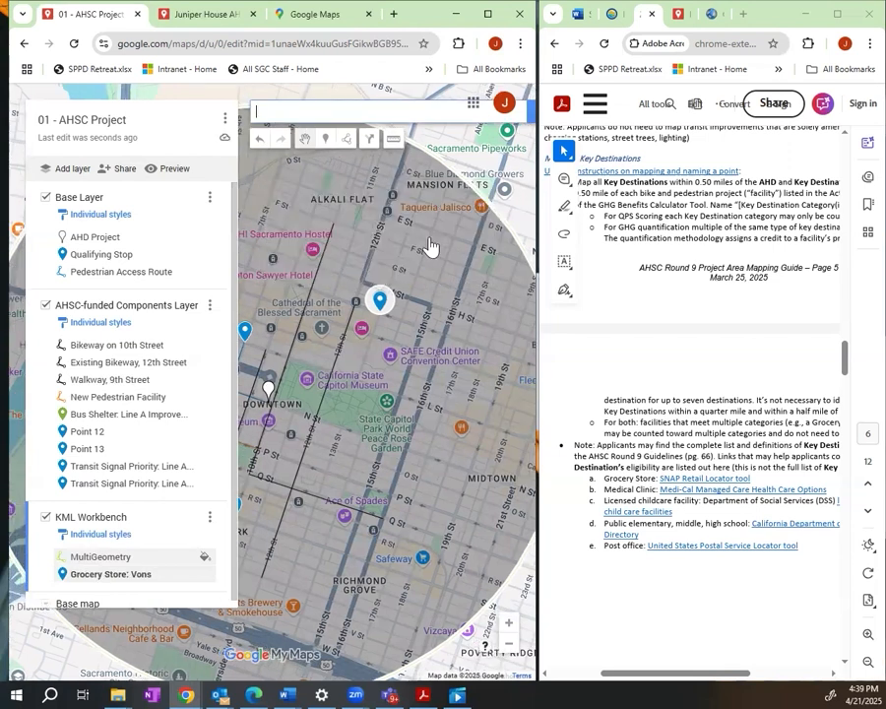
Step: Move the Grocery Store: Vons point from the KML Workbench layer into the AHSC-funded Components Layer and close its info card
{"action": "left_click", "coordinate": [89, 578]}
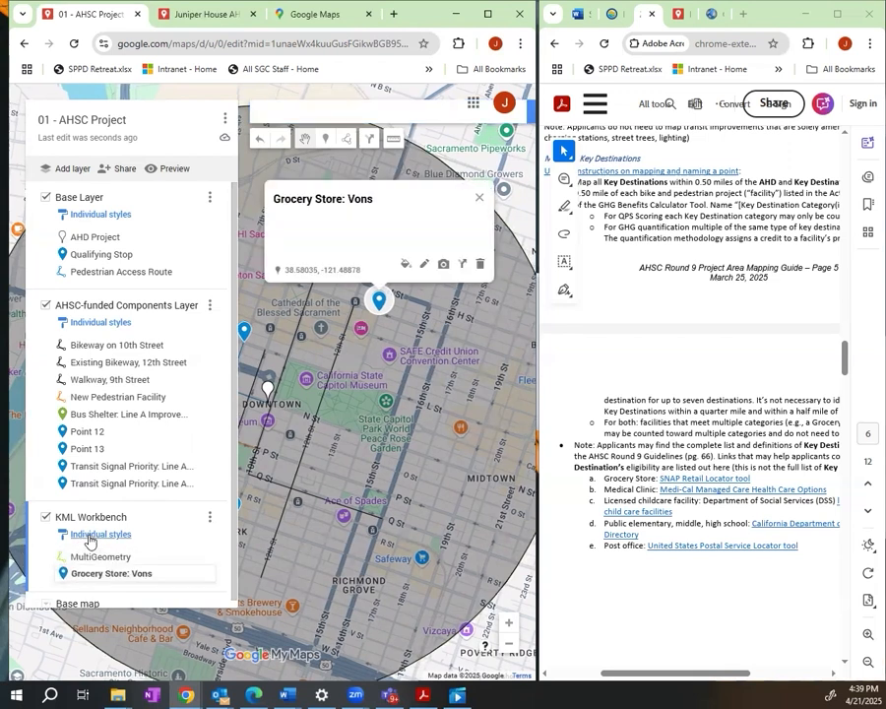
{"action": "left_click_drag", "start_coordinate": [89, 499], "coordinate": [90, 480]}
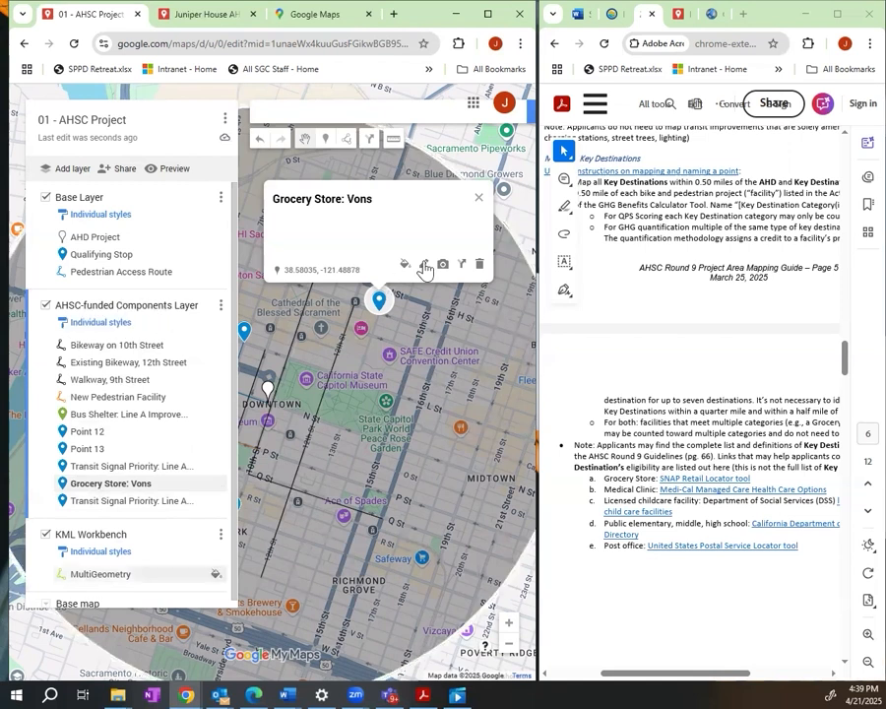
{"action": "left_click", "coordinate": [478, 200]}
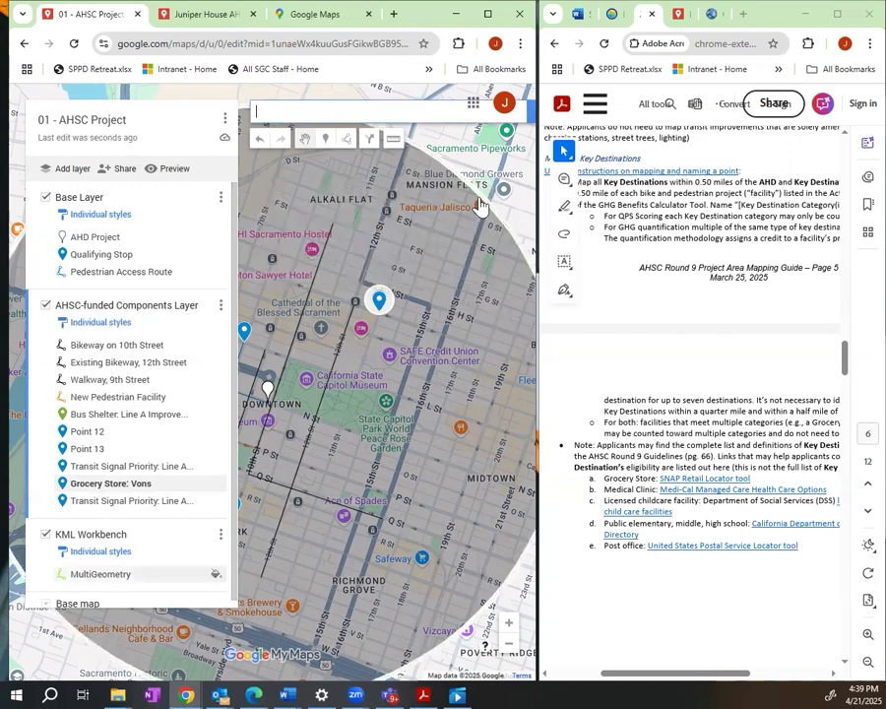
Step: Measure the straight-line distance from the AHD Project marker to the SAFE Credit Union Convention Center
{"action": "left_click_drag", "start_coordinate": [344, 424], "coordinate": [370, 397]}
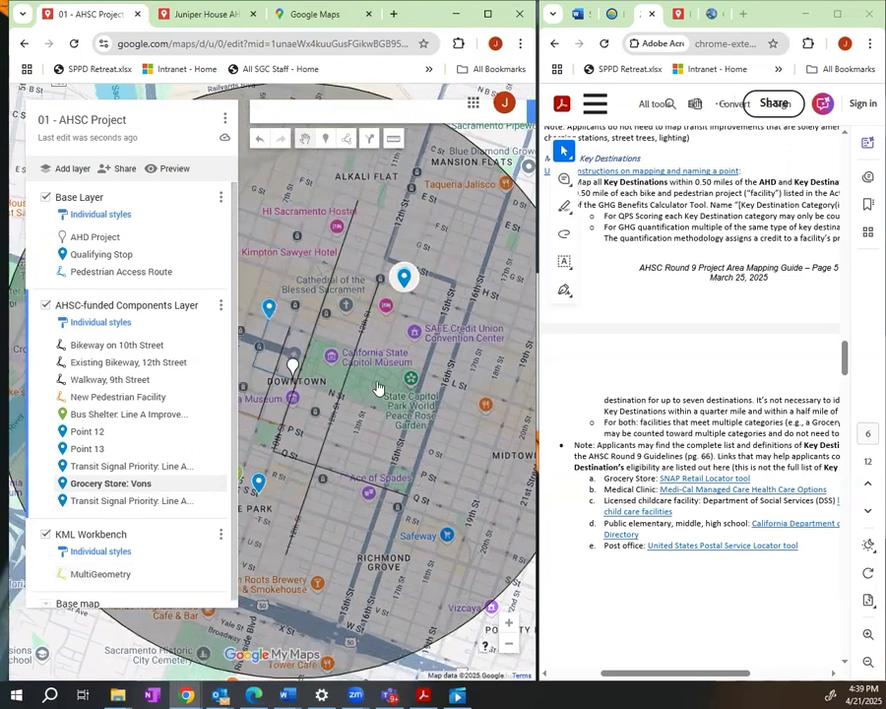
{"action": "left_click", "coordinate": [393, 140]}
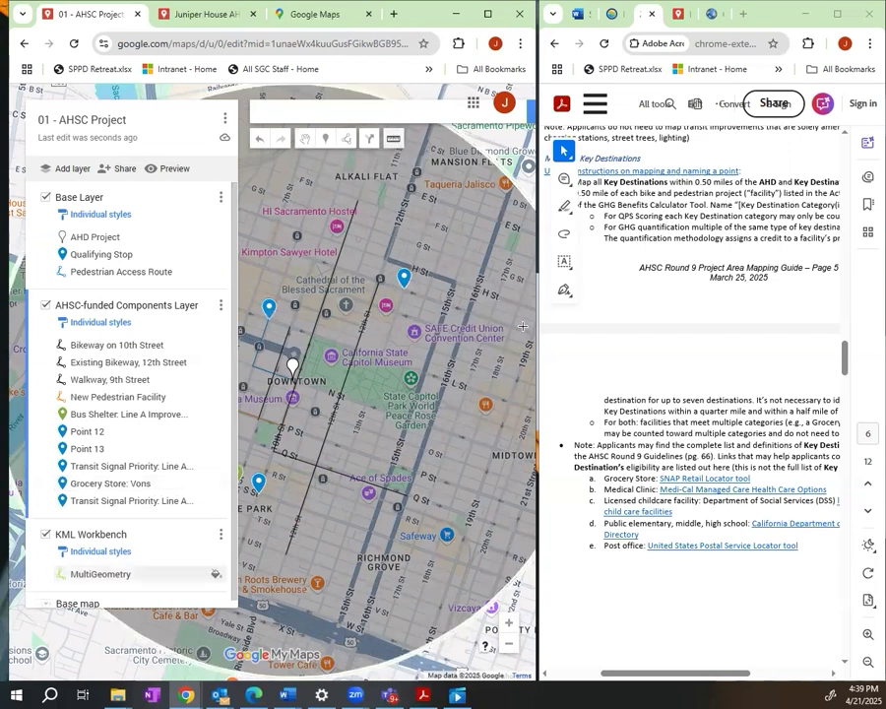
{"action": "left_click", "coordinate": [293, 376]}
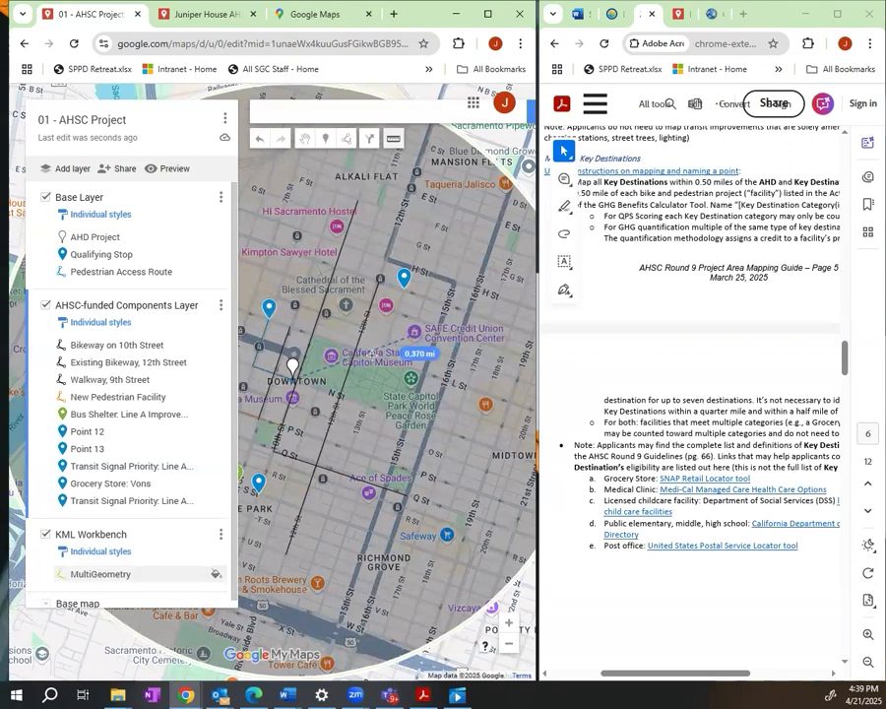
Step: Place a point at the SAFE Credit Union Convention Center, name it "Credit Union: SAFE", save it and close its info card
{"action": "left_click", "coordinate": [326, 139]}
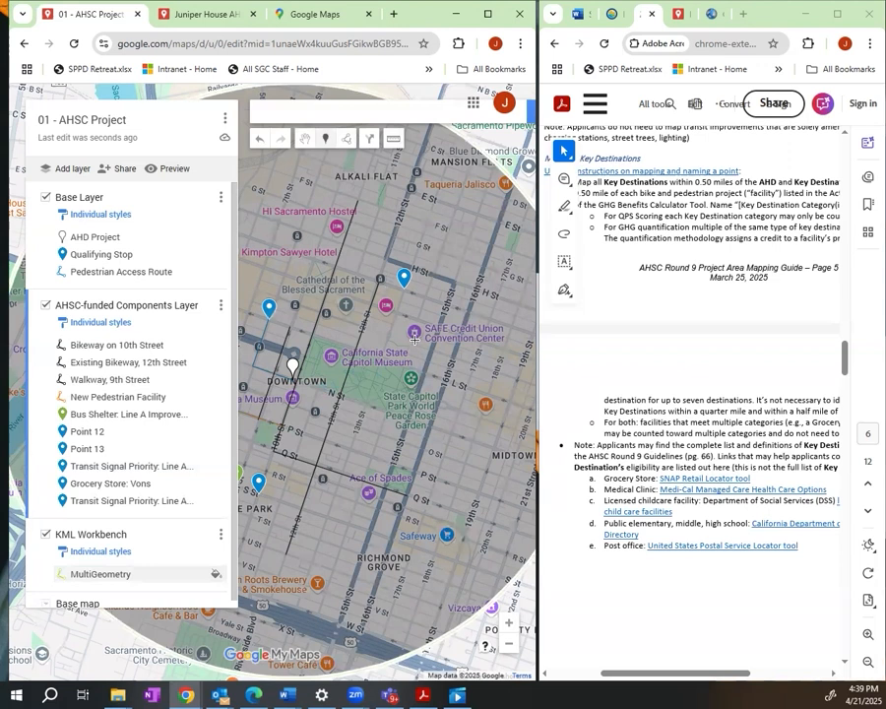
{"action": "left_click", "coordinate": [413, 340]}
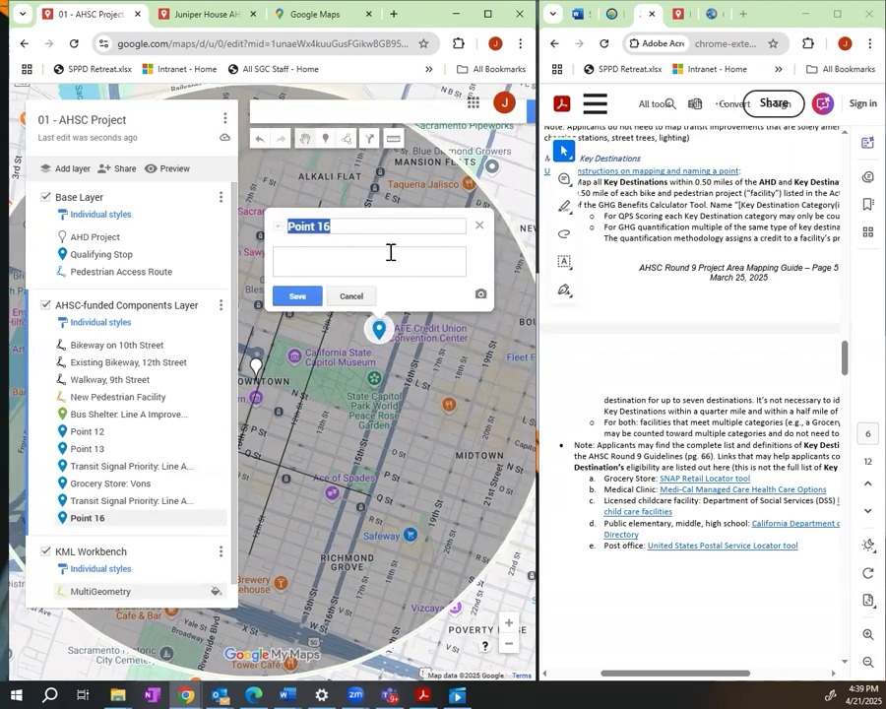
{"action": "type", "text": "Cred"}
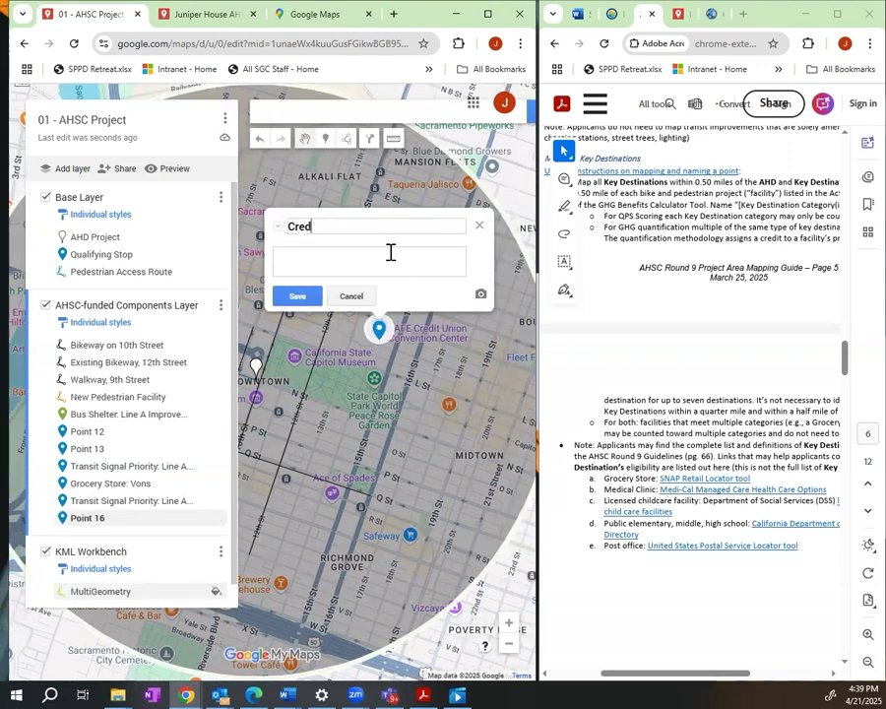
{"action": "type", "text": "it Union: SAFE"}
{"action": "left_click", "coordinate": [305, 297]}
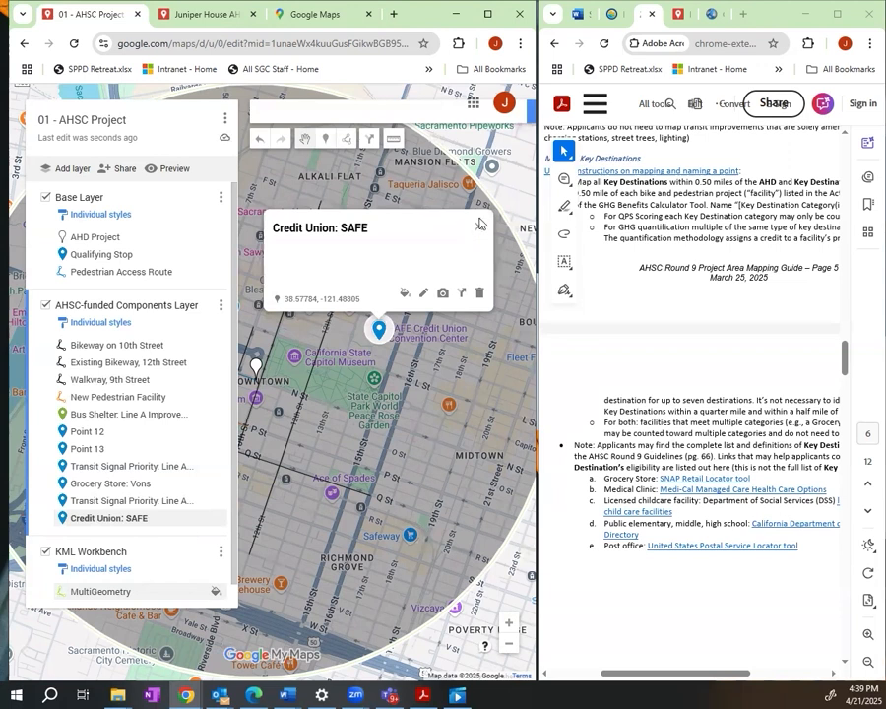
{"action": "left_click", "coordinate": [479, 227]}
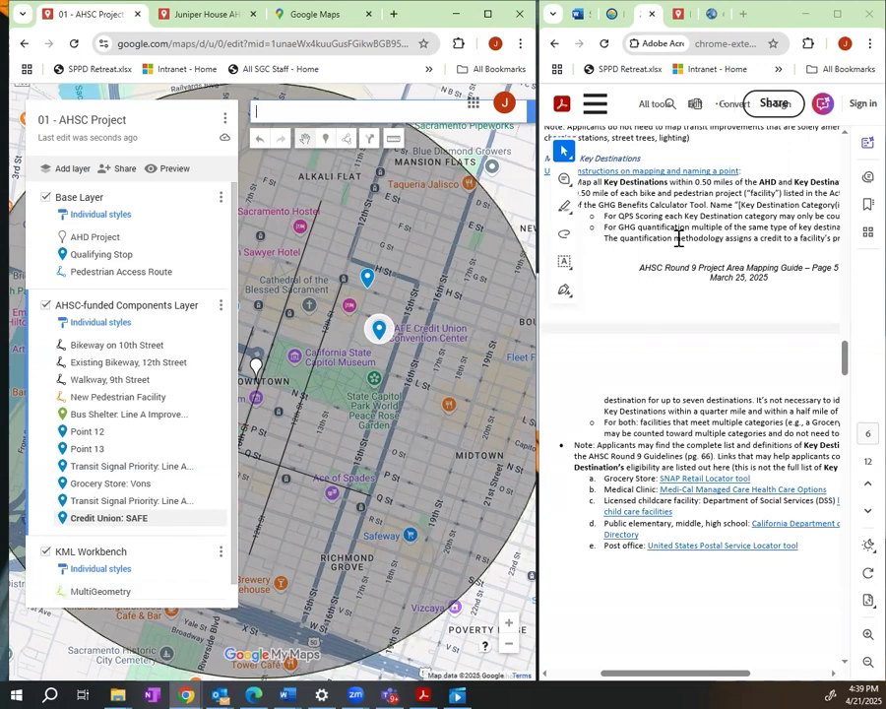
Step: Review the guide's Key Destinations rules and its list of locator links for checking destination eligibility
{"action": "scroll", "coordinate": [678, 238], "scroll_direction": "up", "scroll_amount": 3}
{"action": "scroll", "coordinate": [678, 238], "scroll_direction": "down", "scroll_amount": 2}
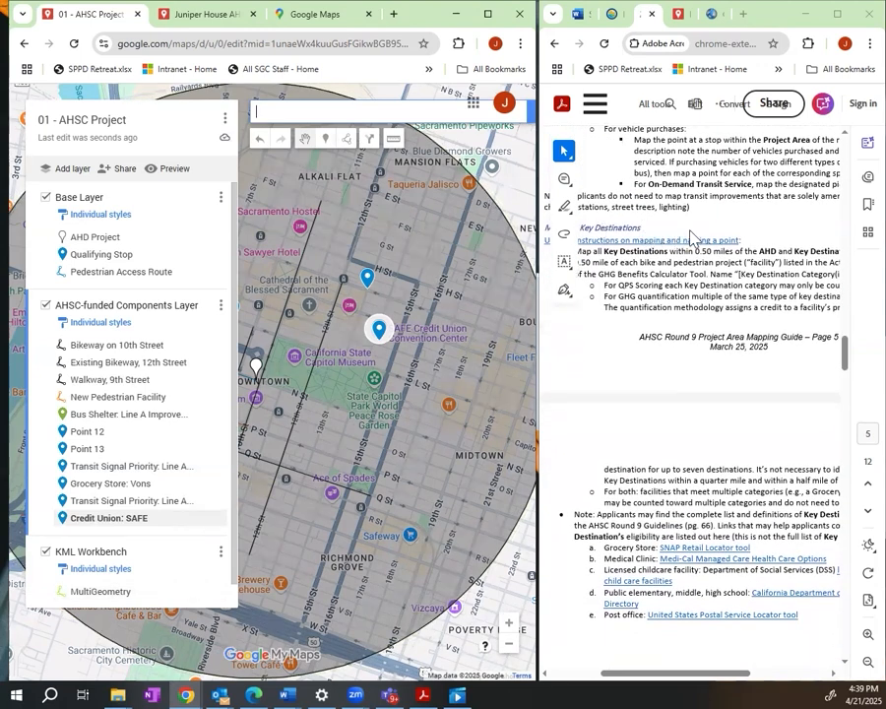
{"action": "scroll", "coordinate": [738, 290], "scroll_direction": "down", "scroll_amount": 2}
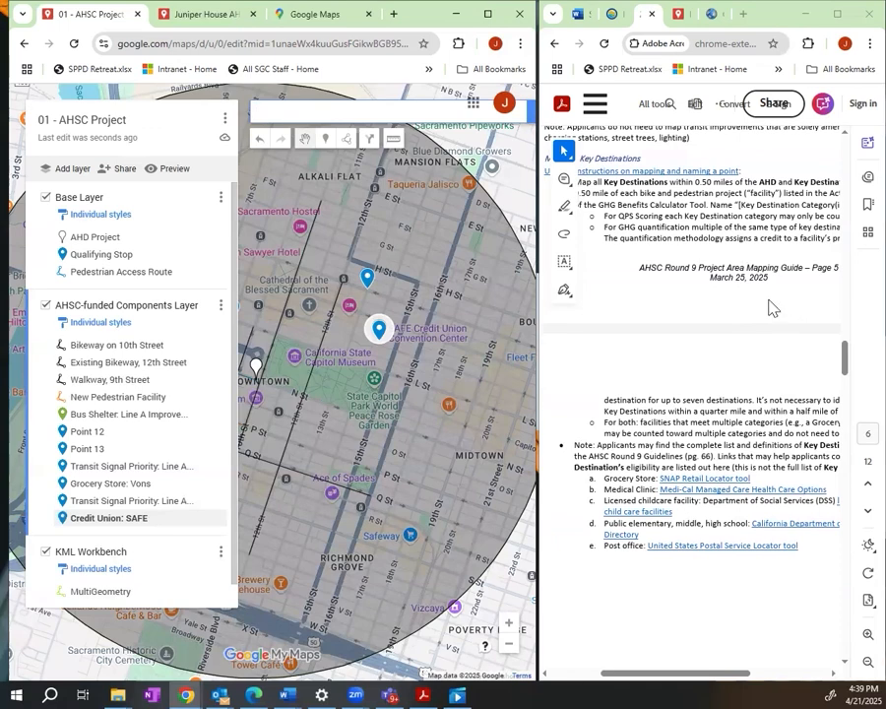
{"action": "scroll", "coordinate": [763, 350], "scroll_direction": "down", "scroll_amount": 4}
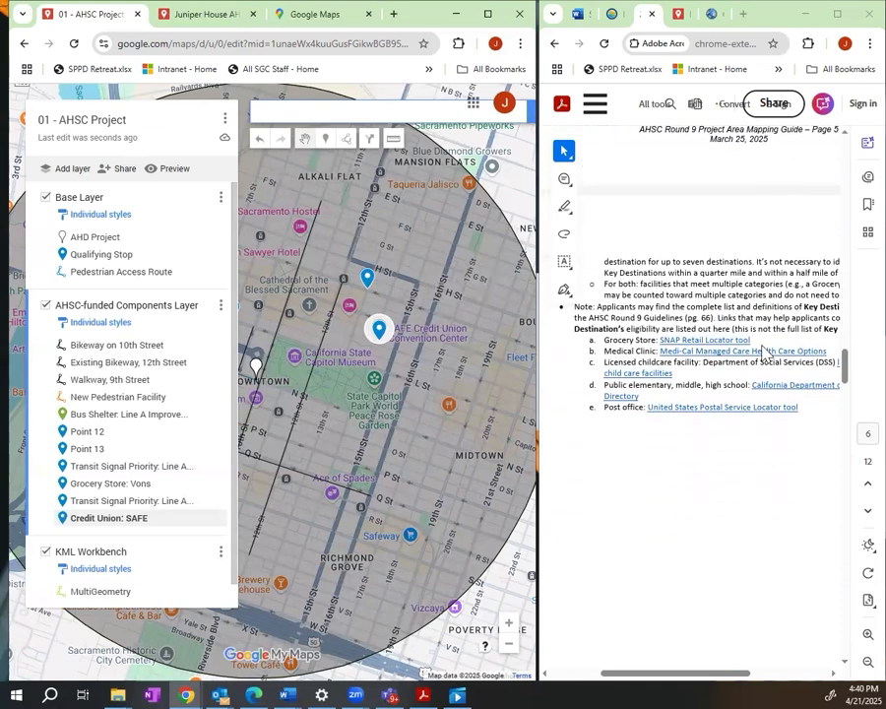
{"action": "scroll", "coordinate": [748, 324], "scroll_direction": "down", "scroll_amount": 2}
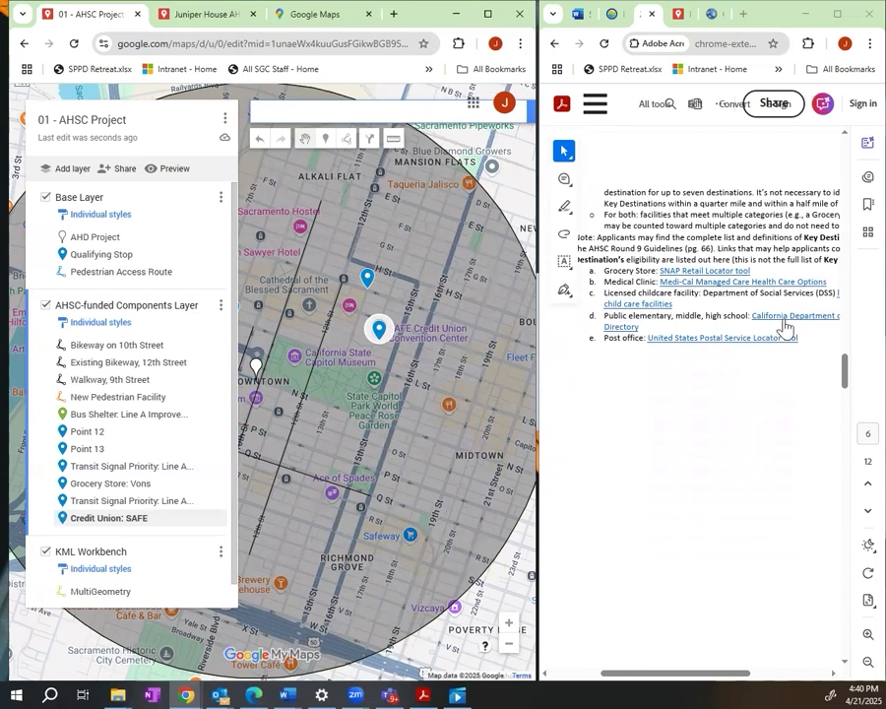
{"action": "left_click_drag", "start_coordinate": [713, 673], "coordinate": [696, 678]}
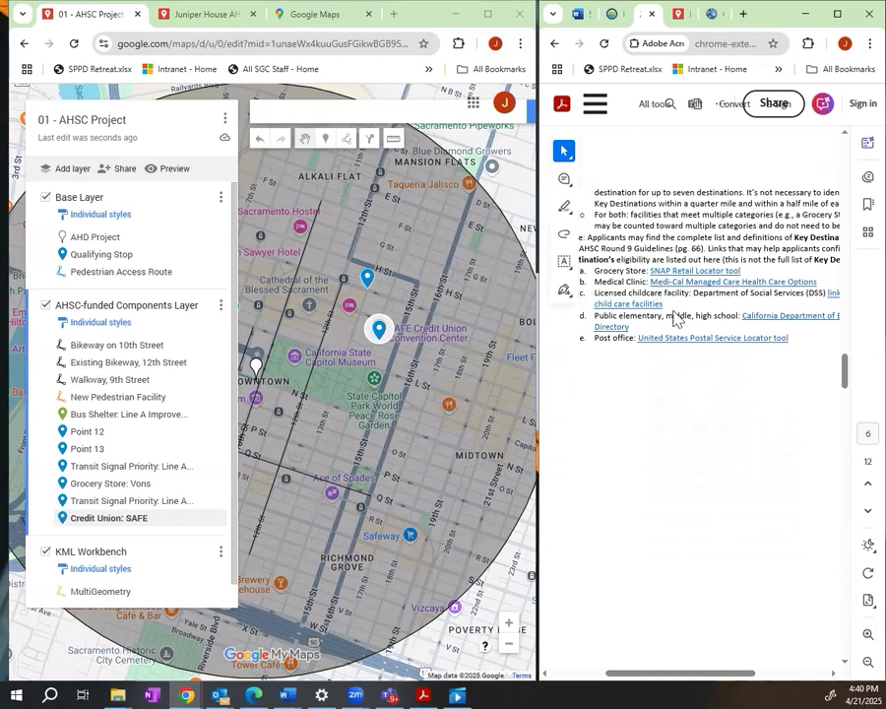
{"action": "mouse_move", "coordinate": [729, 678]}
{"action": "left_mouse_down"}
{"action": "mouse_move", "coordinate": [757, 676]}
{"action": "mouse_move", "coordinate": [727, 679]}
{"action": "left_mouse_up"}
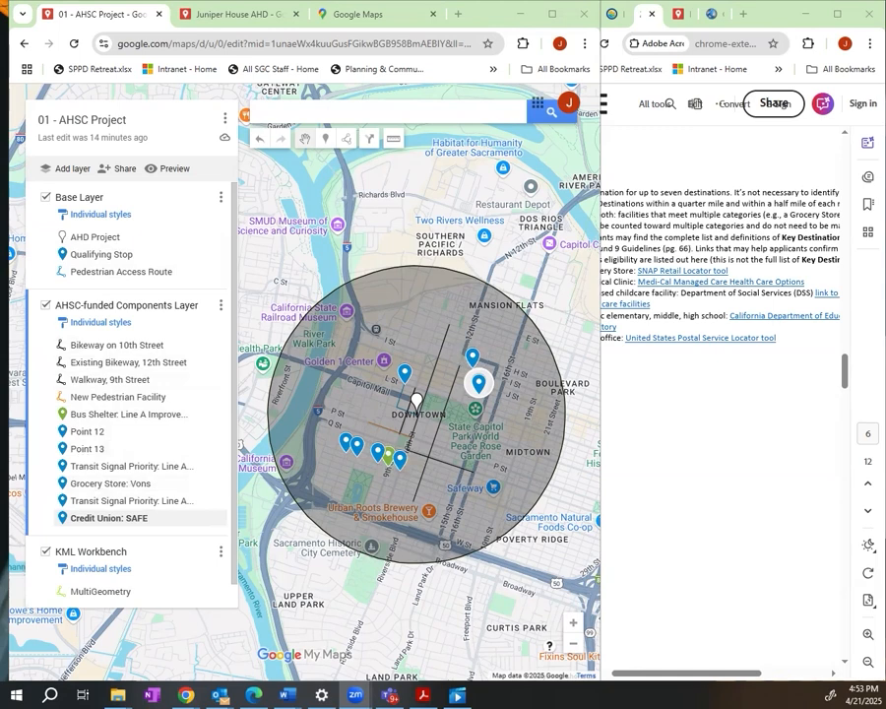
{"action": "left_click", "coordinate": [573, 623]}
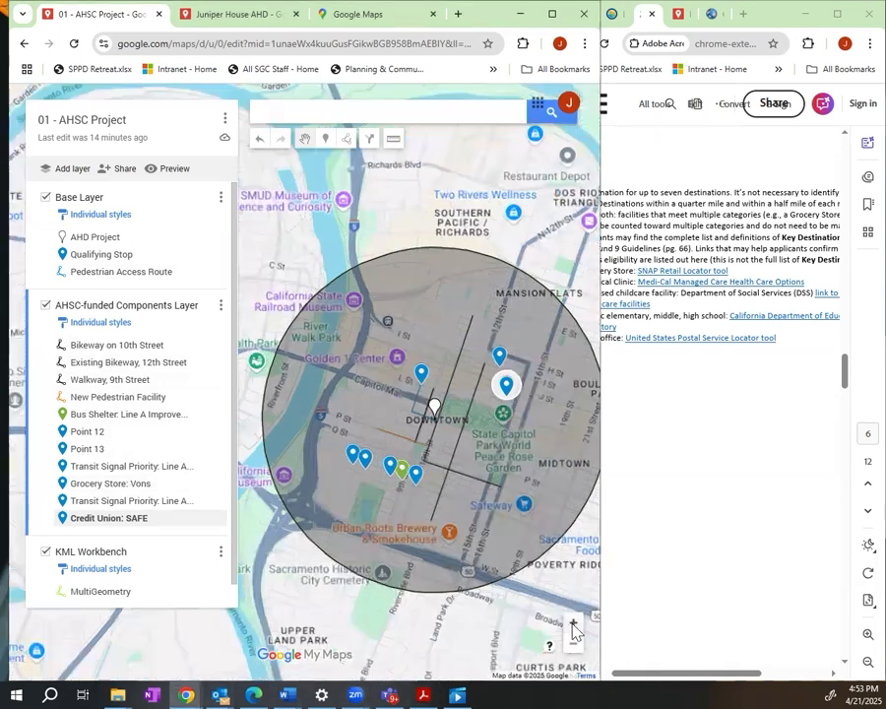
{"action": "left_click_drag", "start_coordinate": [197, 665], "coordinate": [94, 633]}
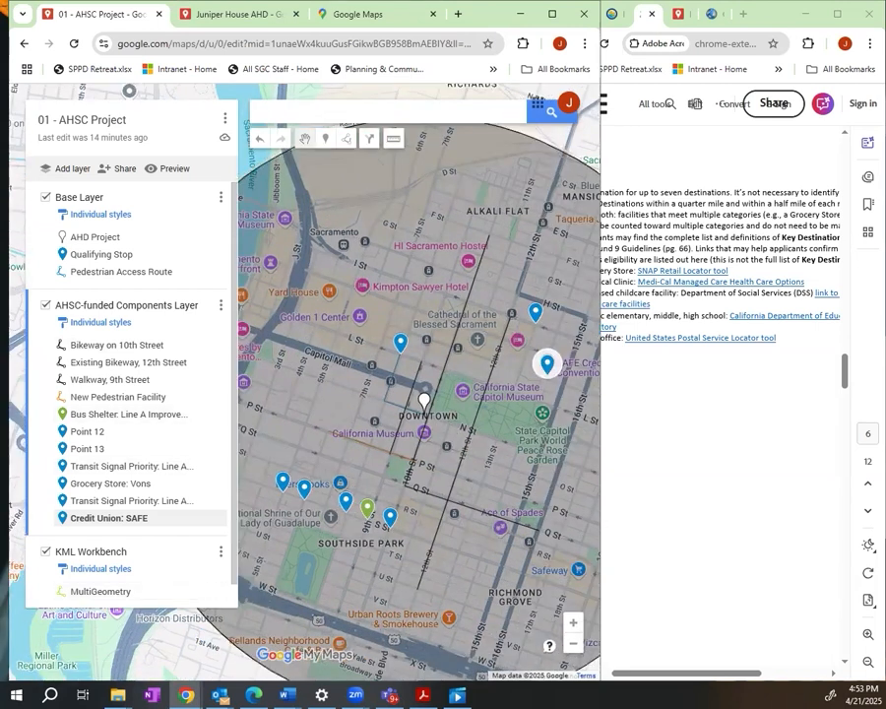
{"action": "left_click", "coordinate": [573, 647]}
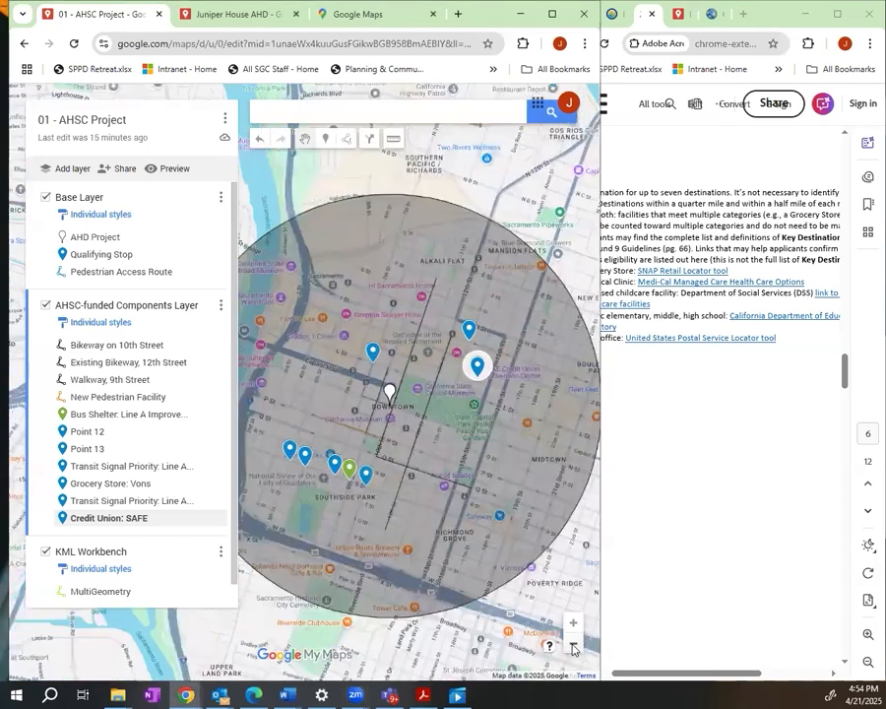
{"action": "left_click", "coordinate": [573, 647]}
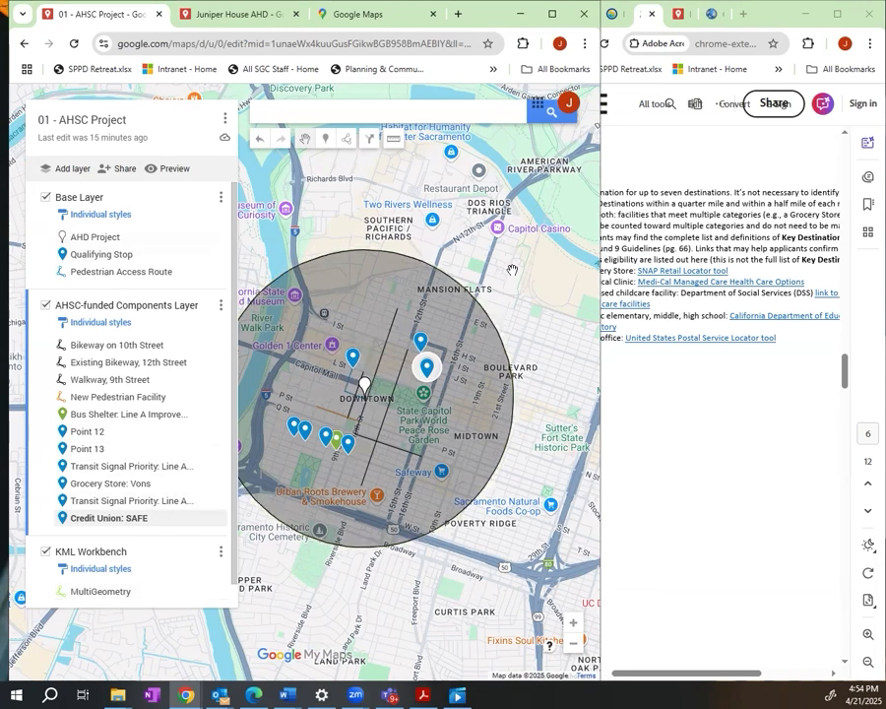
Step: Export the entire 01 - AHSC Project map as a KMZ download and open the downloaded file
{"action": "left_click_drag", "start_coordinate": [511, 270], "coordinate": [543, 271]}
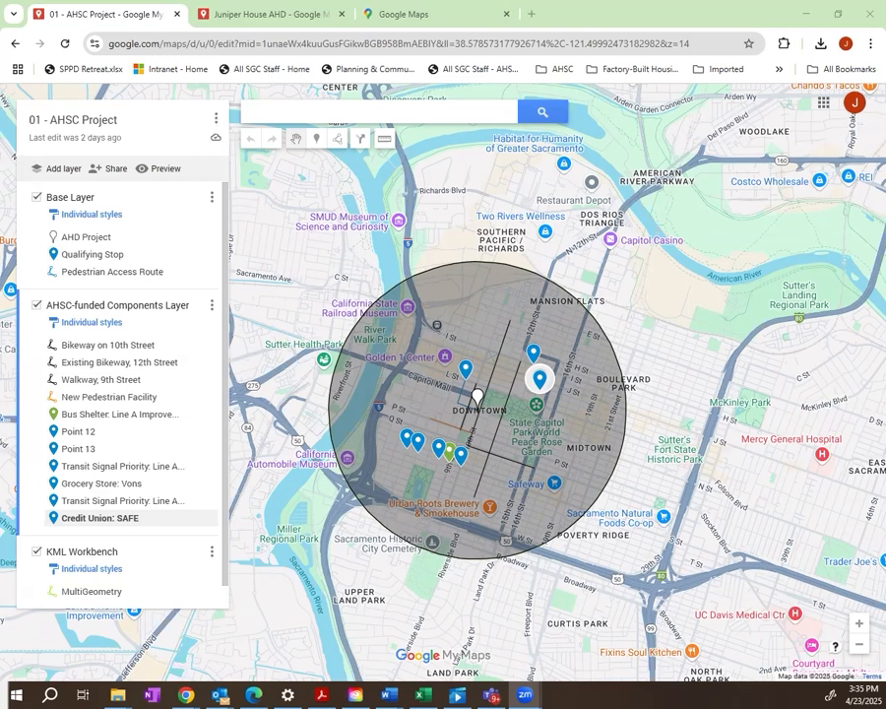
{"action": "left_click", "coordinate": [216, 118]}
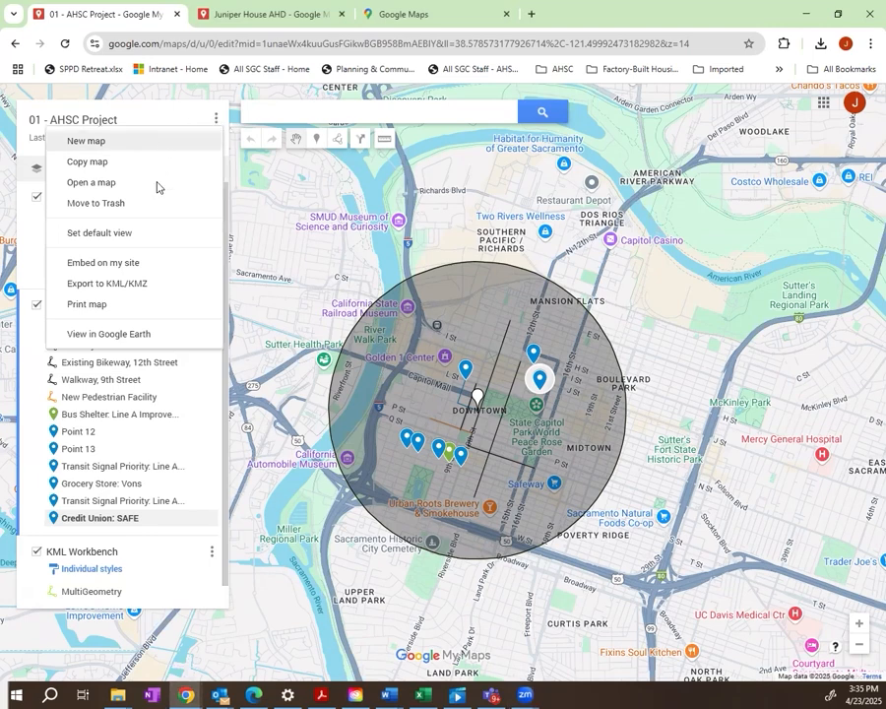
{"action": "left_click", "coordinate": [159, 286]}
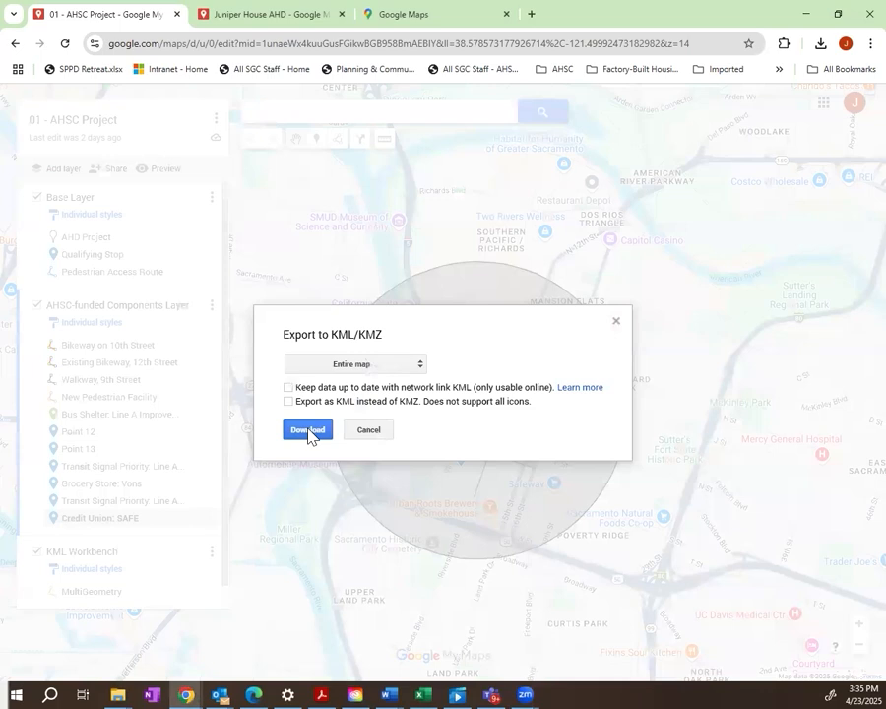
{"action": "left_click", "coordinate": [307, 430]}
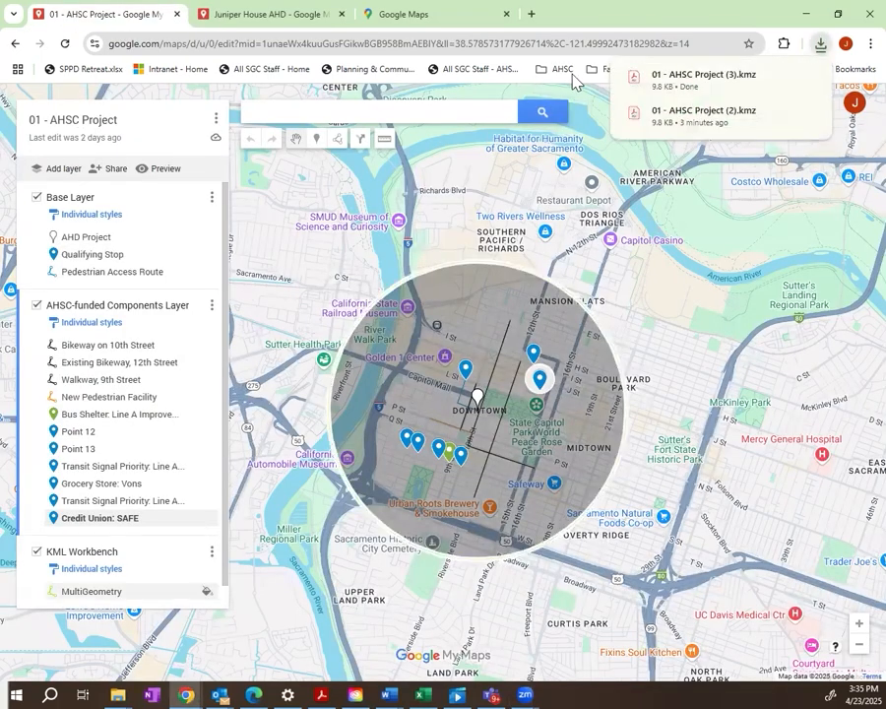
{"action": "left_click", "coordinate": [707, 88]}
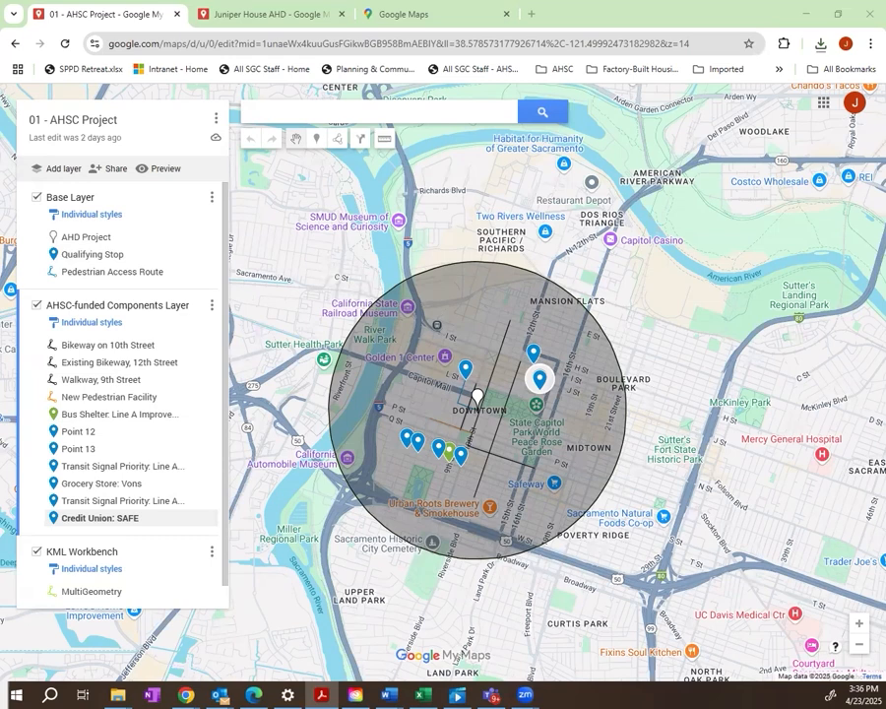
{"action": "key", "text": "alt+Tab"}
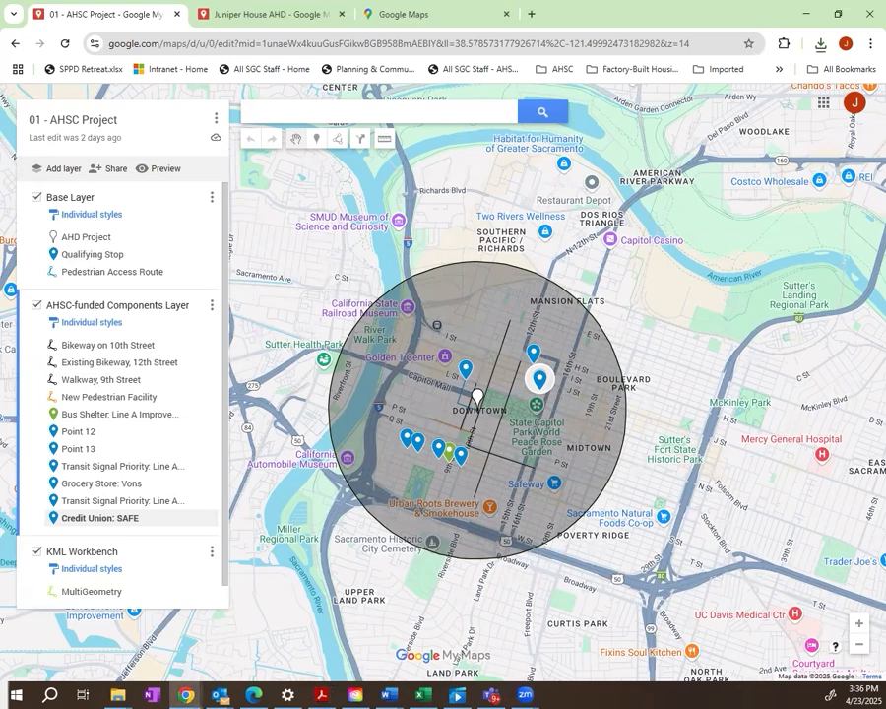
{"action": "key", "text": "alt+Tab"}
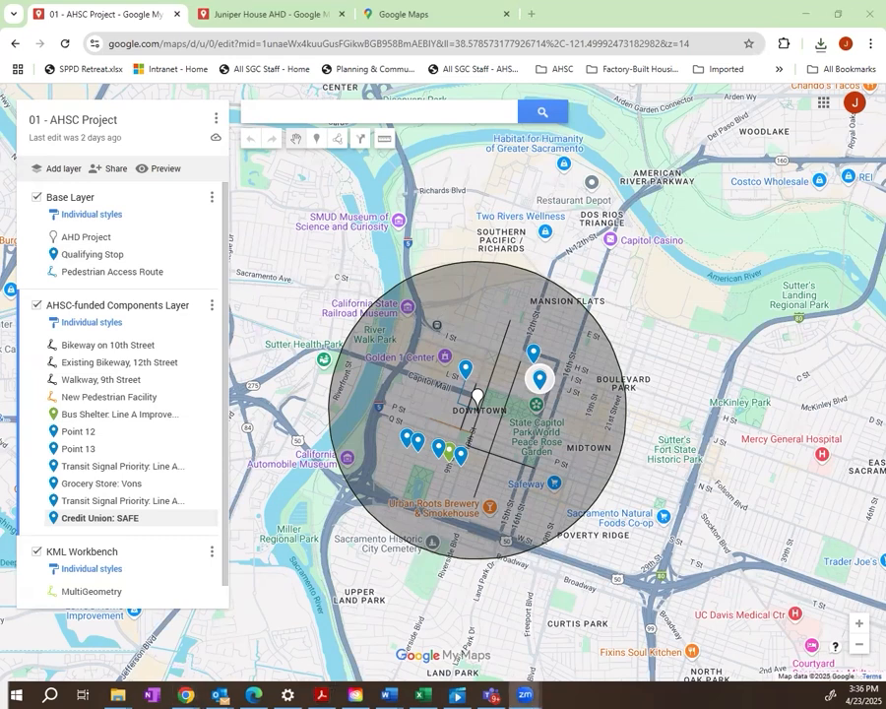